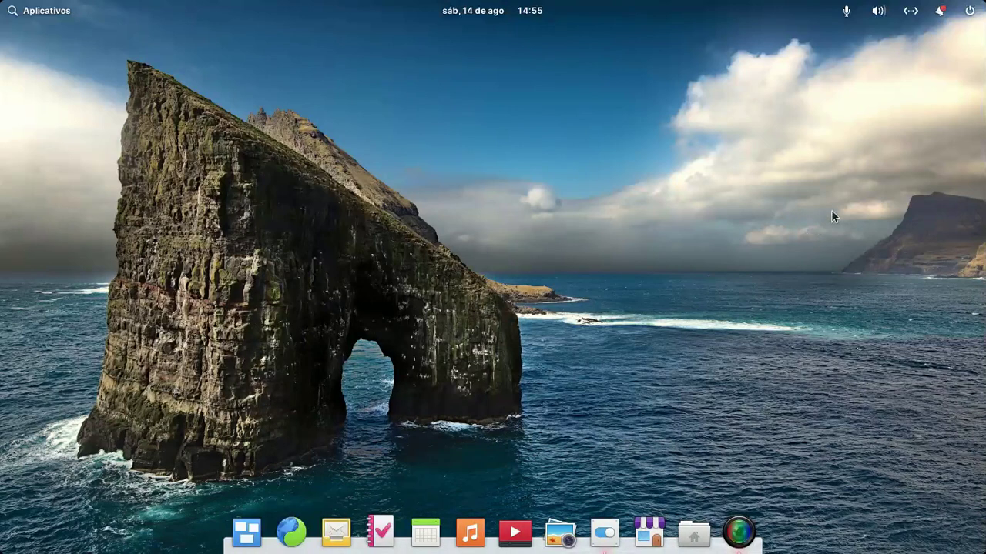
Step: View the recent system notifications and close the notification list
{"action": "left_click", "coordinate": [939, 11]}
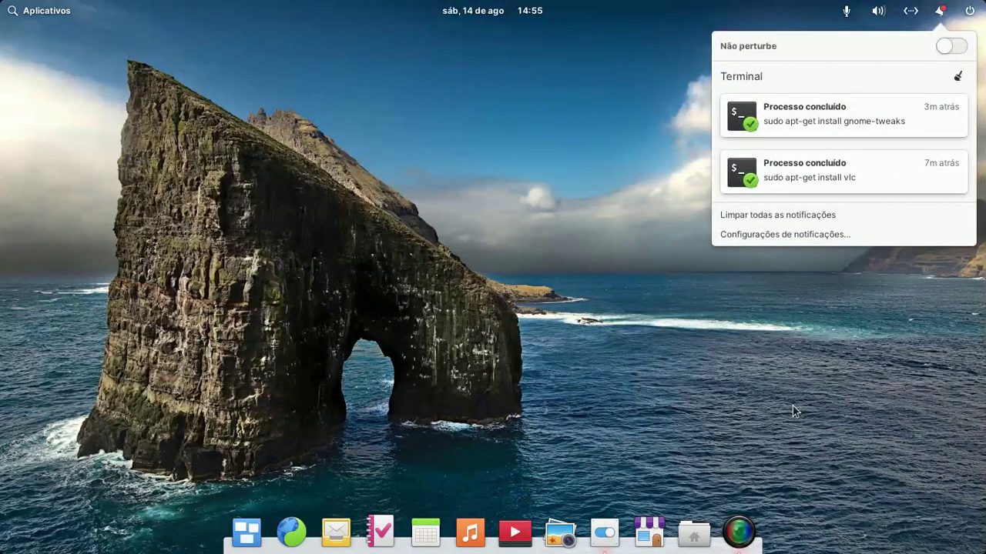
{"action": "mouse_move", "coordinate": [868, 126]}
{"action": "mouse_move", "coordinate": [854, 177]}
{"action": "left_click", "coordinate": [753, 374]}
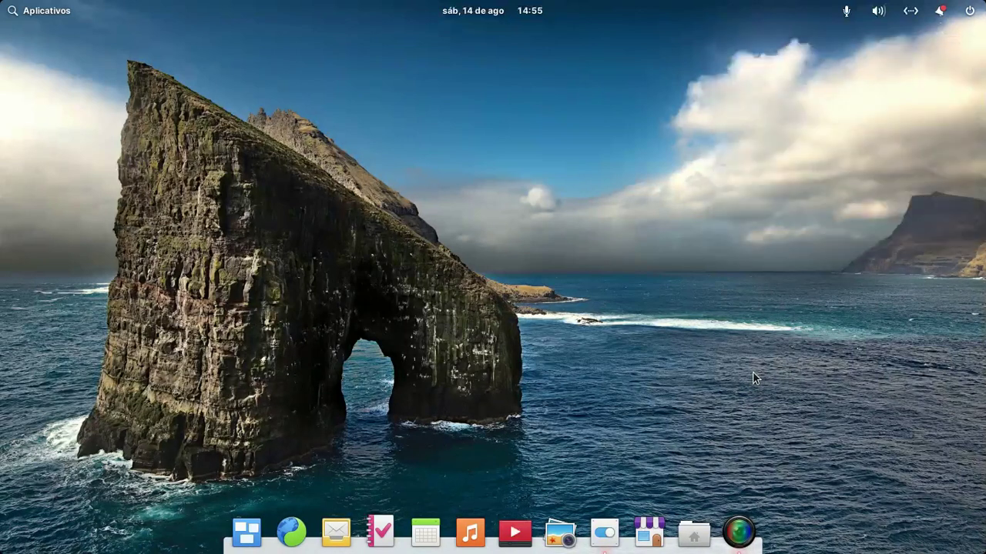
Step: Add the Synaptic package manager from the applications list to the dock
{"action": "left_click", "coordinate": [58, 11]}
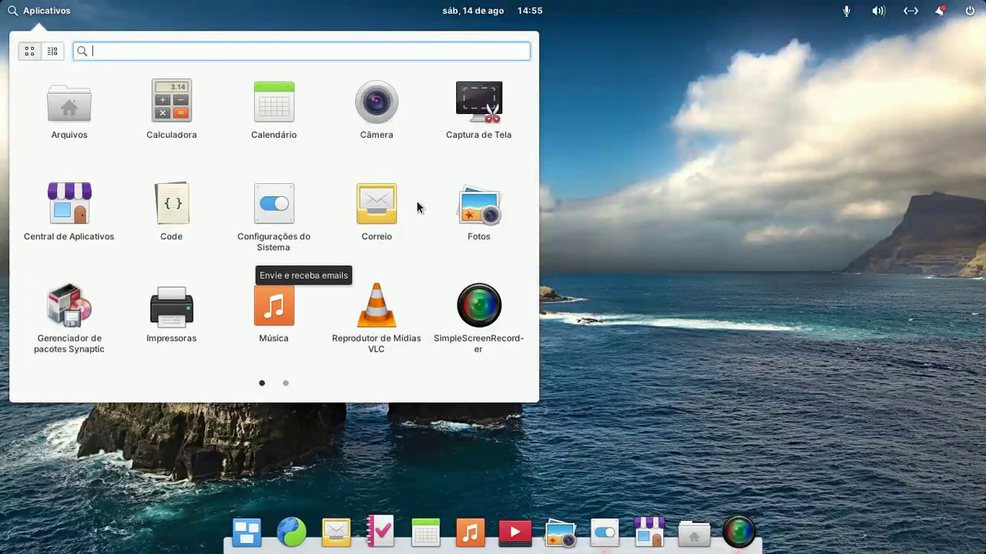
{"action": "right_click", "coordinate": [85, 318]}
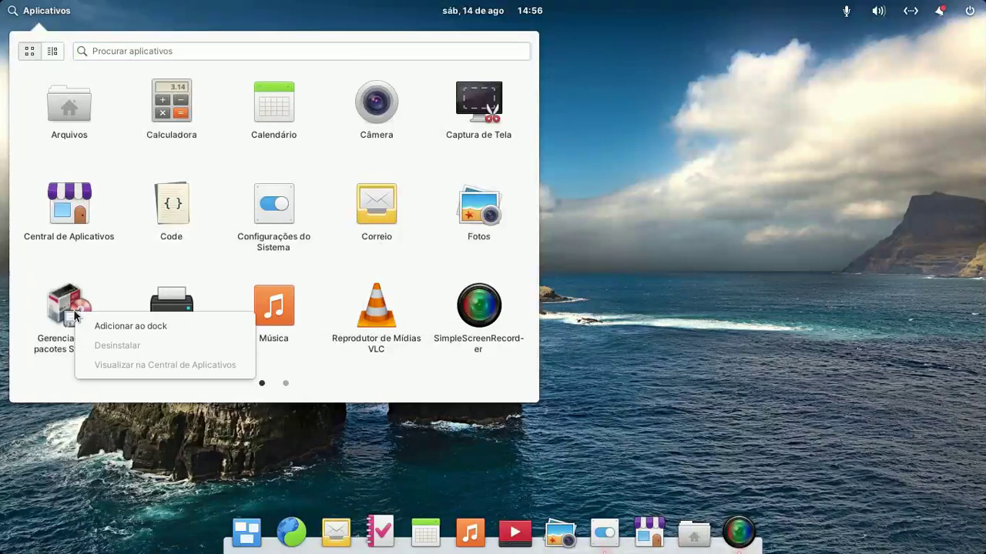
{"action": "left_click", "coordinate": [109, 323]}
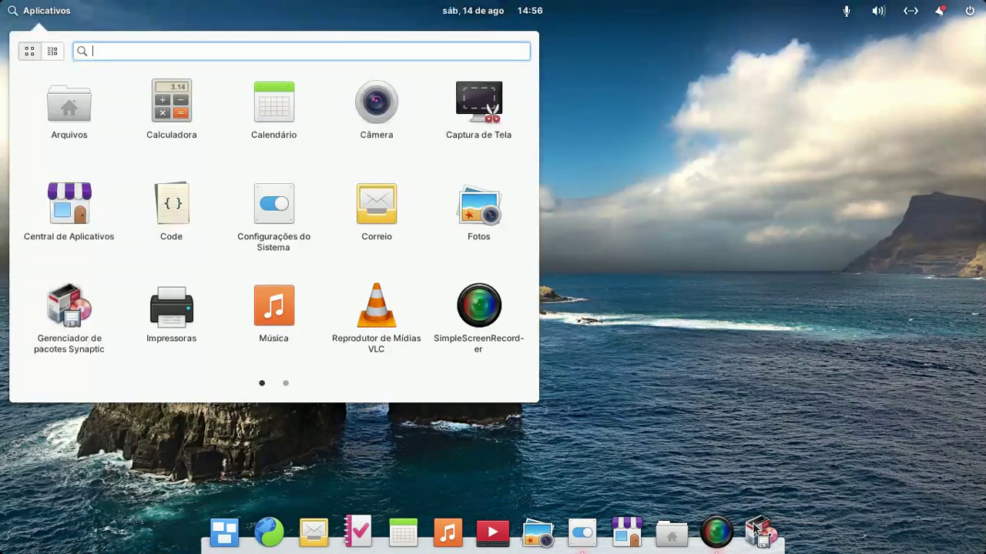
{"action": "key", "text": "Escape"}
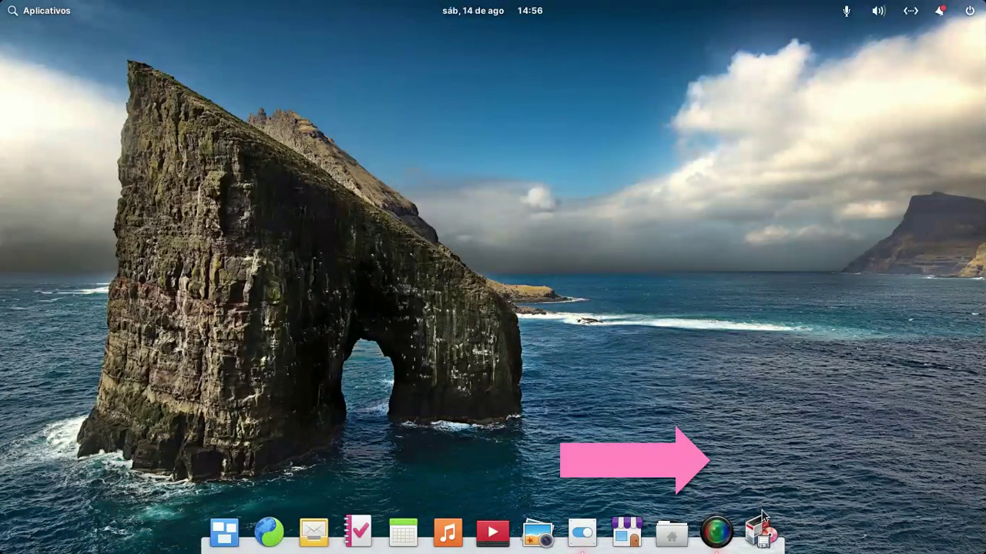
Step: Check the dock options offered for the Synaptic package manager in the applications list
{"action": "left_click", "coordinate": [38, 14]}
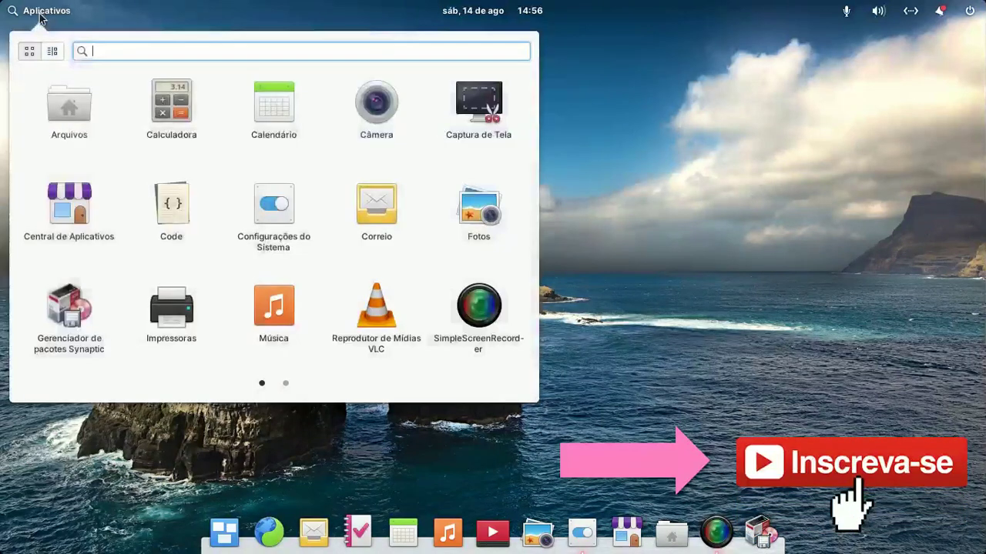
{"action": "right_click", "coordinate": [86, 316]}
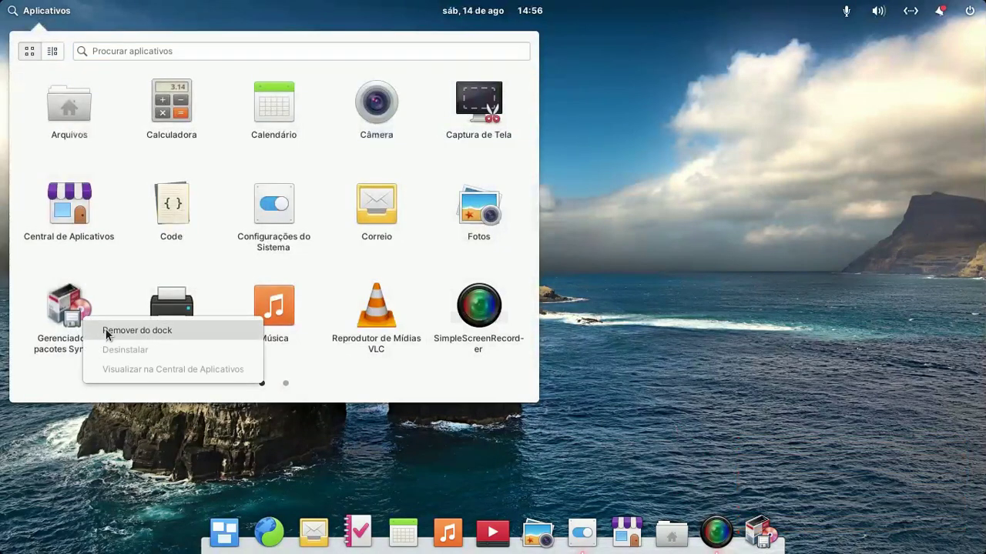
{"action": "left_click", "coordinate": [395, 52]}
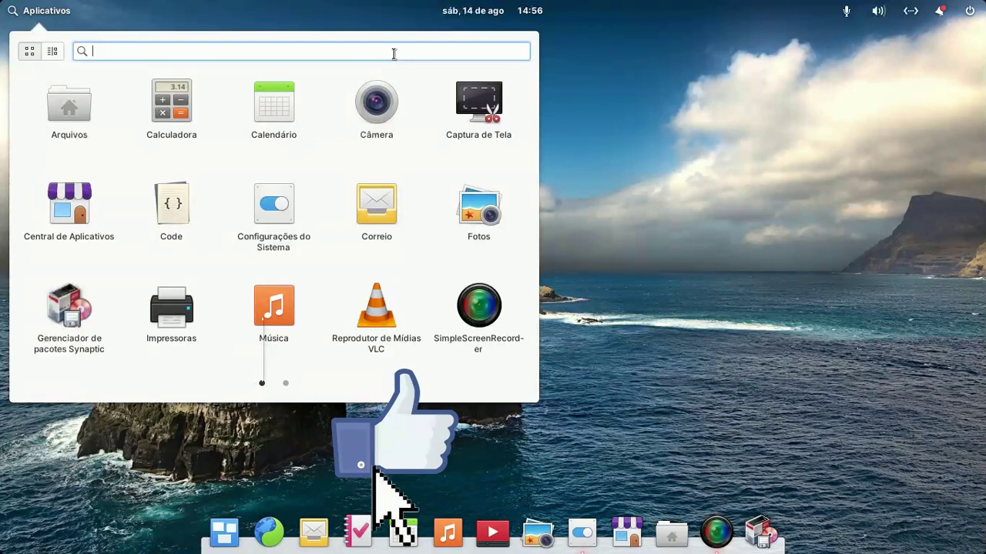
{"action": "left_click", "coordinate": [47, 12]}
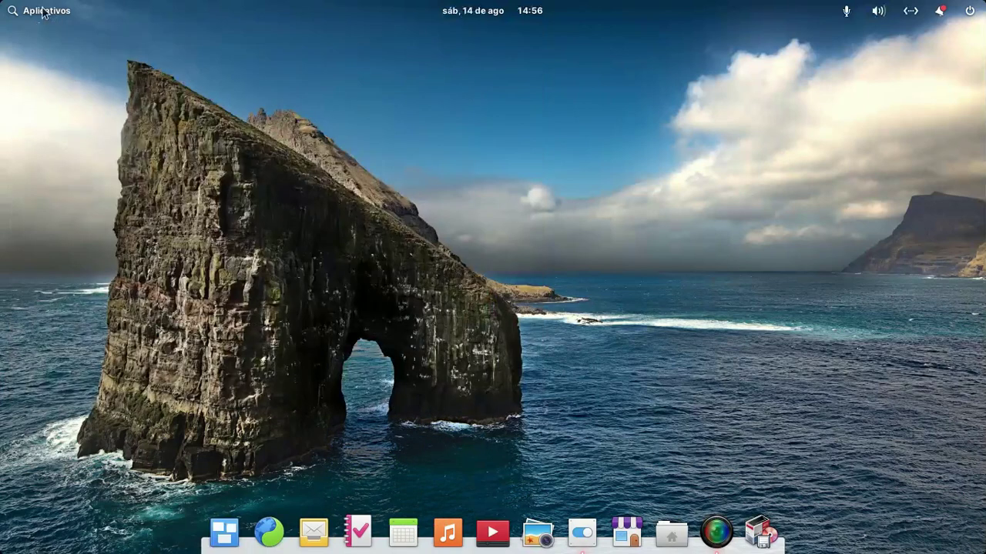
Step: Open the Web browser from the dock, then bring up SimpleScreenRecorder and minimize it again
{"action": "left_click", "coordinate": [270, 531]}
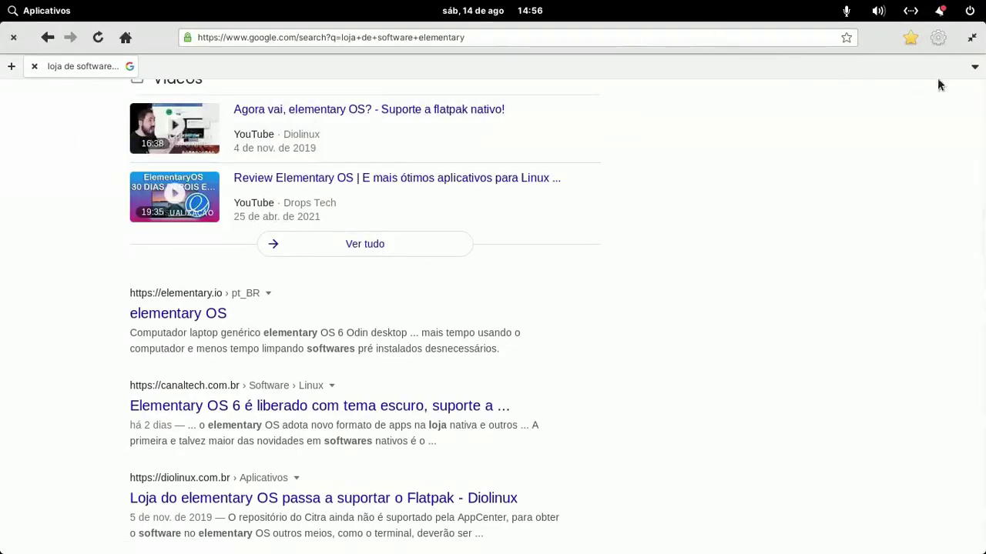
{"action": "mouse_move", "coordinate": [737, 551]}
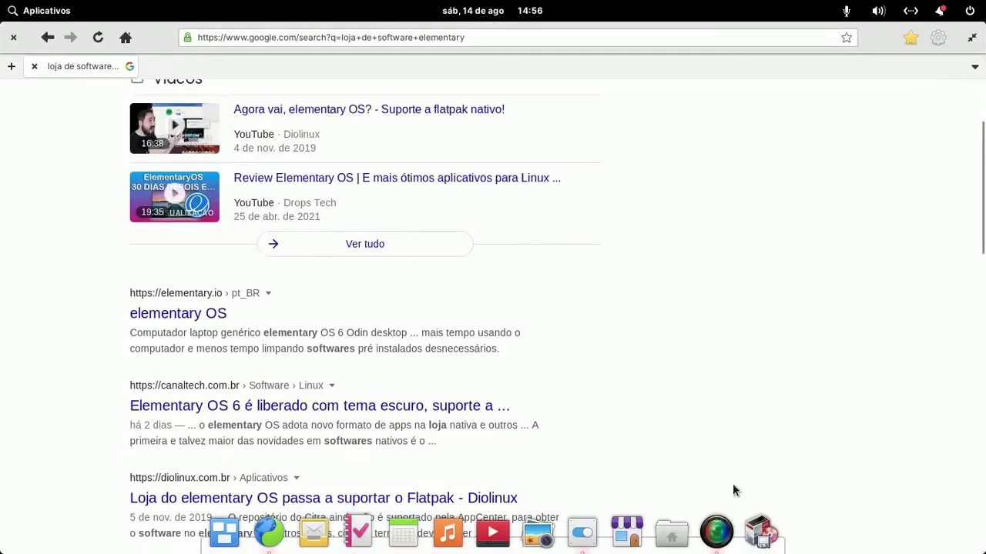
{"action": "left_click", "coordinate": [719, 544]}
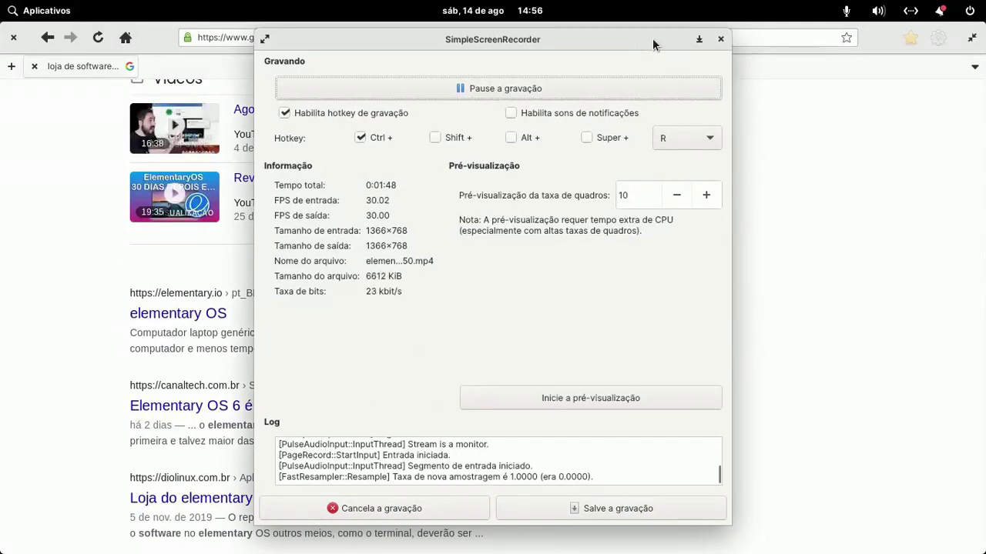
{"action": "left_click", "coordinate": [697, 40]}
{"action": "mouse_move", "coordinate": [716, 533]}
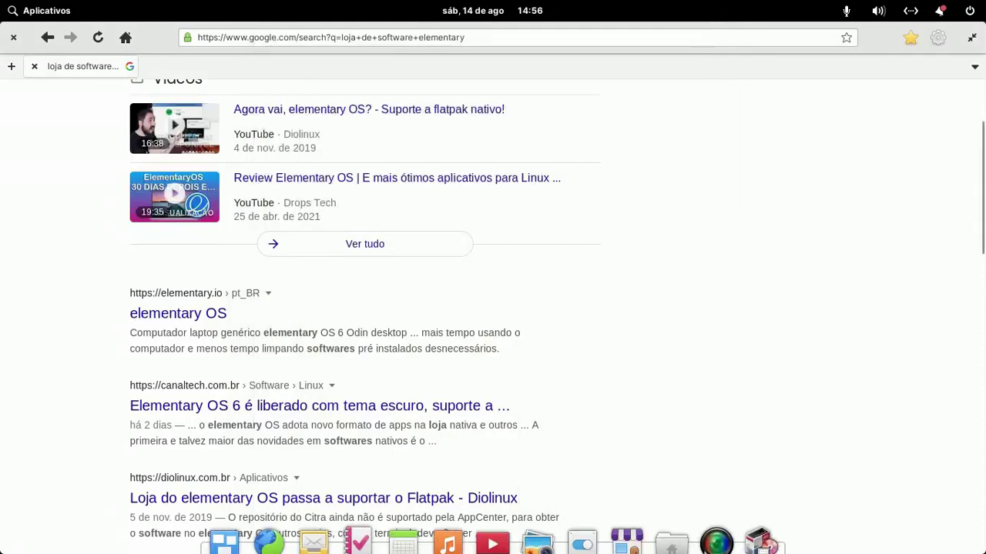
Step: Review the browser's general, privacy, appearance and synchronization preferences, and close the browser
{"action": "left_click", "coordinate": [939, 40]}
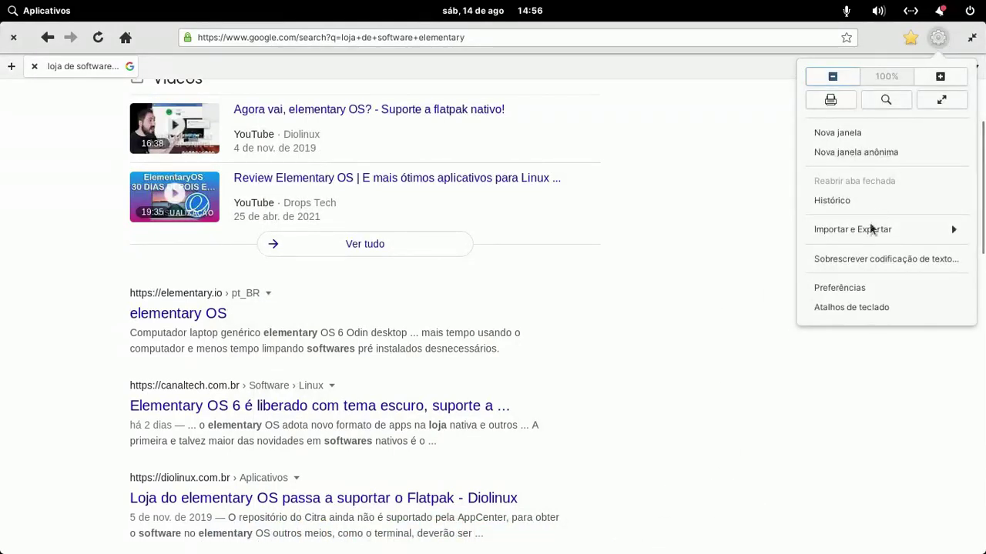
{"action": "left_click", "coordinate": [847, 288]}
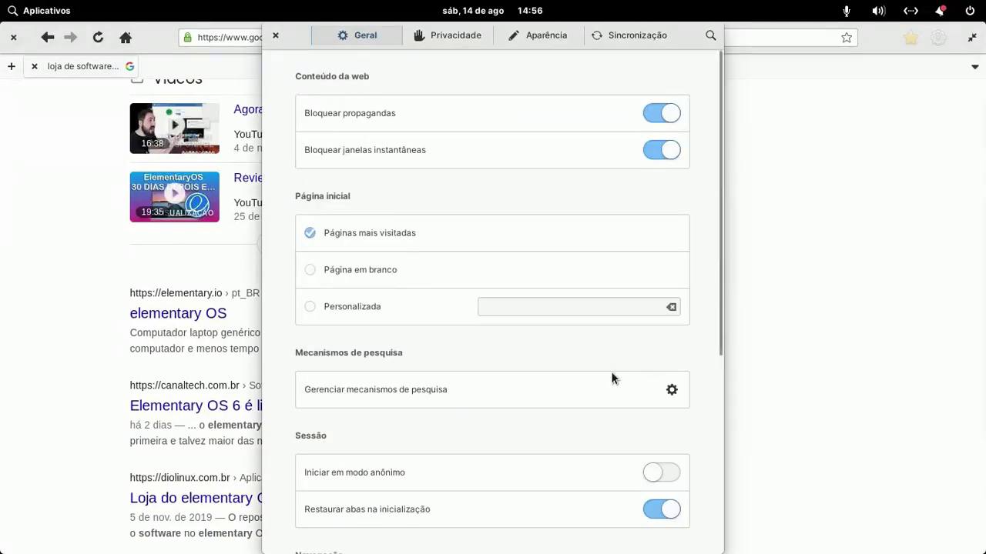
{"action": "scroll", "coordinate": [611, 375], "scroll_direction": "down", "scroll_amount": 5}
{"action": "scroll", "coordinate": [611, 374], "scroll_direction": "up", "scroll_amount": 5}
{"action": "left_click", "coordinate": [444, 37]}
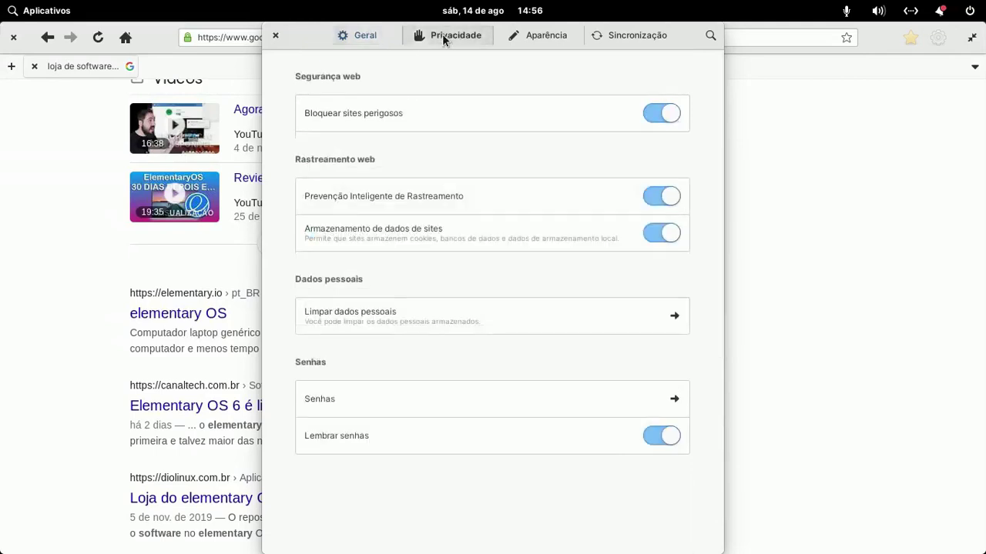
{"action": "left_click", "coordinate": [546, 38]}
{"action": "left_click", "coordinate": [628, 35]}
{"action": "left_click", "coordinate": [522, 37]}
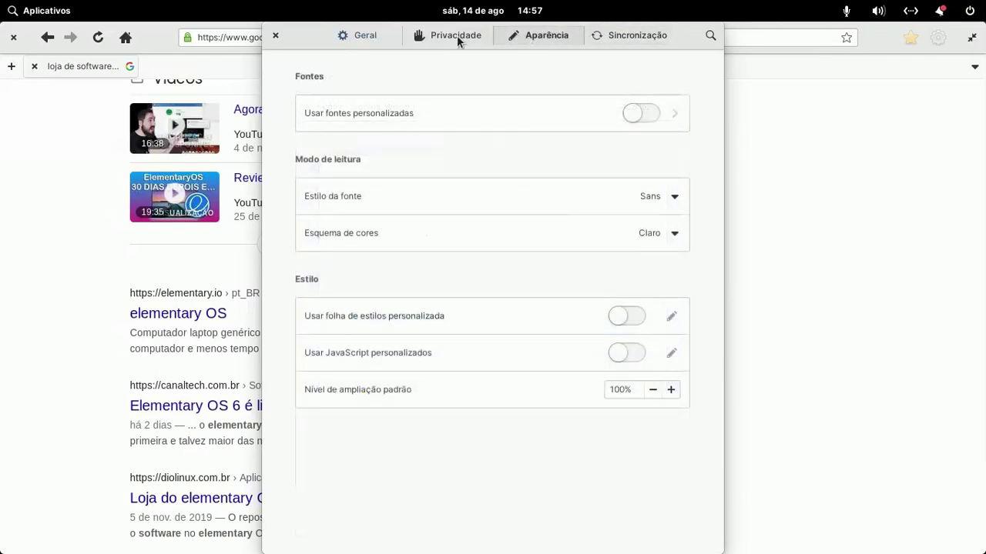
{"action": "left_click", "coordinate": [457, 37]}
{"action": "left_click", "coordinate": [361, 35]}
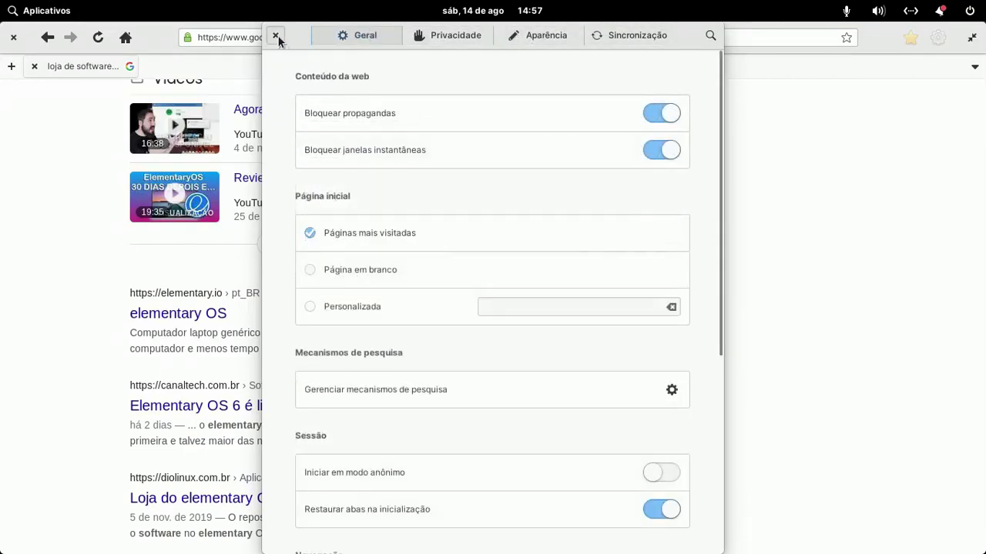
{"action": "left_click", "coordinate": [275, 37]}
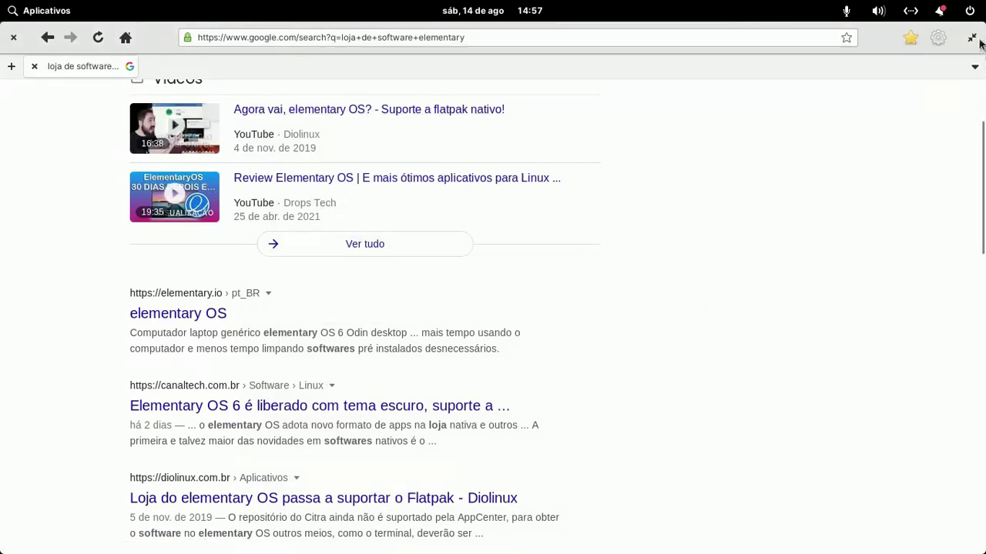
{"action": "left_click", "coordinate": [15, 37]}
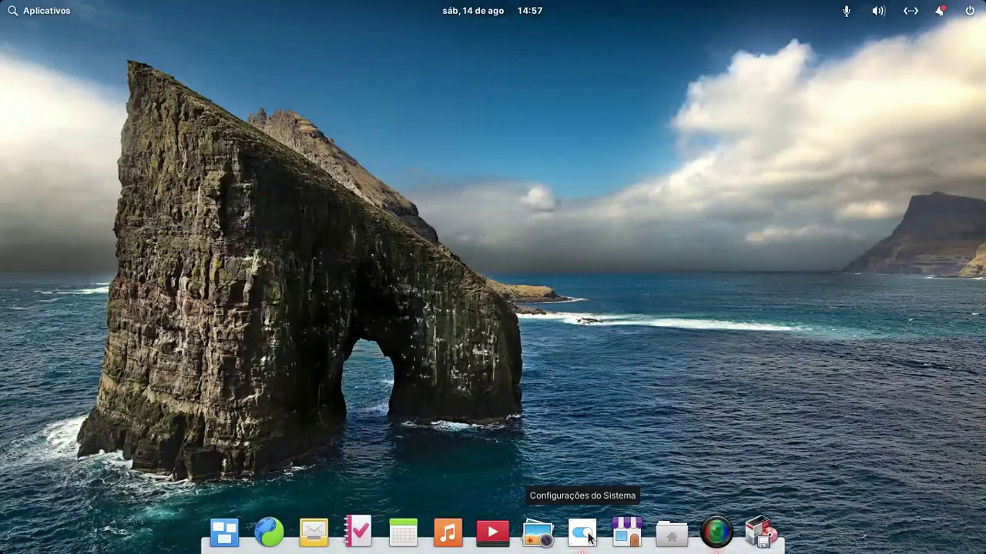
Step: Search the installed applications for "aj" and open Ajustes
{"action": "left_click", "coordinate": [50, 7]}
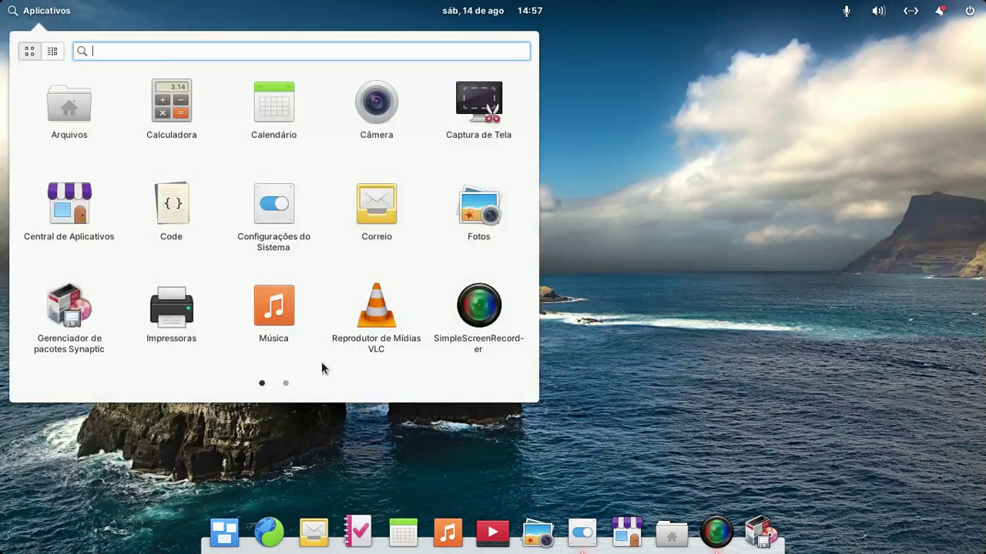
{"action": "left_click", "coordinate": [286, 383]}
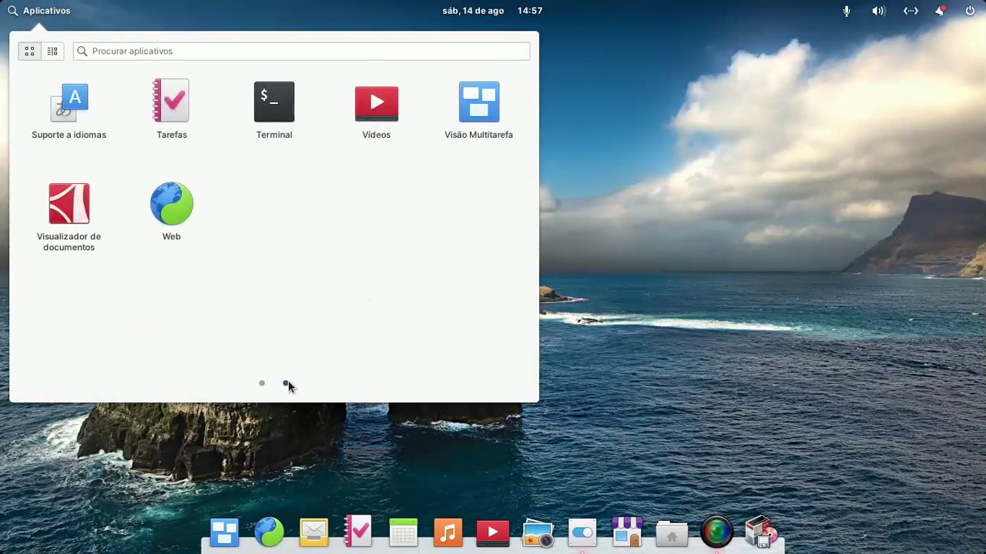
{"action": "type", "text": "te"}
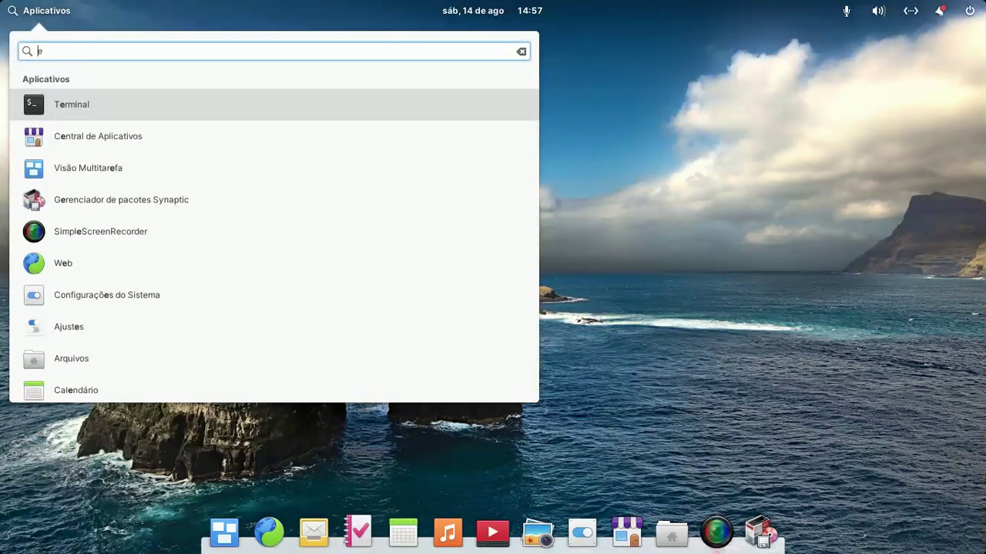
{"action": "key", "text": "BackSpace"}
{"action": "type", "text": "aj"}
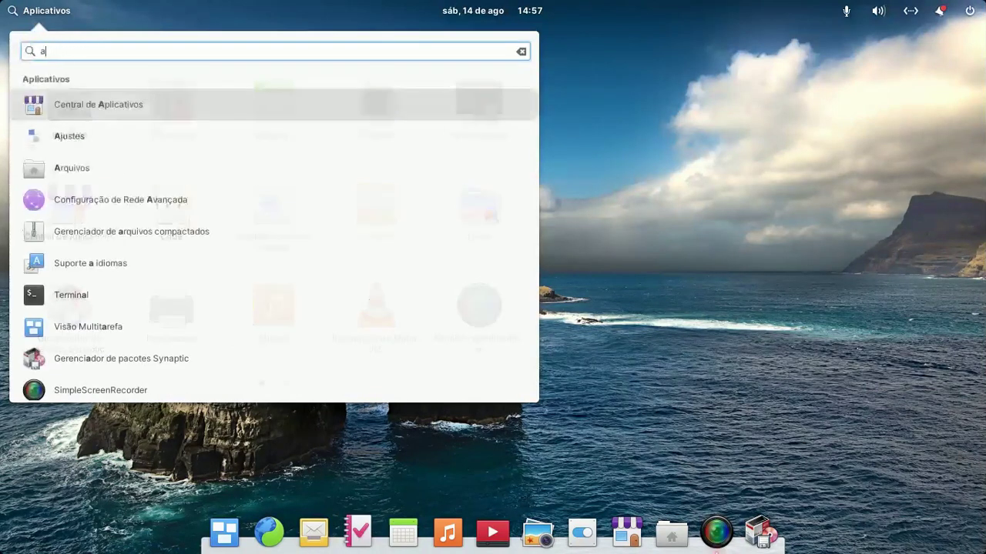
{"action": "left_click", "coordinate": [240, 102]}
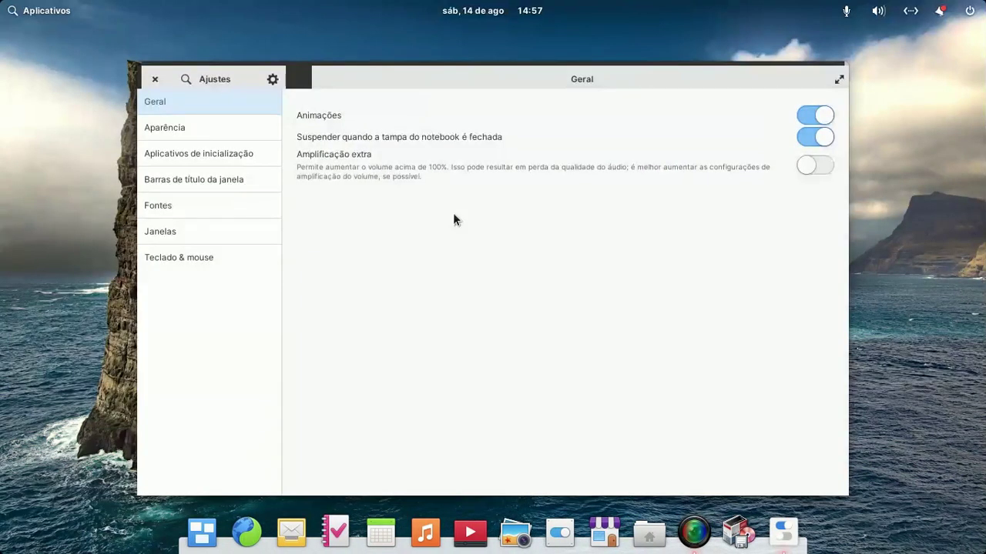
Step: Try placing the window title bar buttons at Esquerda, return them to Direita, and close Ajustes
{"action": "left_click", "coordinate": [190, 128]}
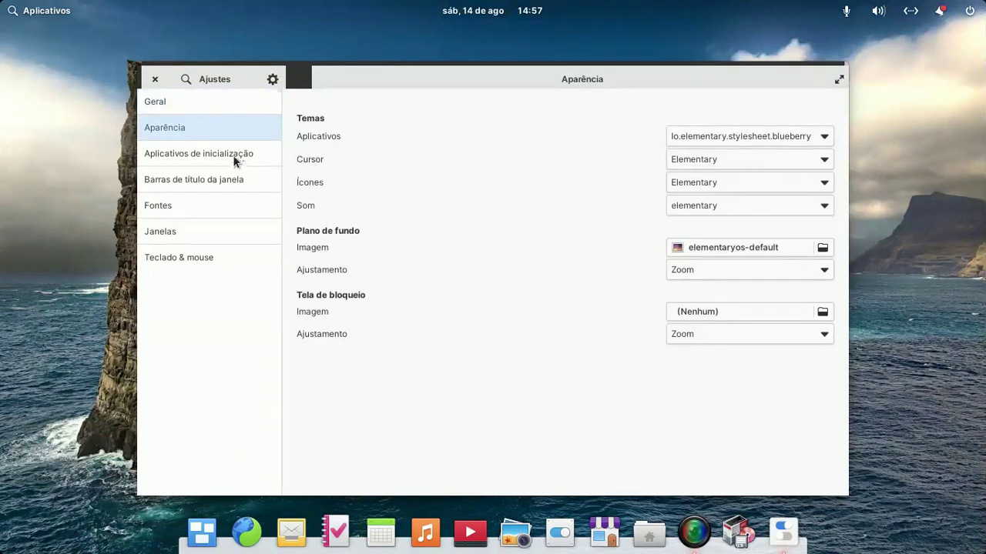
{"action": "left_click", "coordinate": [215, 185]}
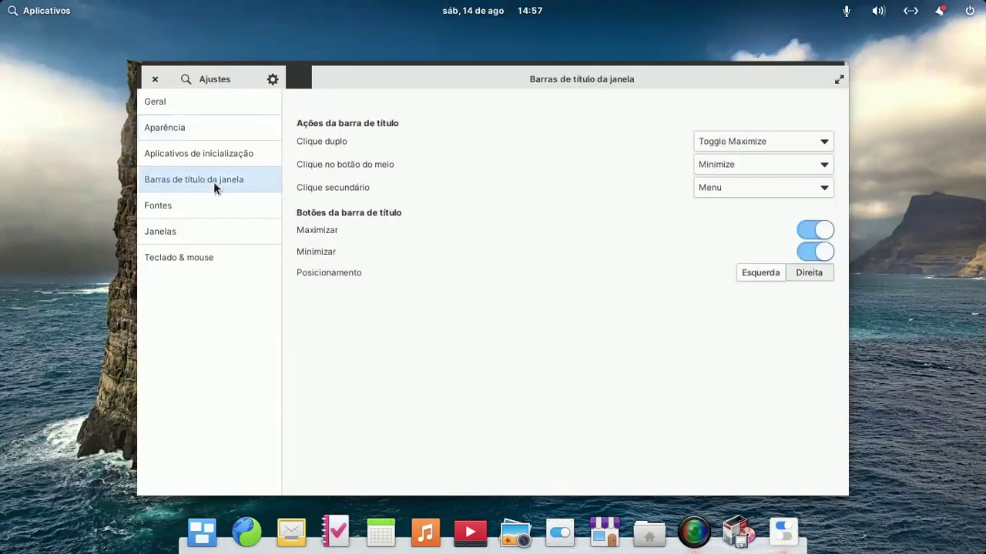
{"action": "left_click", "coordinate": [747, 275]}
{"action": "left_click", "coordinate": [808, 276]}
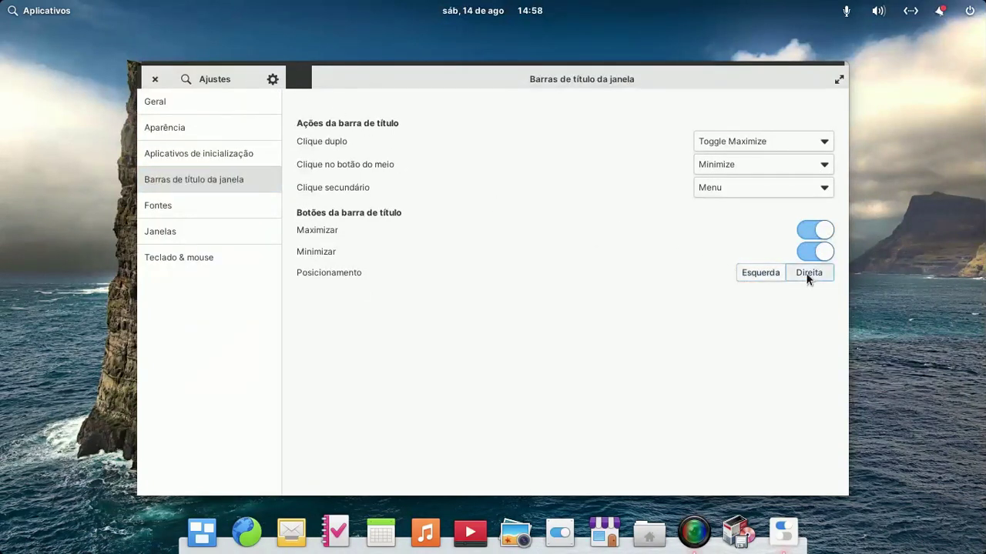
{"action": "left_click", "coordinate": [803, 253]}
{"action": "left_click", "coordinate": [155, 80]}
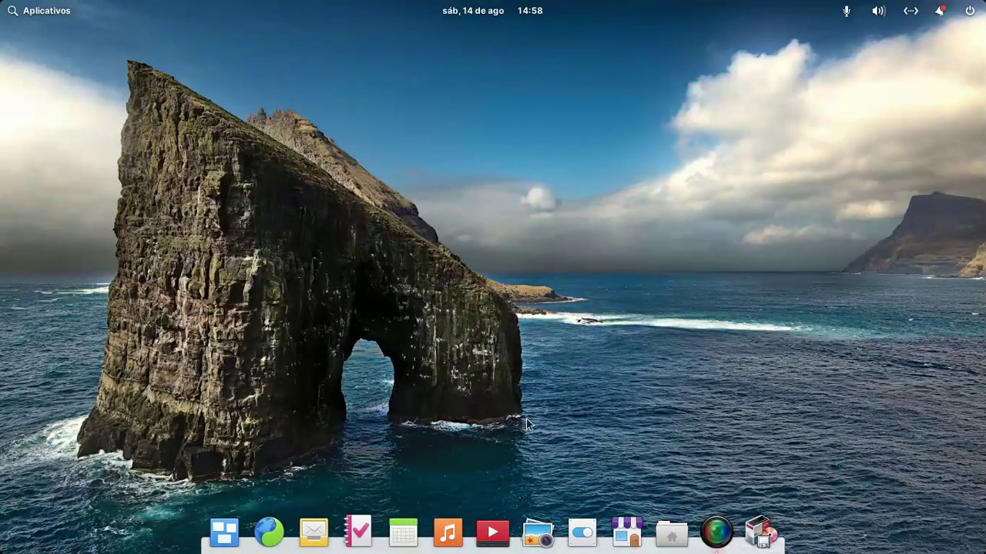
Step: Launch the Synaptic package manager from the dock, authenticate with the account password, and dismiss the quick introduction dialog
{"action": "left_click", "coordinate": [760, 532]}
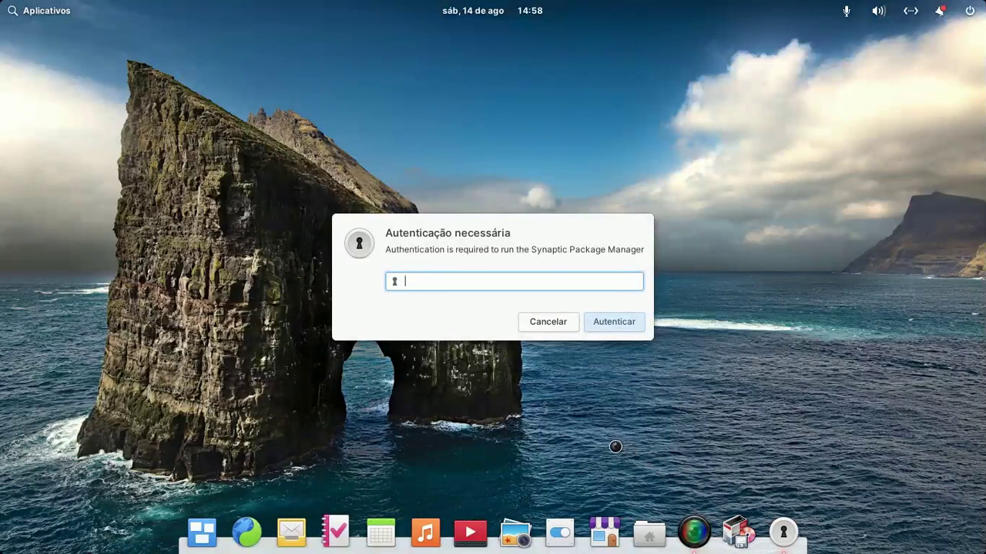
{"action": "type", "text": "1"}
{"action": "left_click", "coordinate": [612, 321]}
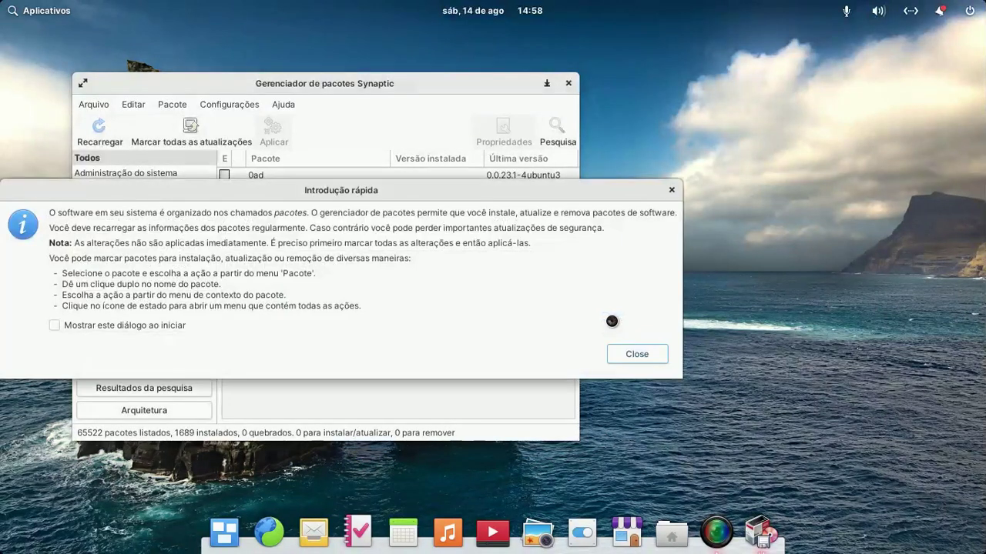
{"action": "left_click", "coordinate": [59, 324]}
{"action": "left_click", "coordinate": [647, 358]}
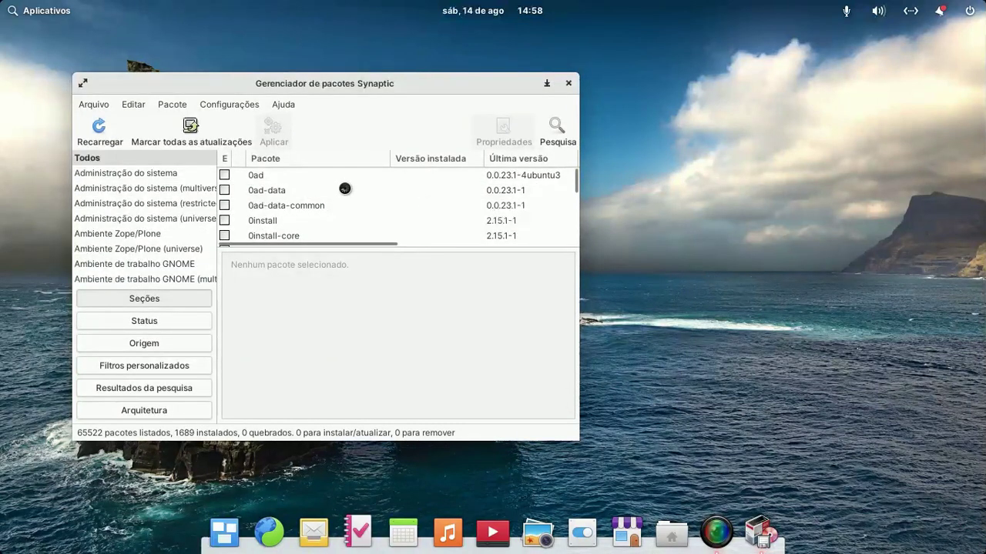
Step: Search the package names and descriptions for "chrom" and maximize the Synaptic window
{"action": "left_click", "coordinate": [557, 127]}
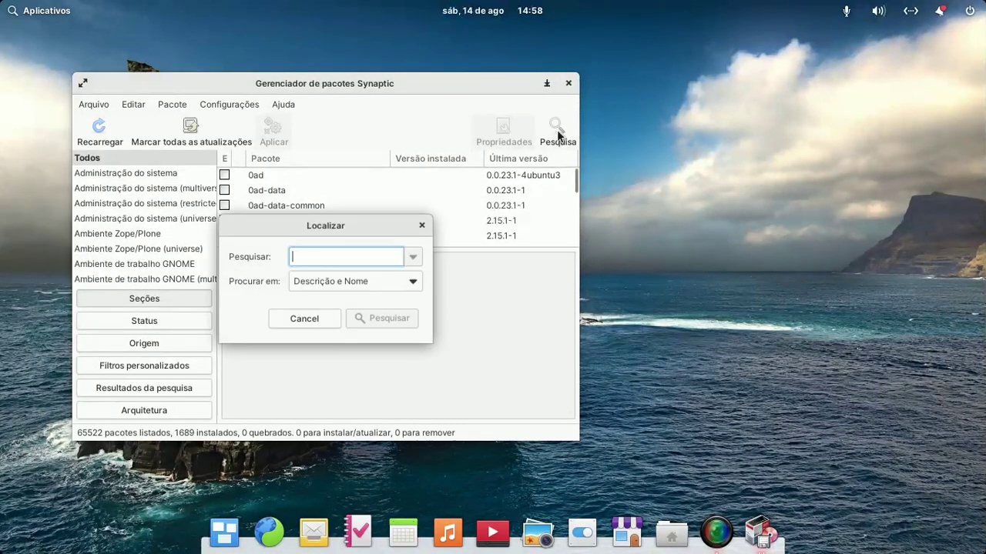
{"action": "type", "text": "ch"}
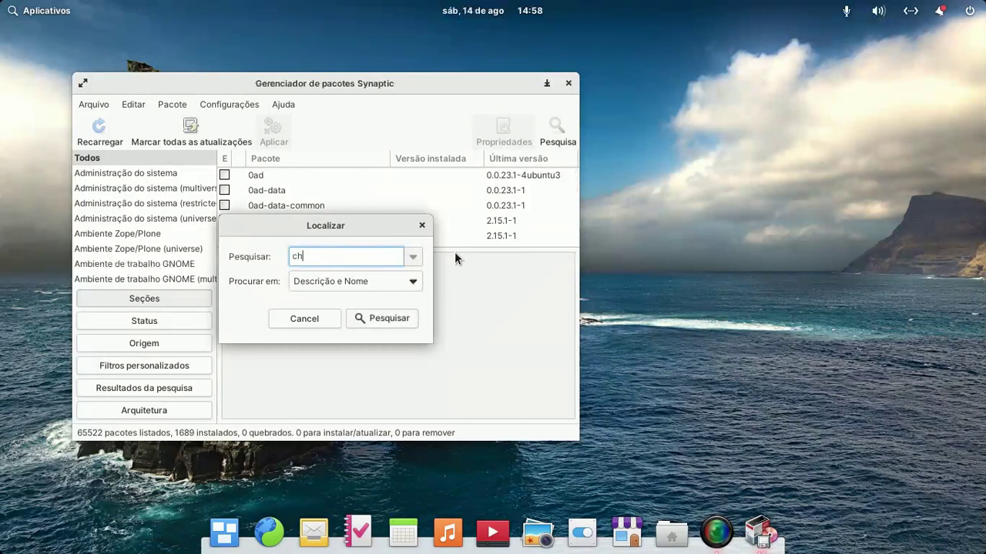
{"action": "type", "text": "romi"}
{"action": "left_click", "coordinate": [387, 319]}
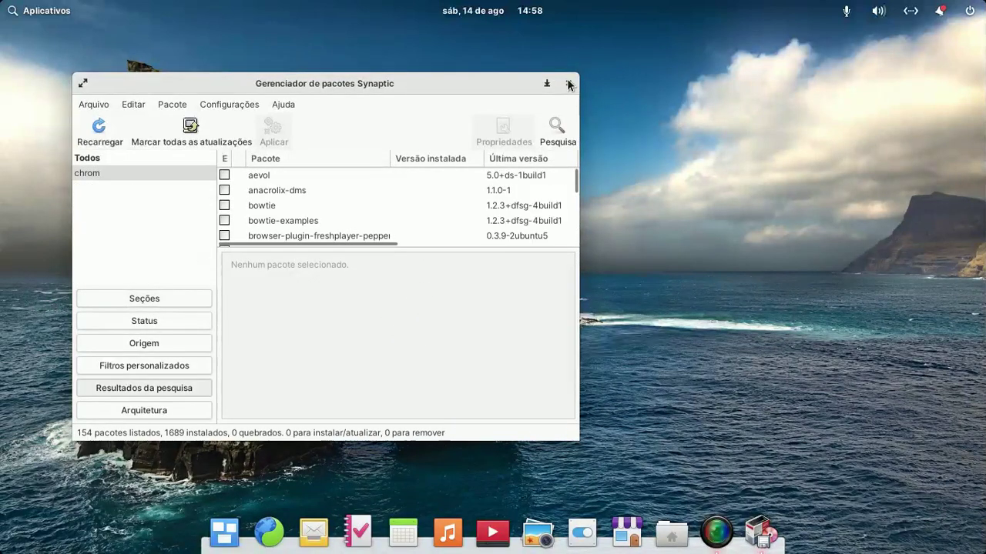
{"action": "left_click", "coordinate": [80, 83]}
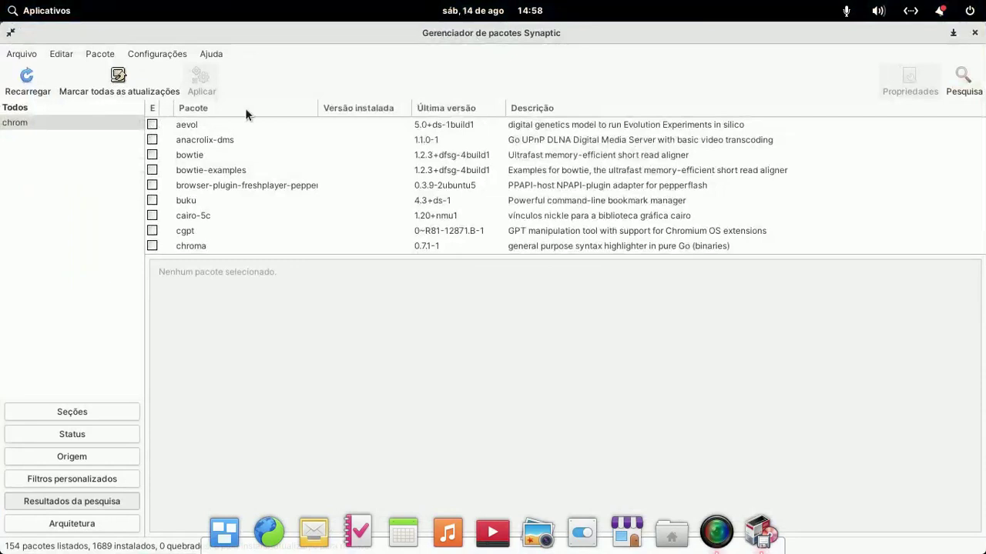
Step: Mark the chromium-browser package for installation, accepting the additional snapd package it requires
{"action": "scroll", "coordinate": [822, 180], "scroll_direction": "down", "scroll_amount": 1}
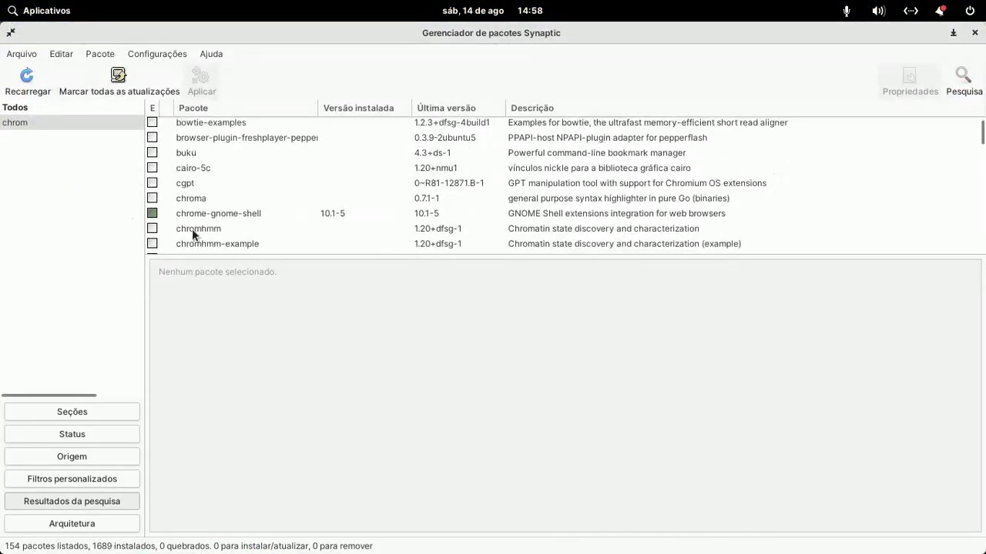
{"action": "scroll", "coordinate": [285, 237], "scroll_direction": "down", "scroll_amount": 1}
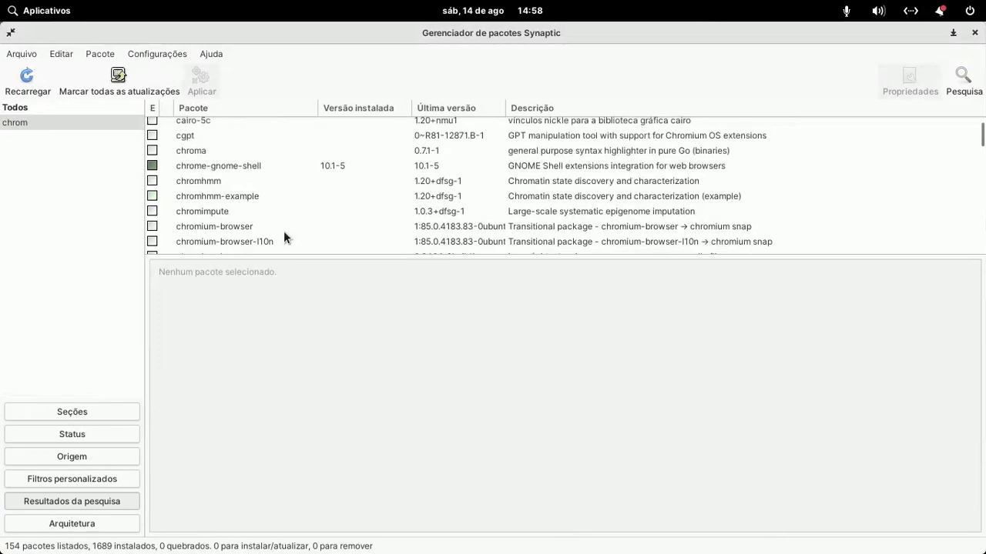
{"action": "scroll", "coordinate": [284, 236], "scroll_direction": "up", "scroll_amount": 2}
{"action": "scroll", "coordinate": [281, 230], "scroll_direction": "down", "scroll_amount": 1}
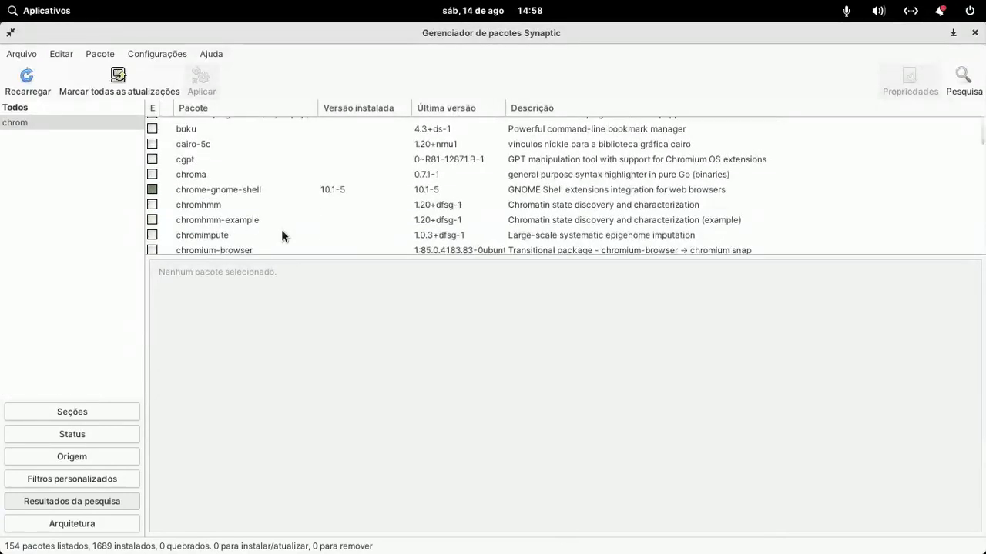
{"action": "scroll", "coordinate": [263, 226], "scroll_direction": "down", "scroll_amount": 1}
{"action": "scroll", "coordinate": [260, 231], "scroll_direction": "down", "scroll_amount": 1}
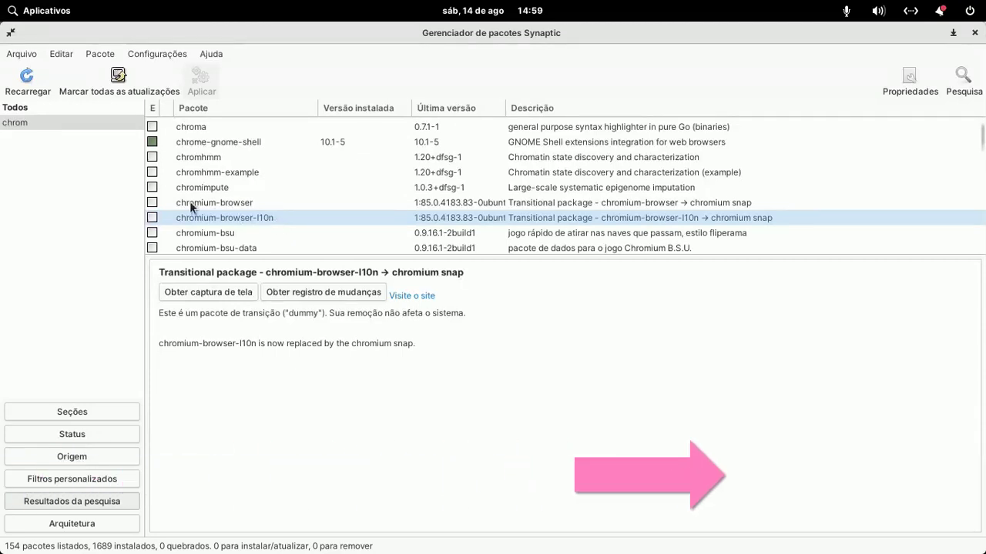
{"action": "left_click", "coordinate": [154, 204]}
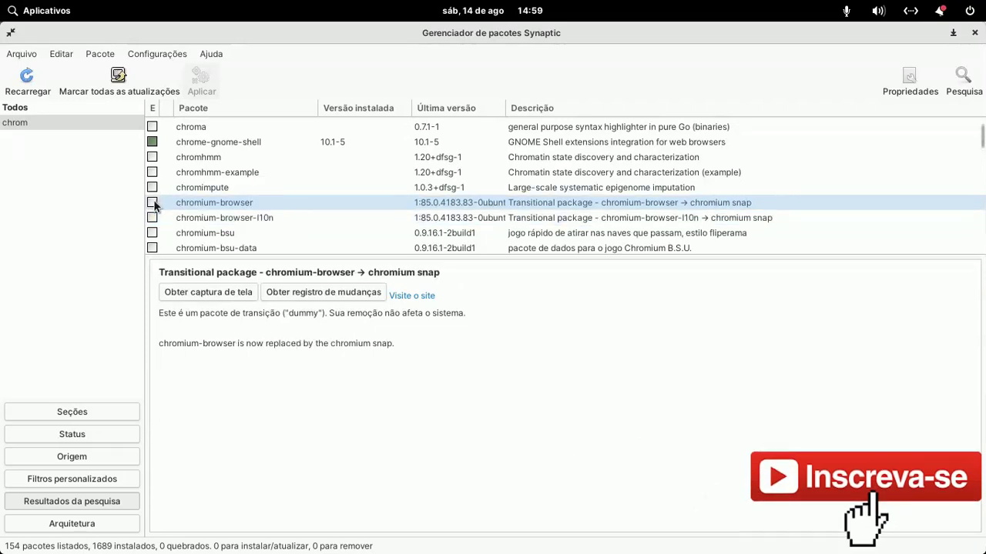
{"action": "left_click", "coordinate": [154, 204]}
{"action": "left_click", "coordinate": [207, 231]}
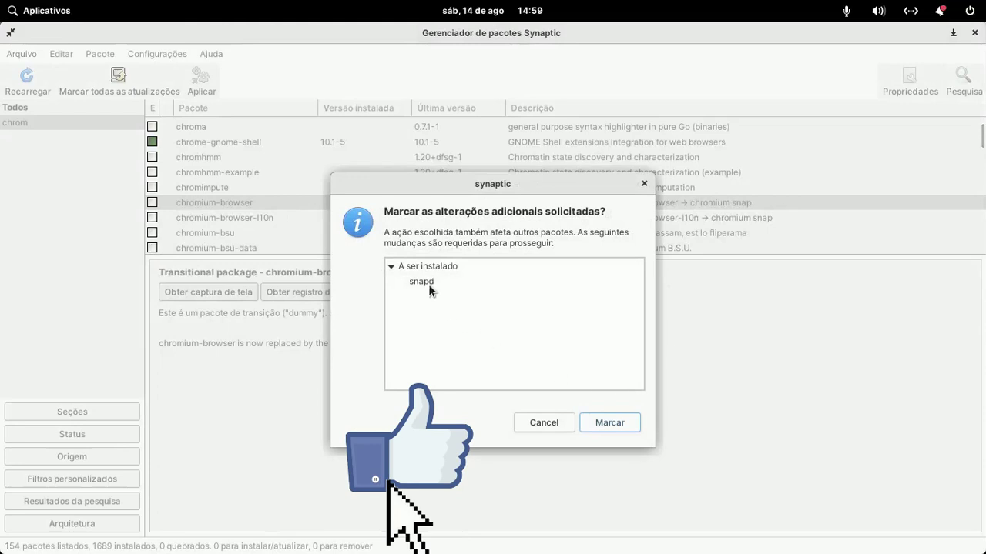
{"action": "left_click", "coordinate": [620, 422]}
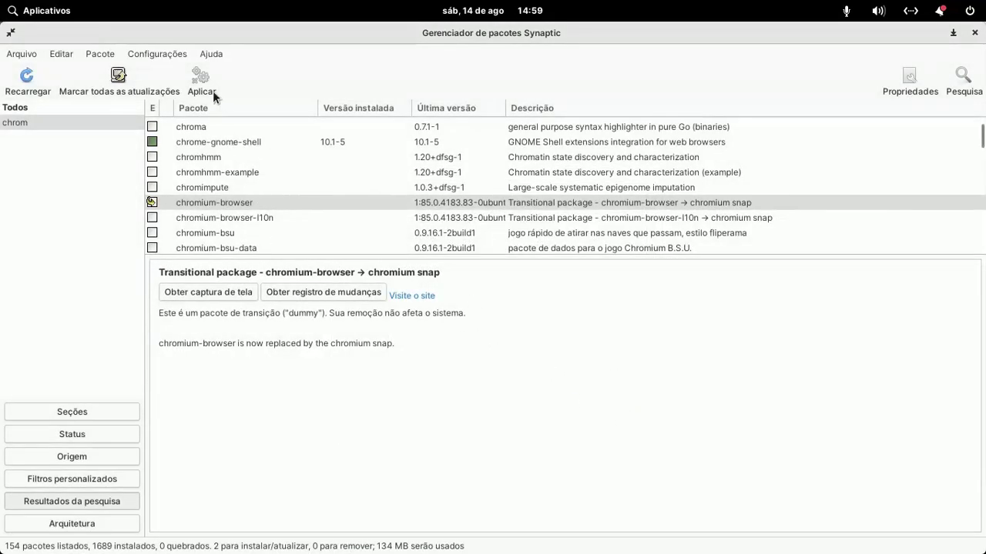
{"action": "right_click", "coordinate": [178, 203]}
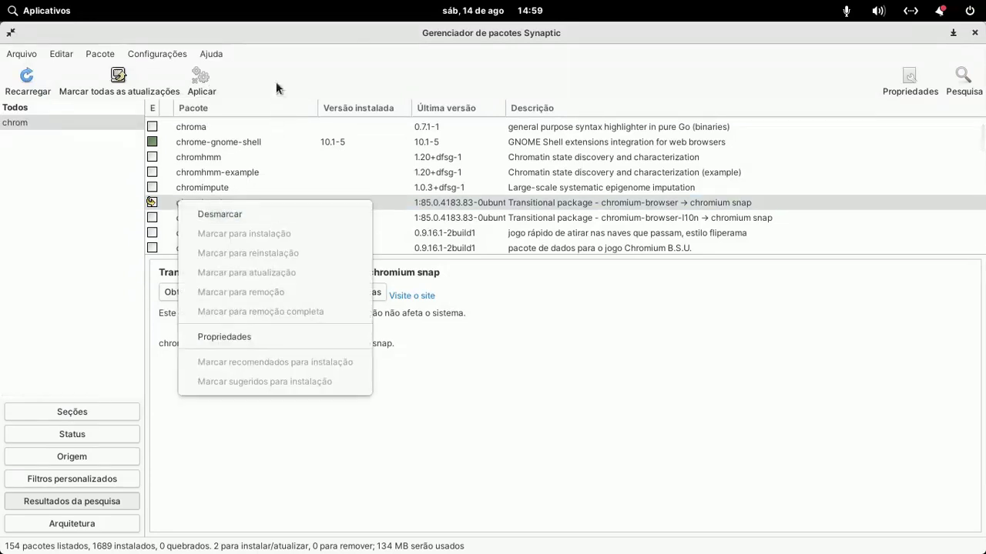
{"action": "left_click", "coordinate": [276, 87]}
Step: Mark the chromium-browser-l10n package for installation as well
{"action": "left_click", "coordinate": [152, 218]}
{"action": "left_click", "coordinate": [151, 218]}
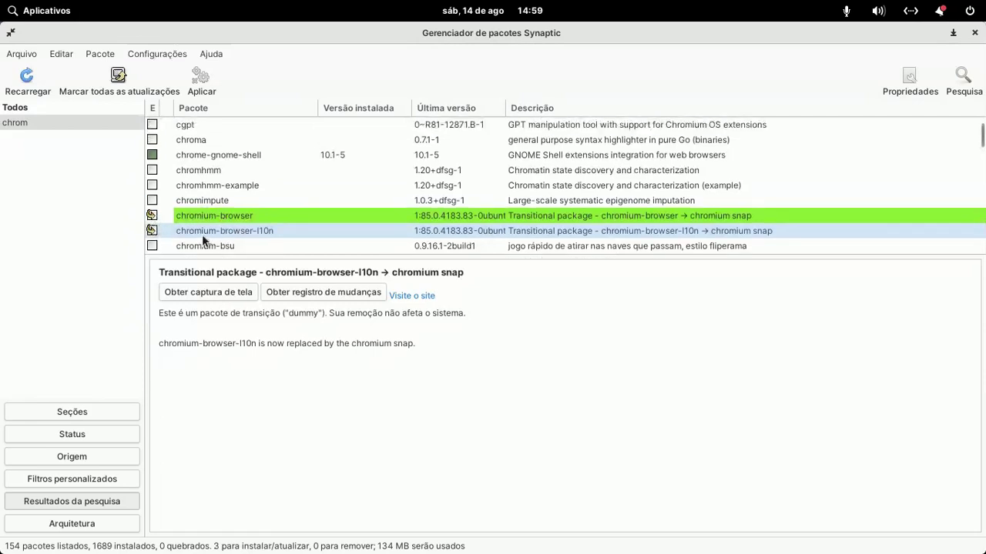
{"action": "right_click", "coordinate": [199, 229]}
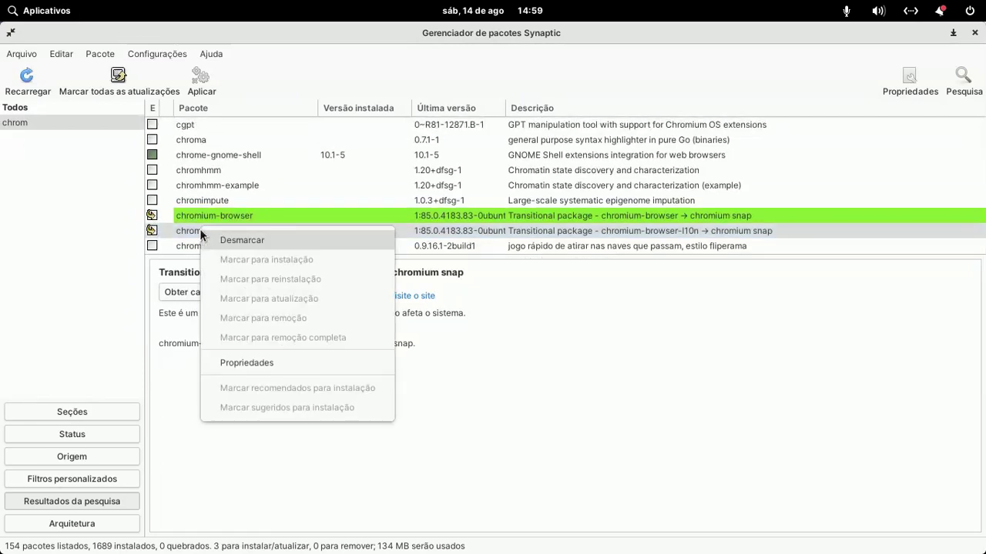
{"action": "left_click", "coordinate": [274, 65]}
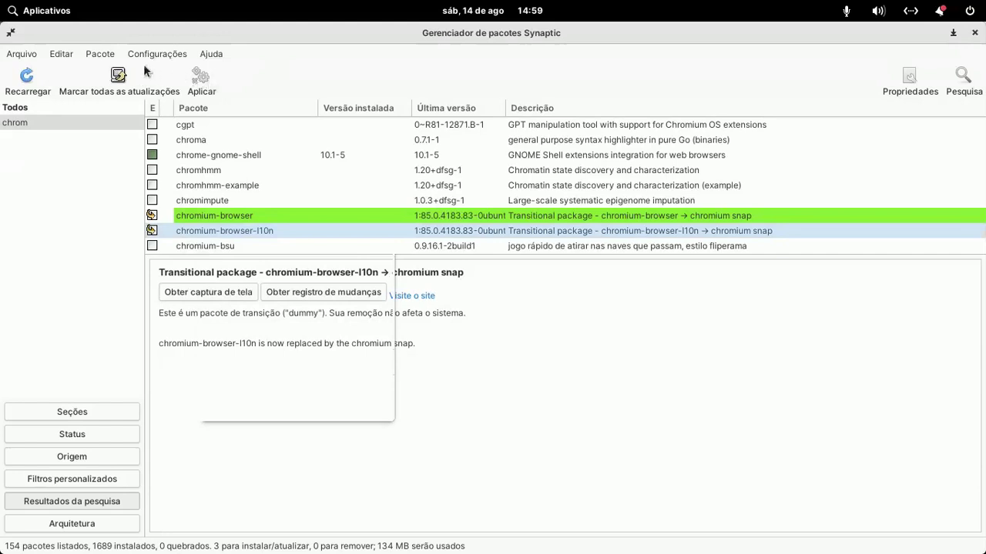
{"action": "left_click", "coordinate": [99, 52]}
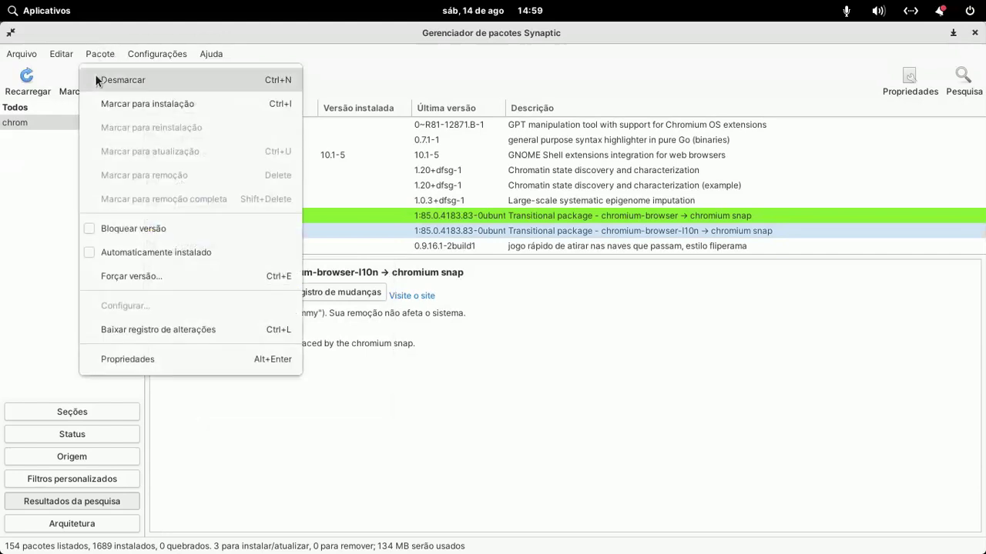
{"action": "left_click", "coordinate": [105, 104]}
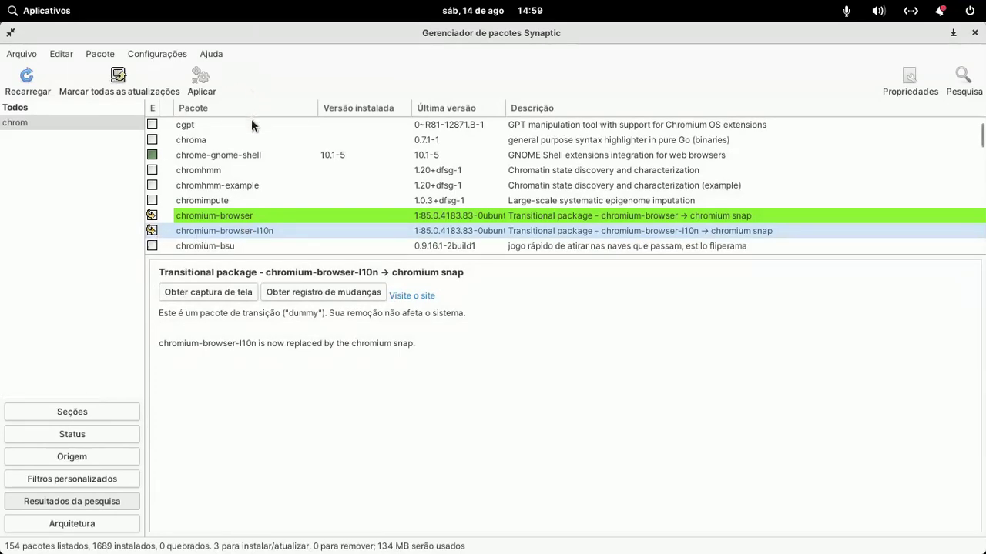
Step: Apply the marked package changes after expanding the list of packages to install, and show the individual files being downloaded
{"action": "left_click", "coordinate": [202, 85]}
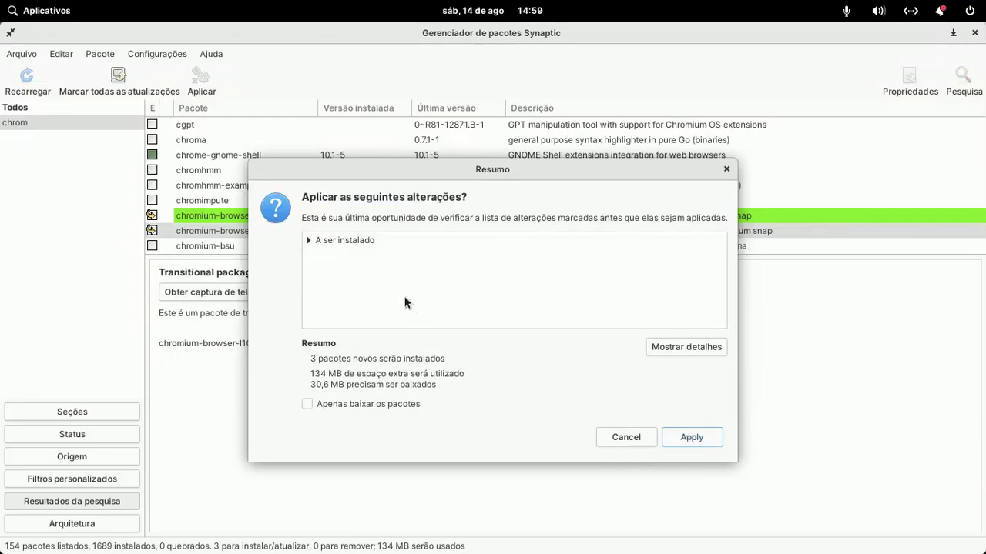
{"action": "left_click", "coordinate": [308, 241]}
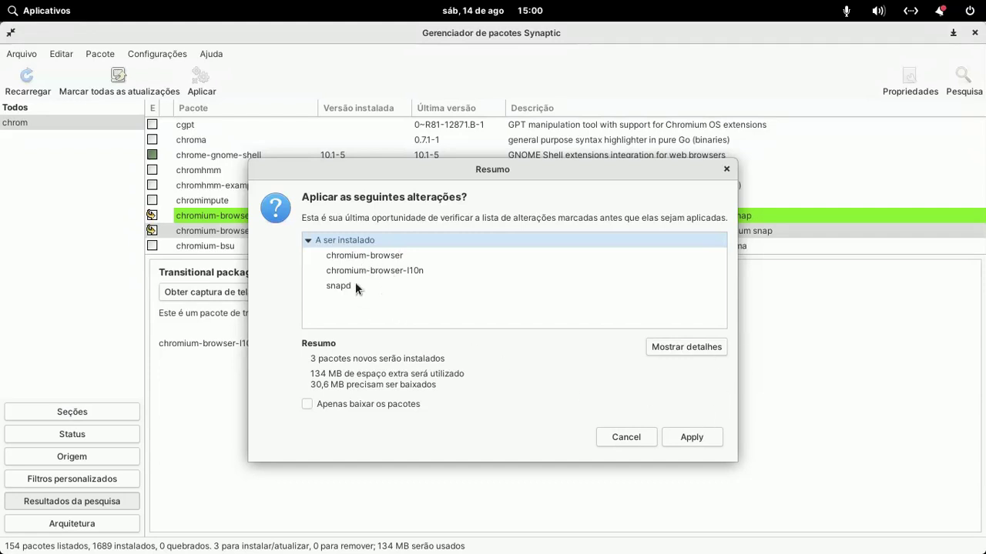
{"action": "left_click", "coordinate": [692, 437]}
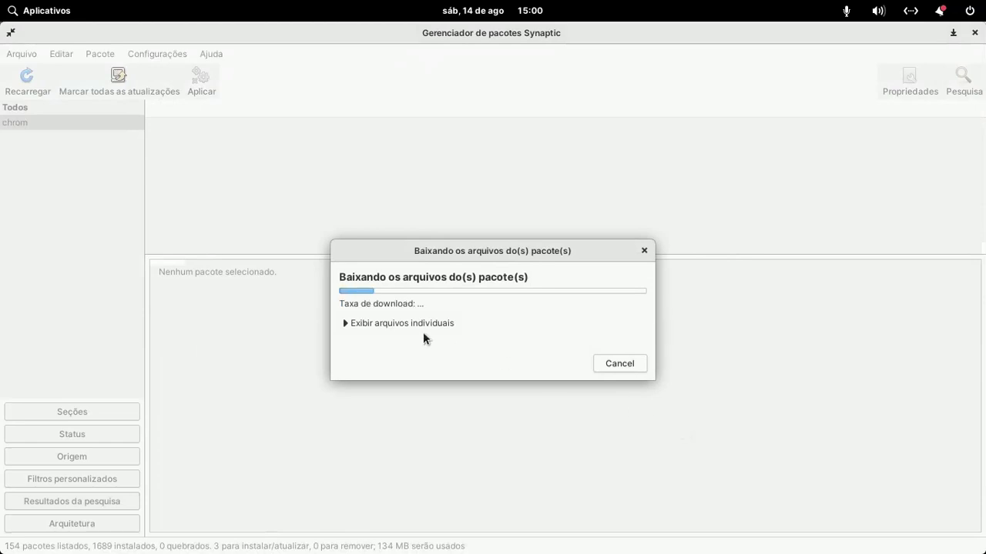
{"action": "left_click", "coordinate": [347, 322]}
{"action": "left_click_drag", "start_coordinate": [508, 253], "coordinate": [491, 131]}
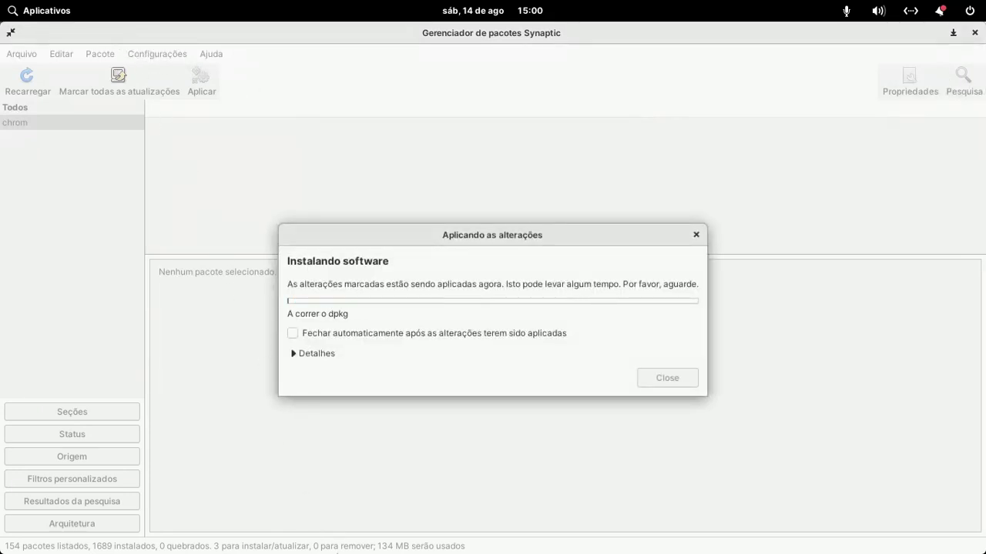
Step: Switch to the file manager and open the Programas LINUX folder inside DVD 8 on the Western Digital drive
{"action": "mouse_move", "coordinate": [324, 546]}
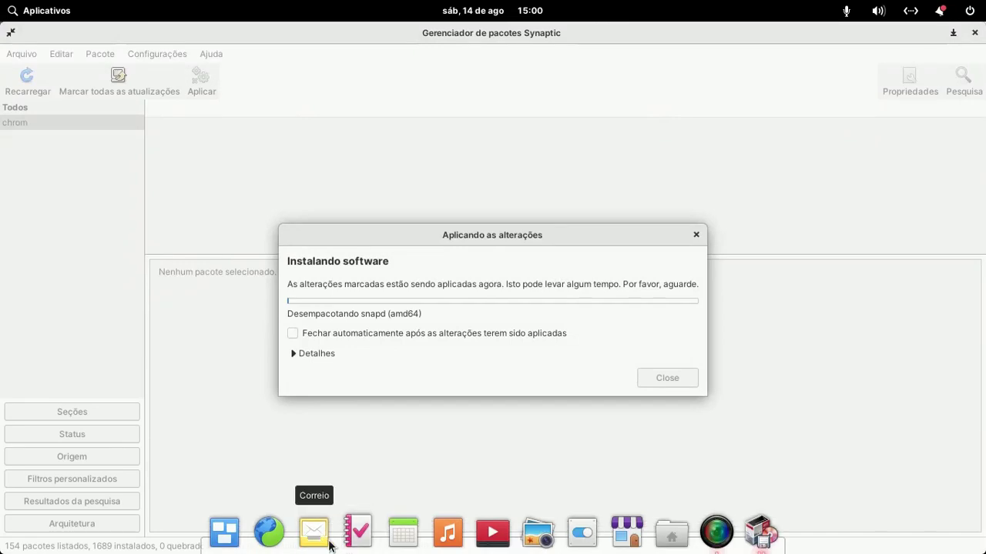
{"action": "left_click", "coordinate": [671, 545]}
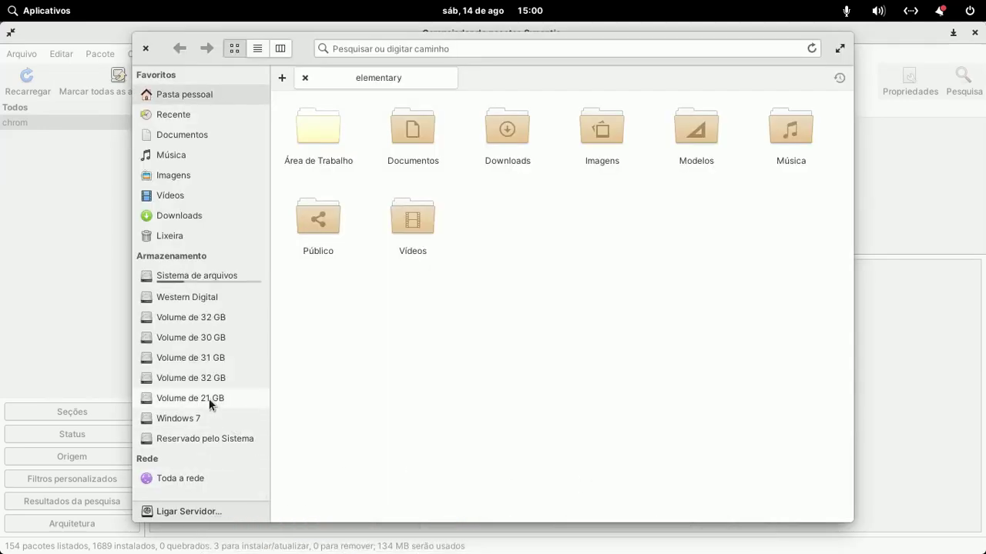
{"action": "left_click", "coordinate": [203, 297]}
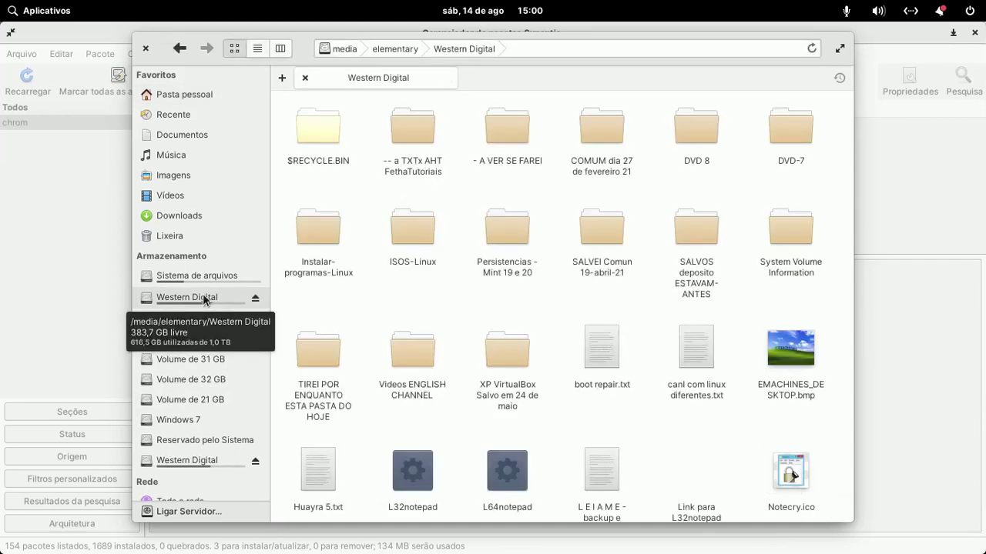
{"action": "left_click", "coordinate": [713, 124]}
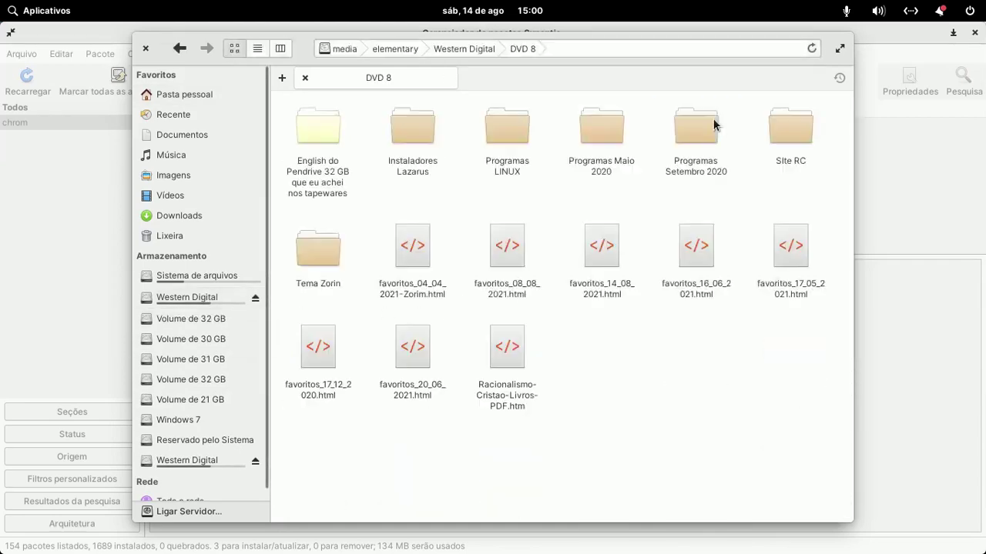
{"action": "left_click", "coordinate": [527, 137]}
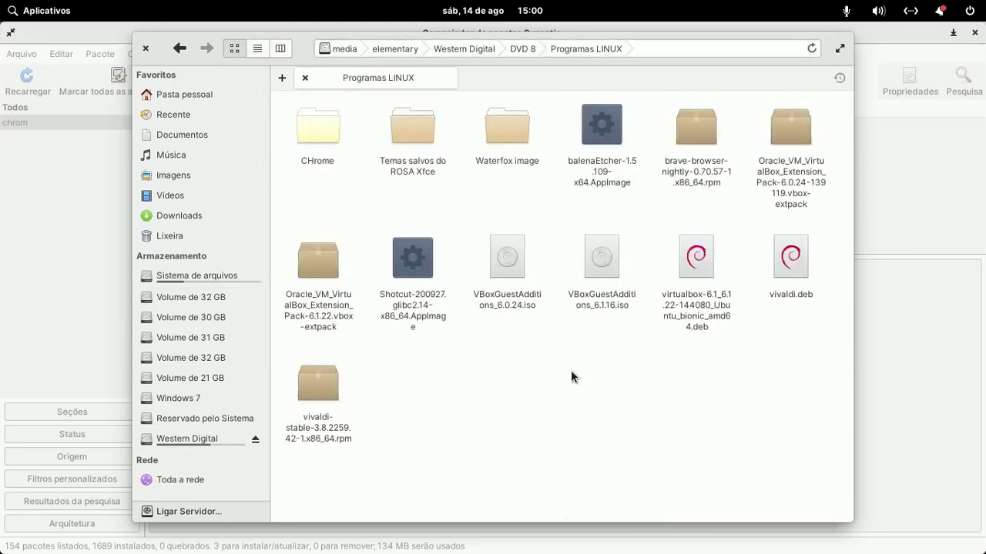
Step: Review the general information and permissions in the Shotcut AppImage's properties, and close the properties dialog
{"action": "left_click", "coordinate": [423, 262]}
{"action": "right_click", "coordinate": [423, 262]}
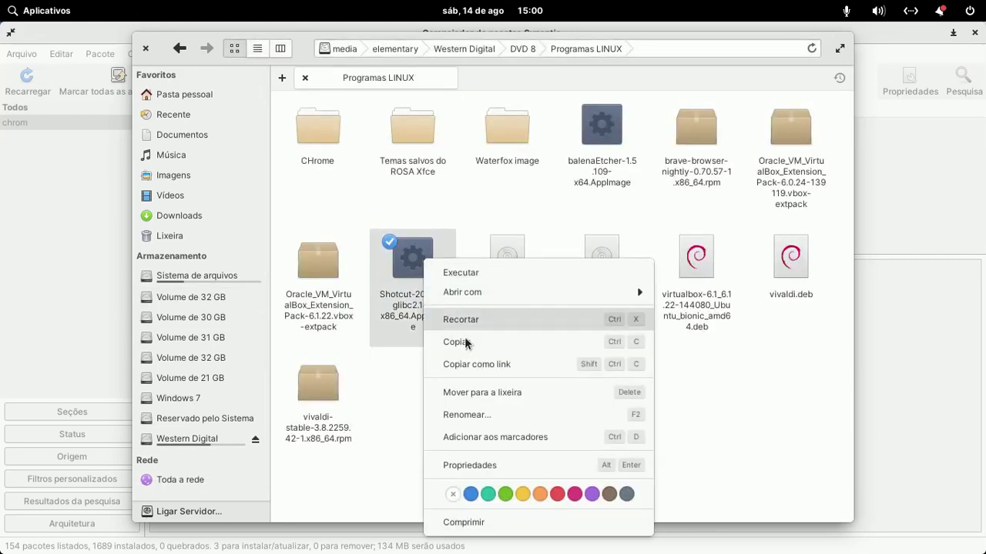
{"action": "left_click", "coordinate": [493, 464]}
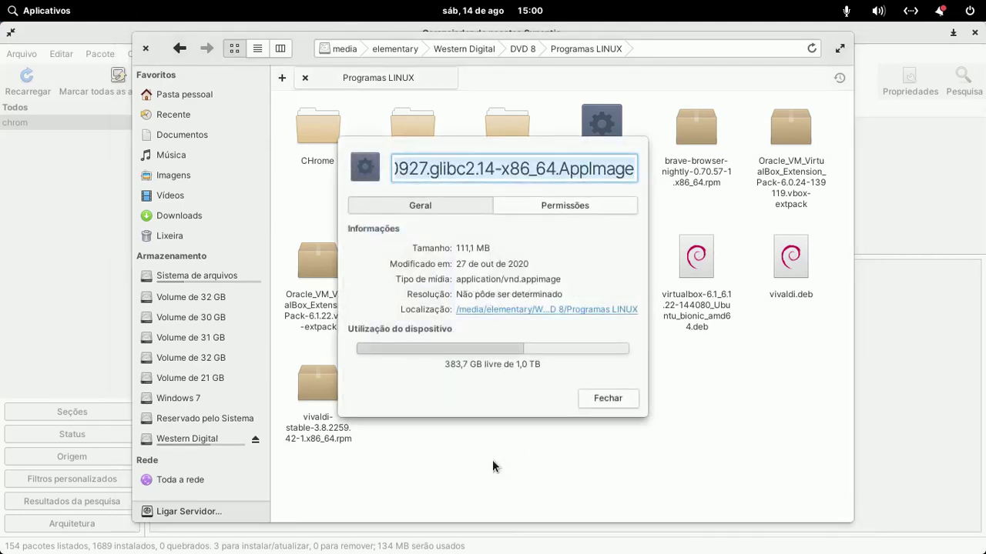
{"action": "left_click", "coordinate": [559, 206]}
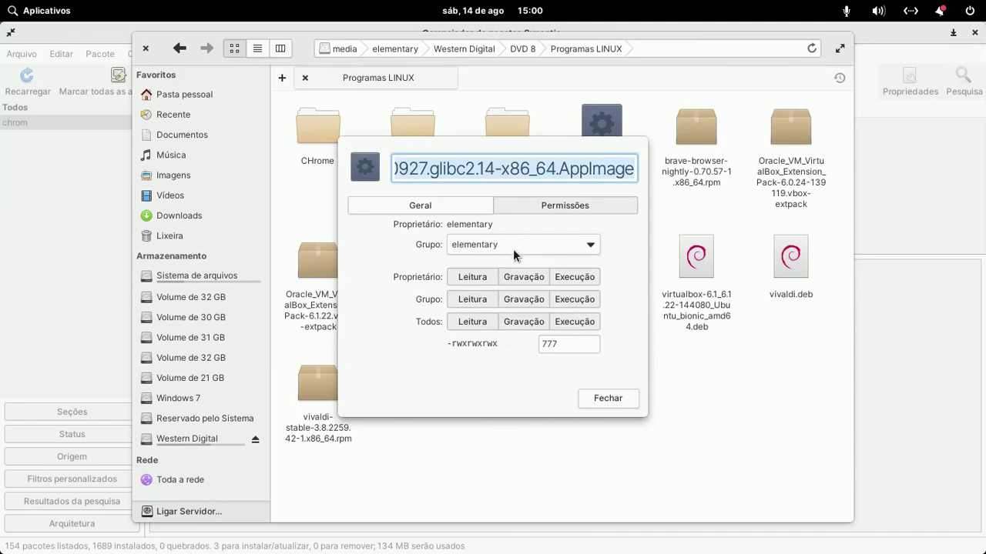
{"action": "left_click", "coordinate": [451, 205]}
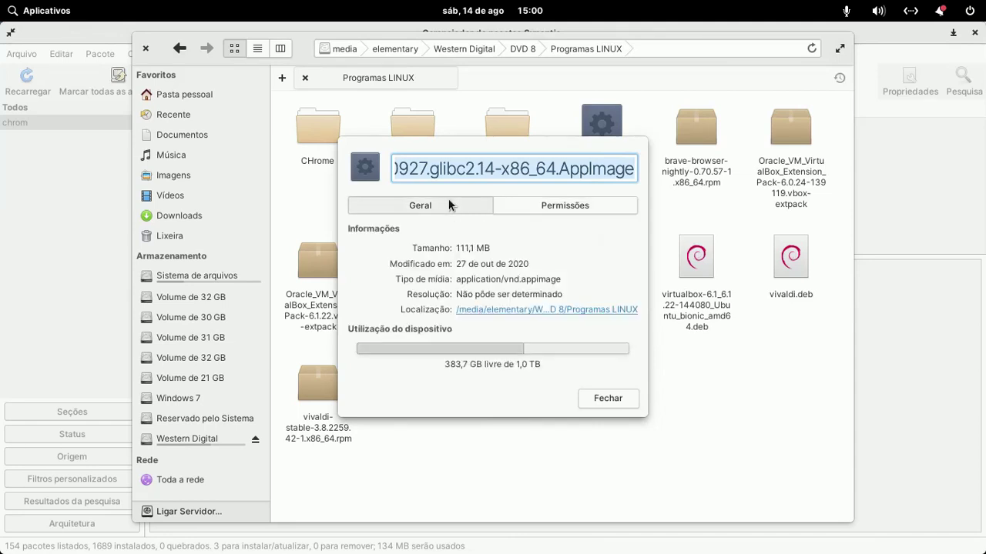
{"action": "left_click", "coordinate": [531, 205]}
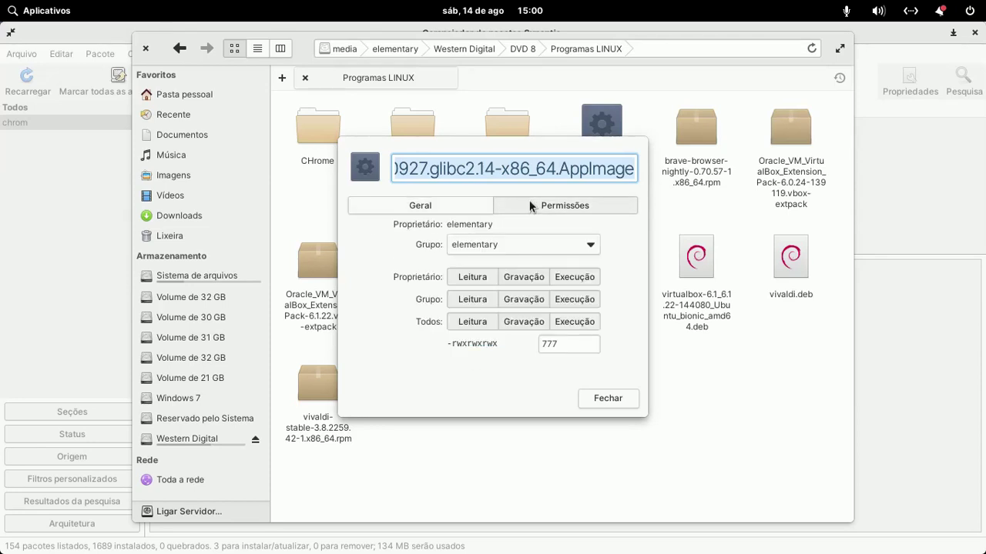
{"action": "left_click", "coordinate": [624, 401]}
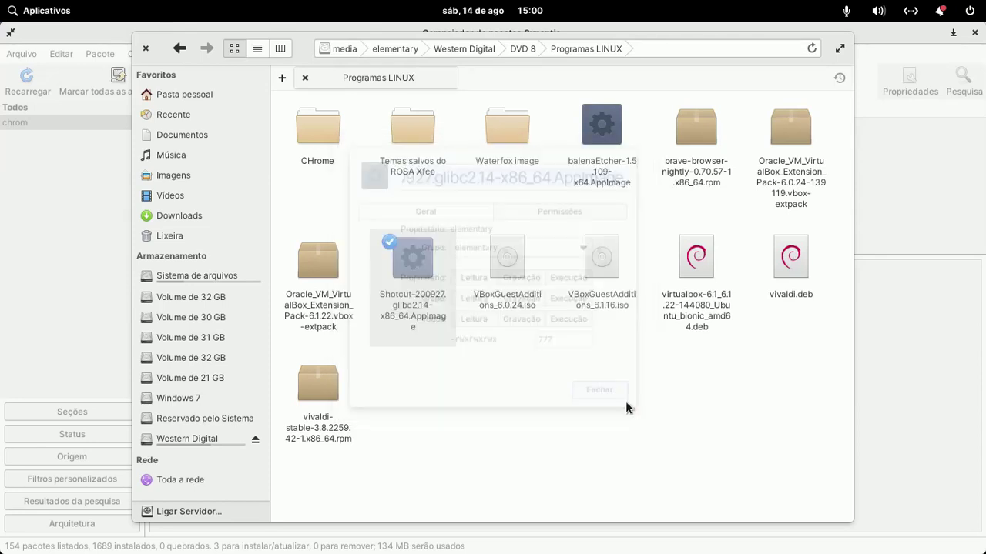
Step: Run the Shotcut AppImage, bring up its window, and look at its file commands
{"action": "right_click", "coordinate": [413, 258]}
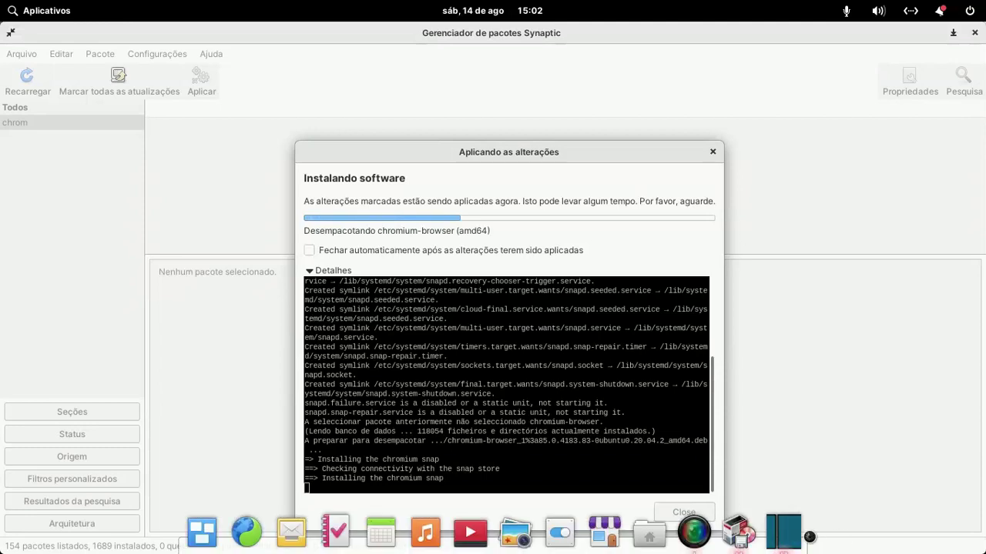
{"action": "left_click", "coordinate": [785, 541]}
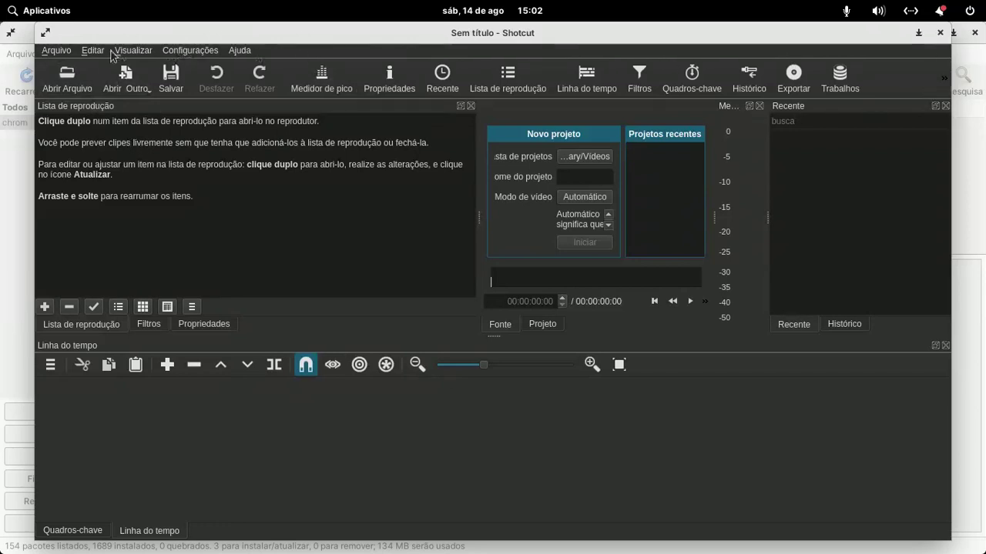
{"action": "left_click", "coordinate": [70, 51]}
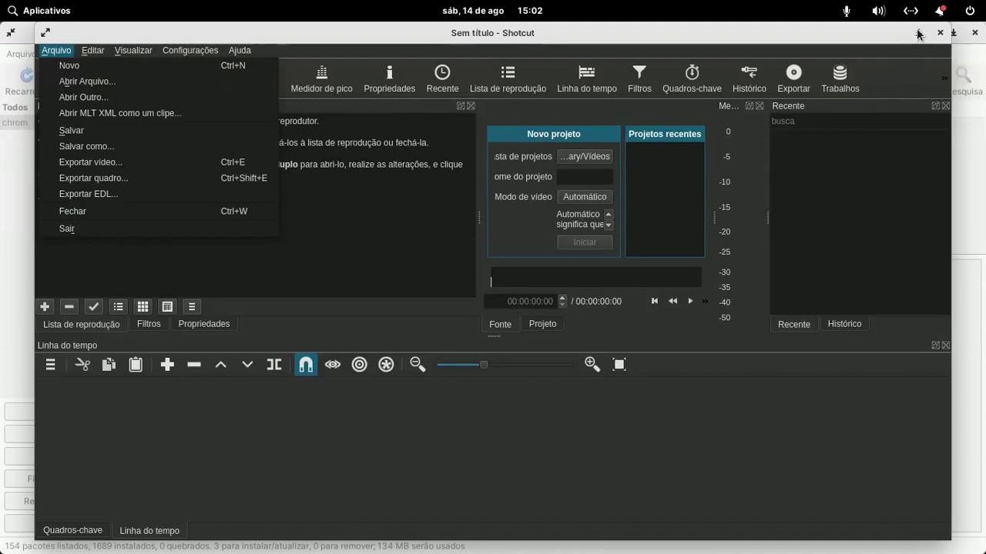
Step: Try maximizing and restoring the Shotcut window, and minimize it to return to the package manager
{"action": "left_click", "coordinate": [45, 33]}
{"action": "left_click", "coordinate": [43, 33]}
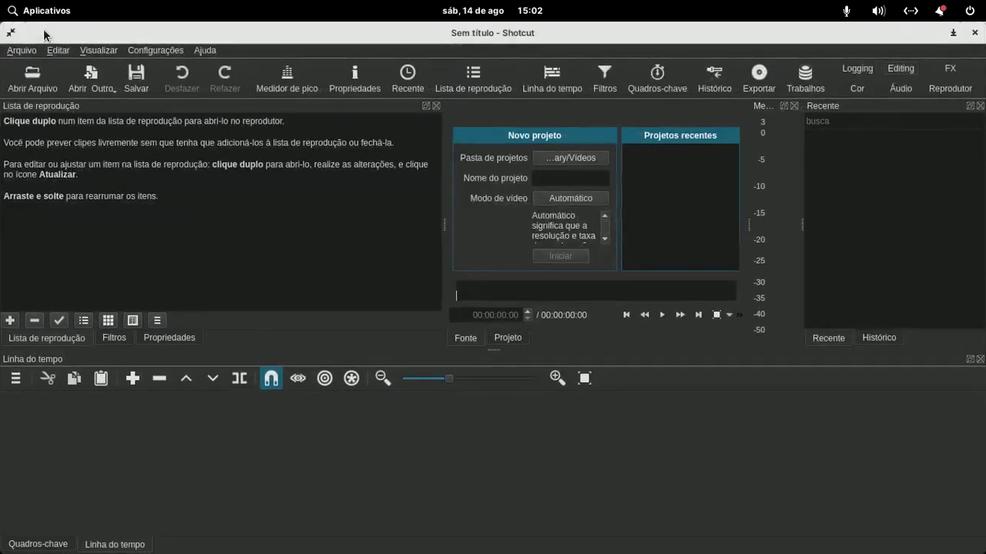
{"action": "left_click", "coordinate": [10, 32]}
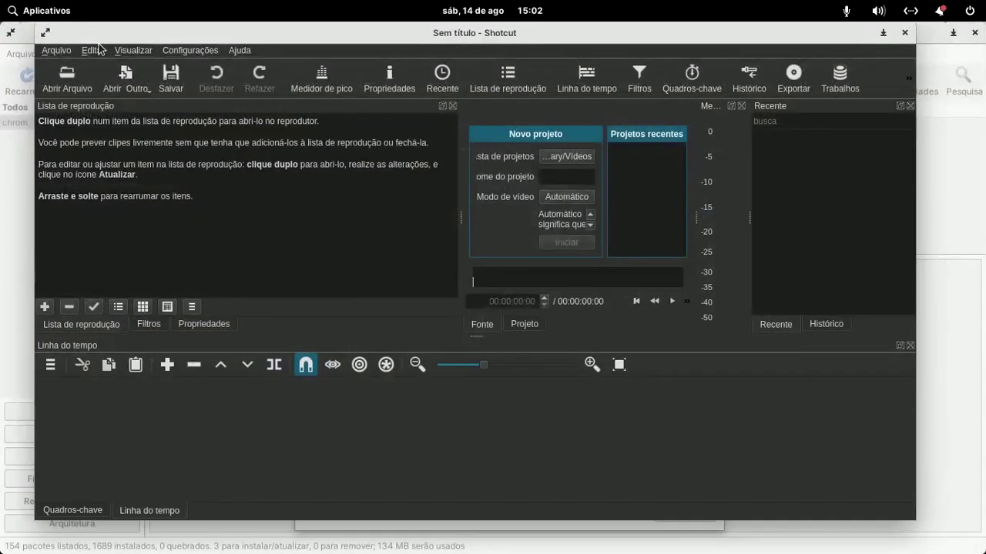
{"action": "left_click", "coordinate": [47, 33]}
{"action": "left_click", "coordinate": [10, 32]}
{"action": "left_click", "coordinate": [883, 33]}
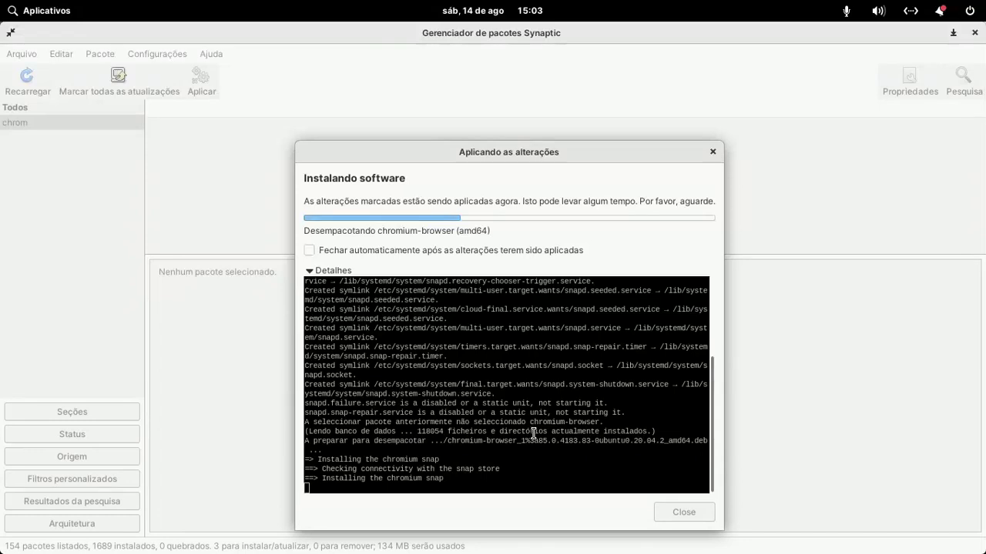
Step: Move the package installation progress dialog higher on the screen, and bring up SimpleScreenRecorder to pause the recording
{"action": "left_click_drag", "start_coordinate": [608, 152], "coordinate": [614, 88]}
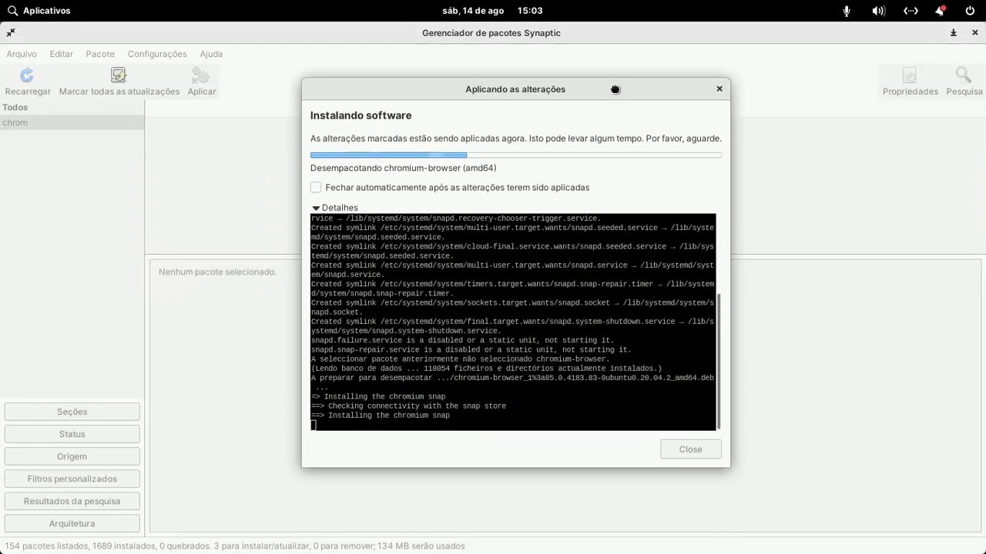
{"action": "mouse_move", "coordinate": [732, 542]}
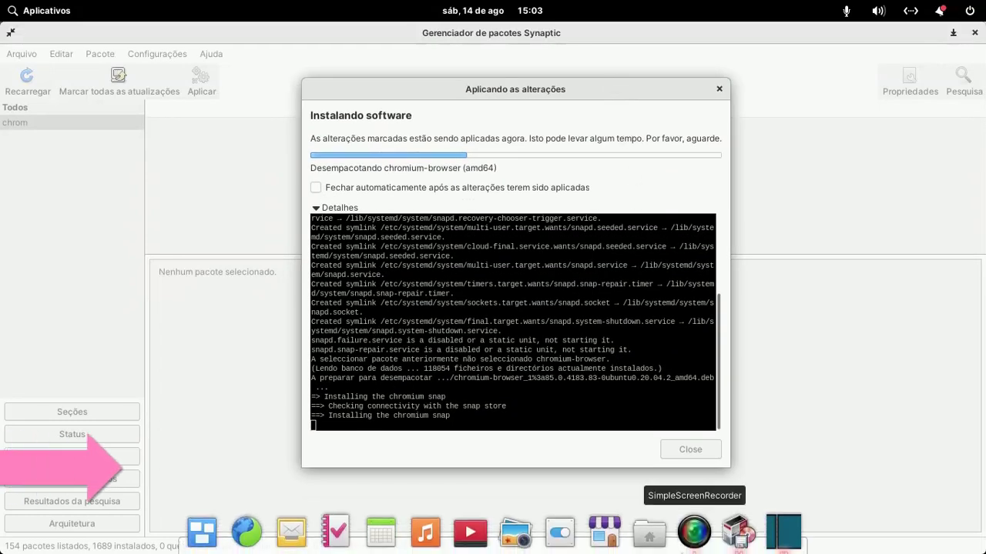
{"action": "right_click", "coordinate": [695, 529]}
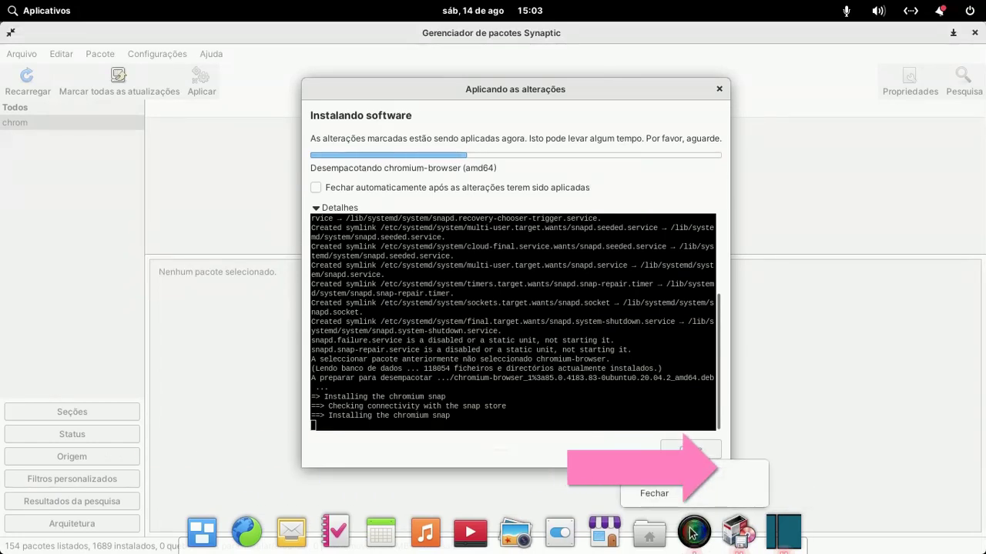
{"action": "left_click", "coordinate": [691, 534]}
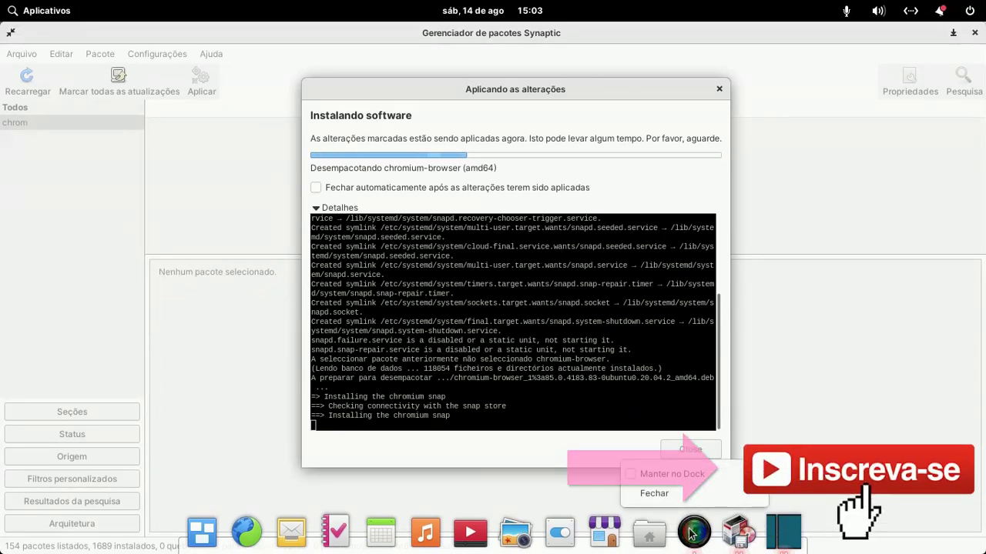
{"action": "left_click", "coordinate": [691, 534]}
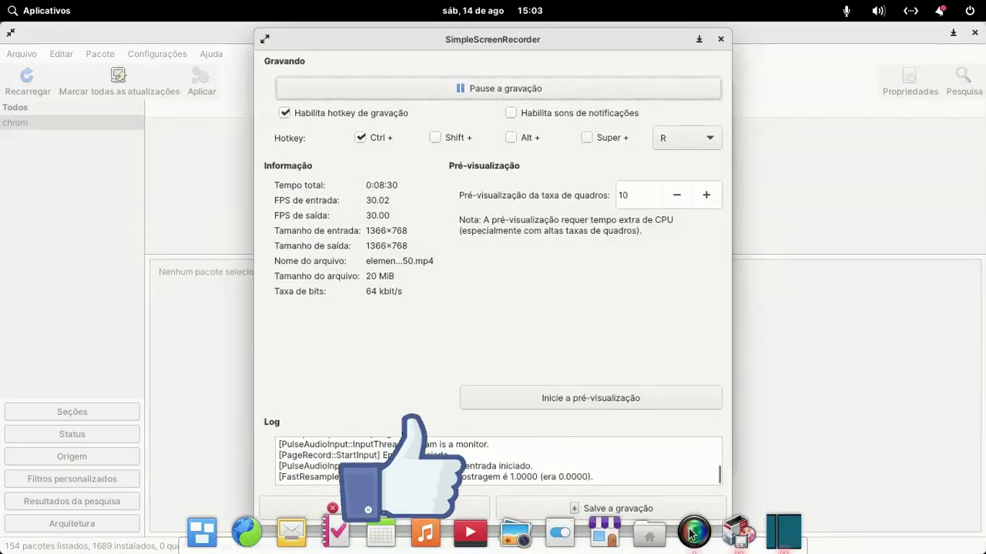
{"action": "left_click", "coordinate": [536, 87]}
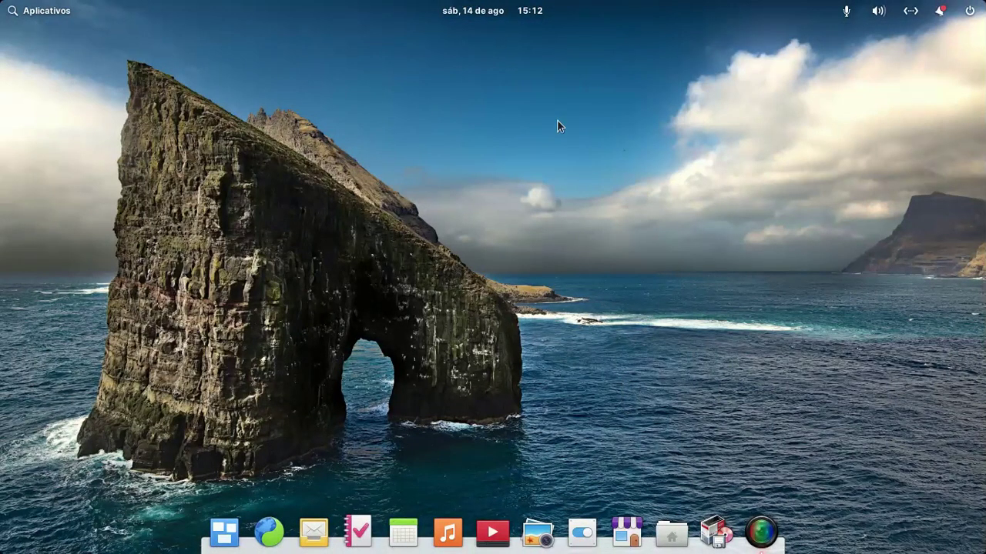
Step: Open the system notifications and clear all of them
{"action": "left_click", "coordinate": [940, 12]}
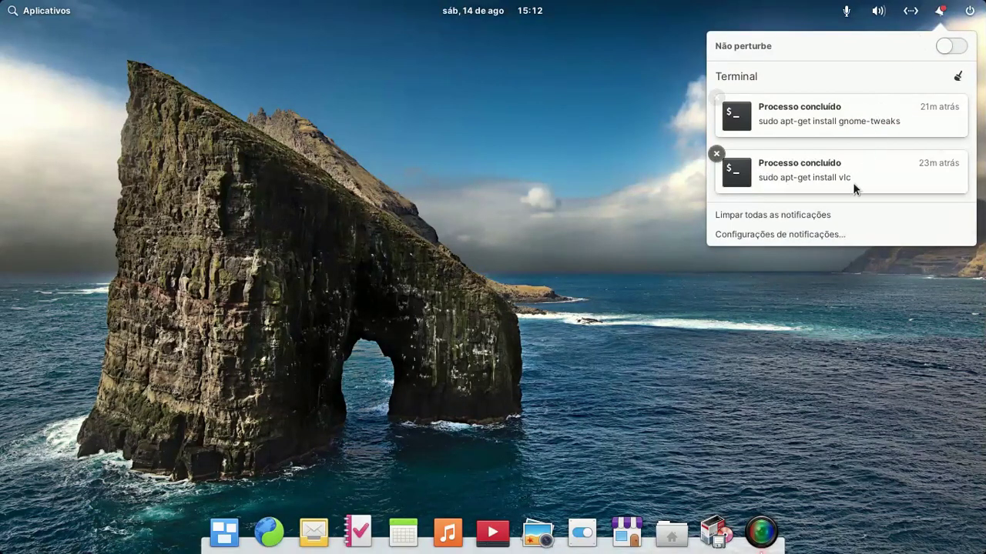
{"action": "left_click", "coordinate": [808, 209]}
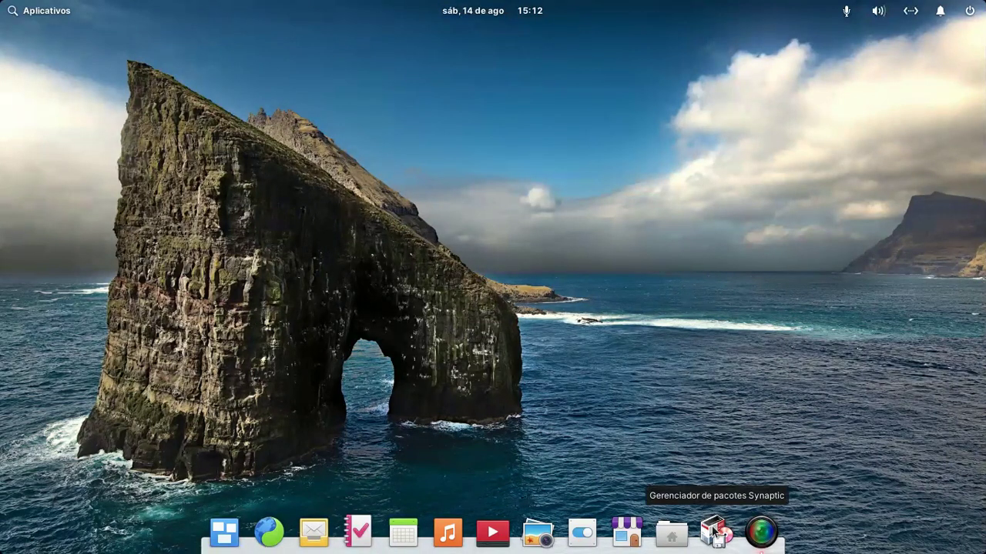
Step: Look through both pages of installed applications in the applications launcher, including the Chromium entry
{"action": "left_click", "coordinate": [65, 16]}
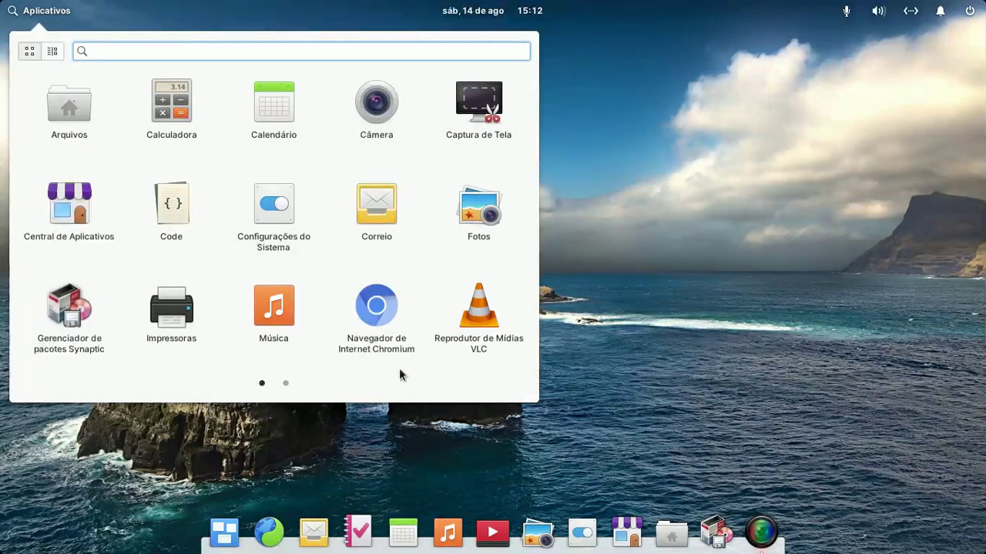
{"action": "left_click", "coordinate": [285, 385]}
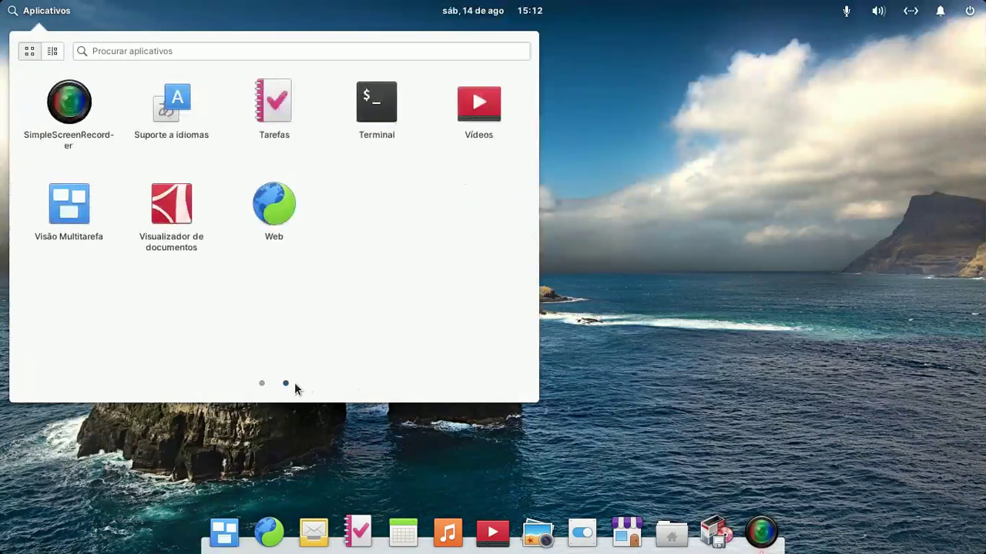
{"action": "left_click", "coordinate": [263, 383]}
Step: Search the applications for "aju", open Ajustes to check its startup applications settings, and close it
{"action": "left_click", "coordinate": [155, 52]}
{"action": "type", "text": "aju"}
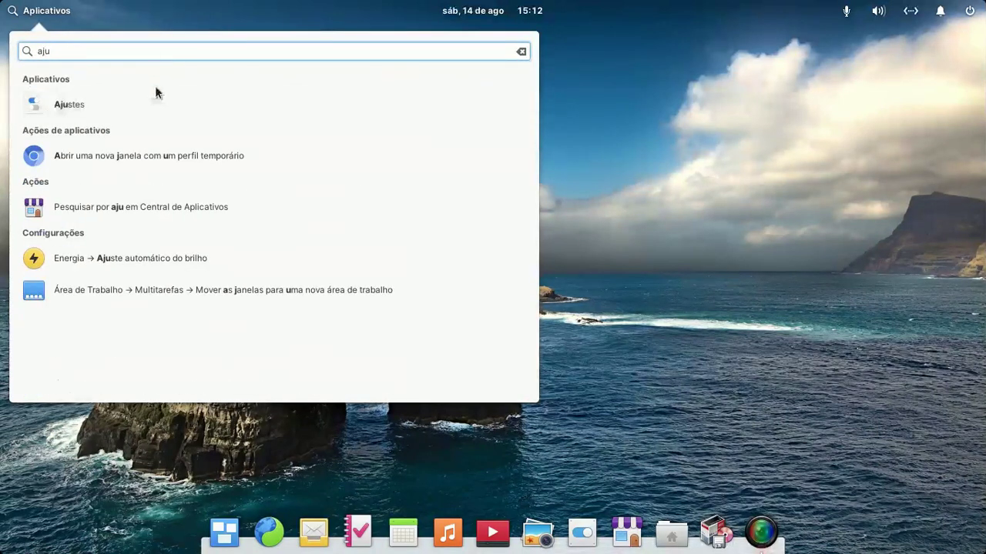
{"action": "left_click", "coordinate": [92, 108]}
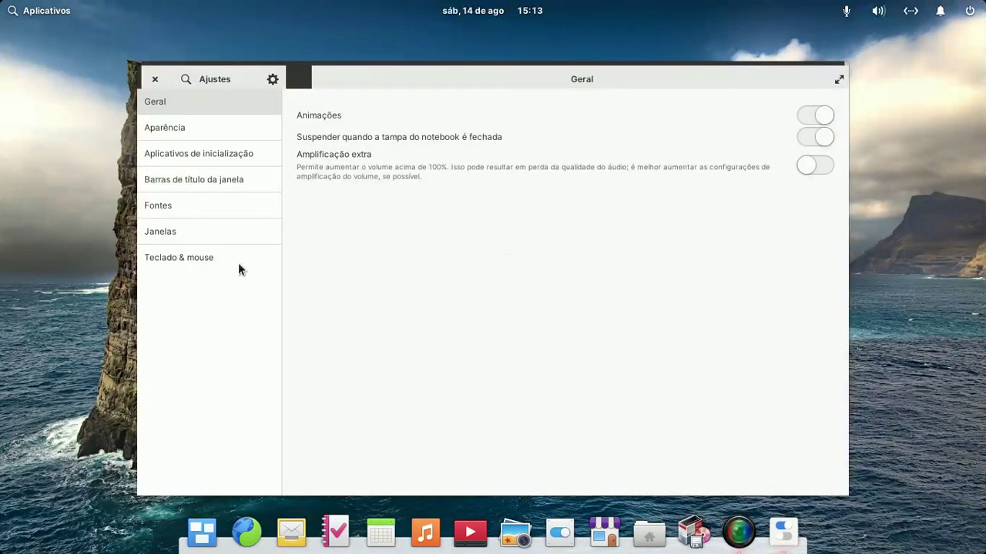
{"action": "left_click", "coordinate": [193, 154]}
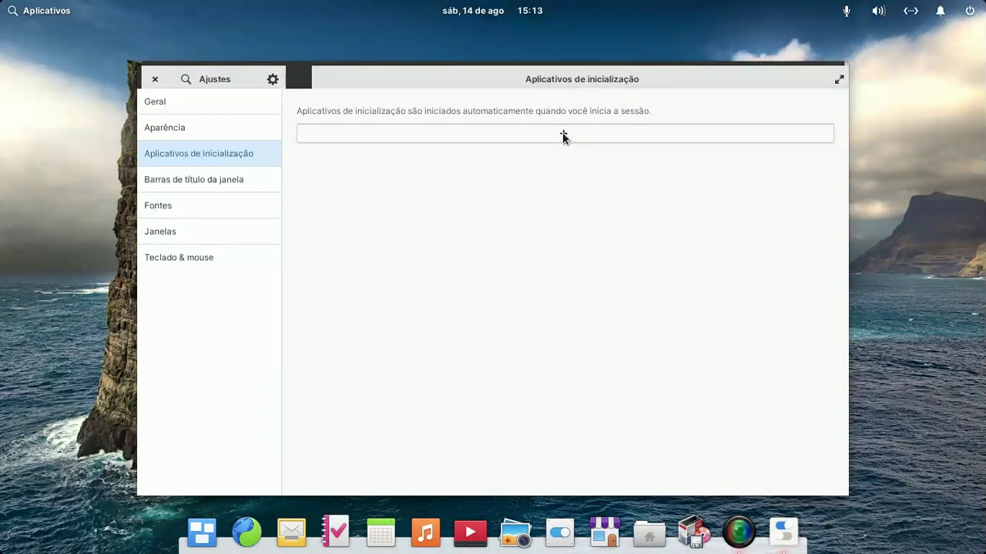
{"action": "left_click", "coordinate": [156, 80]}
Step: Switch the applications launcher to category view, look through the categories from Acessórios to Outros, and close the launcher
{"action": "left_click", "coordinate": [47, 12]}
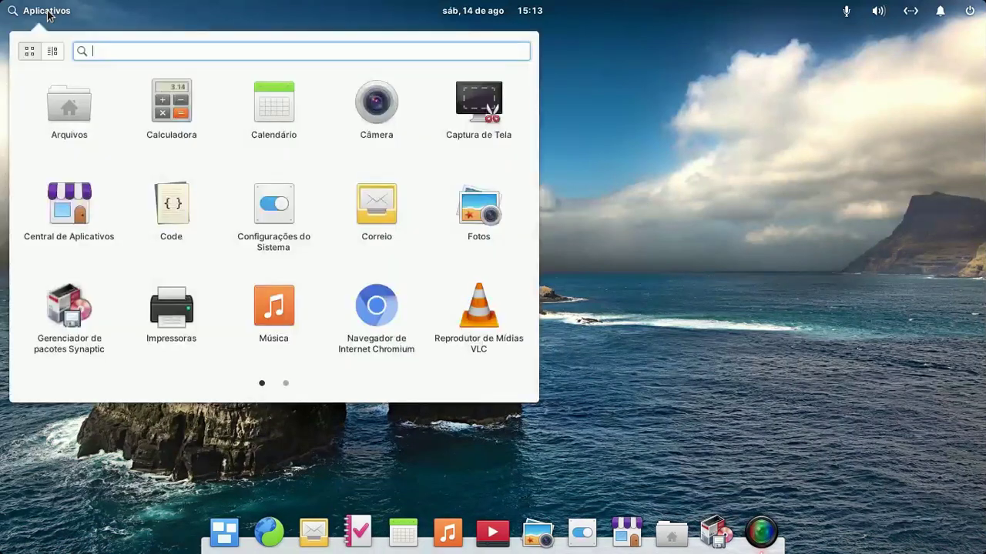
{"action": "left_click", "coordinate": [53, 54]}
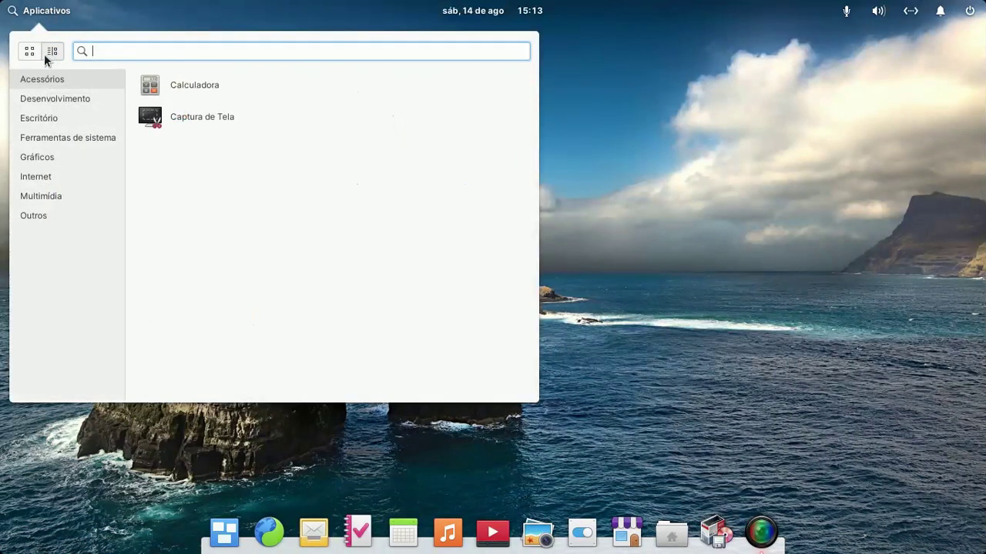
{"action": "left_click", "coordinate": [84, 98]}
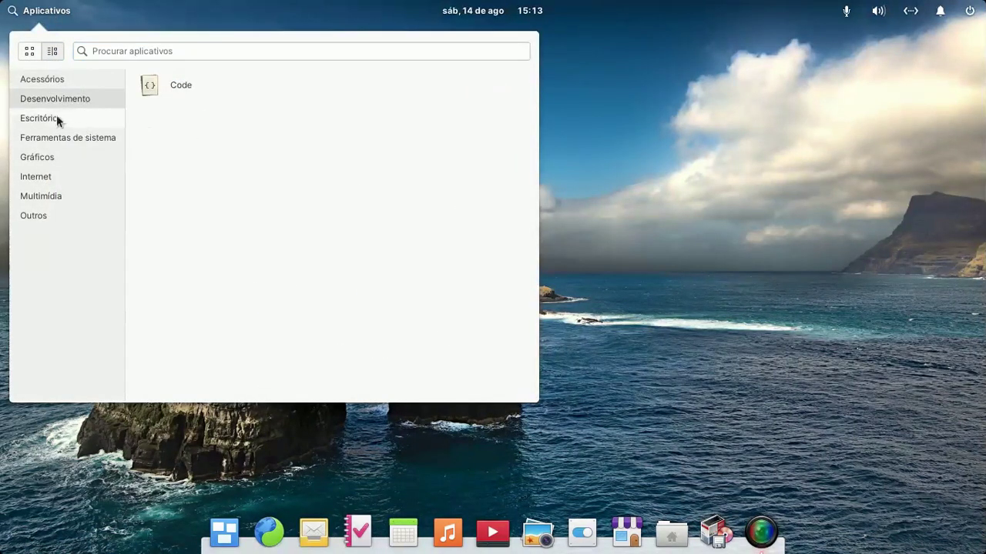
{"action": "left_click", "coordinate": [58, 119]}
{"action": "left_click", "coordinate": [62, 136]}
{"action": "left_click", "coordinate": [45, 157]}
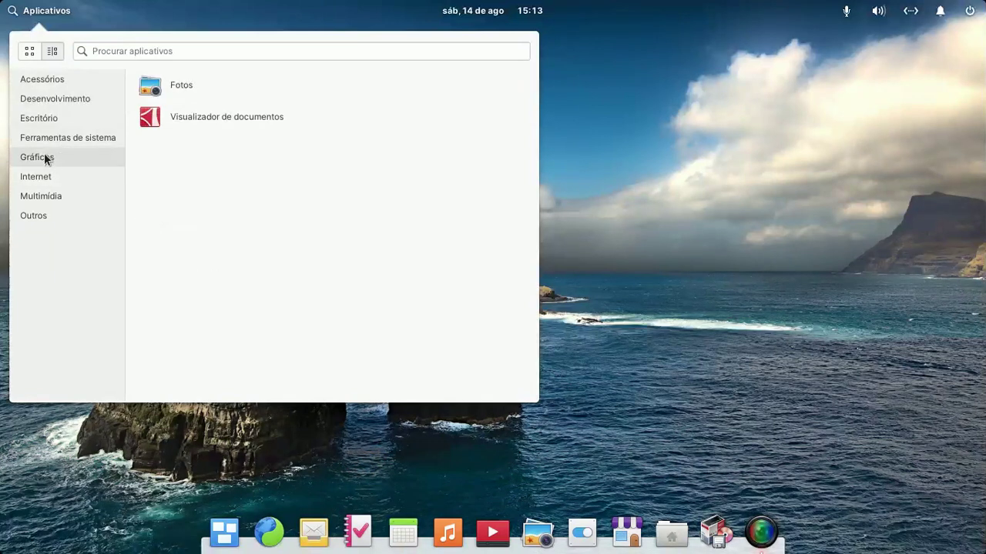
{"action": "left_click", "coordinate": [54, 176]}
{"action": "left_click", "coordinate": [57, 198]}
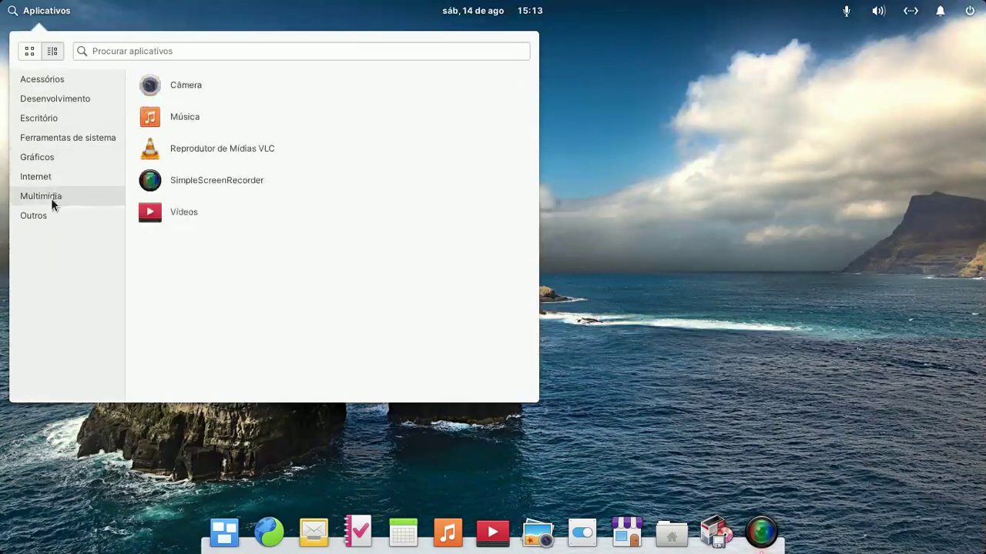
{"action": "left_click", "coordinate": [50, 215]}
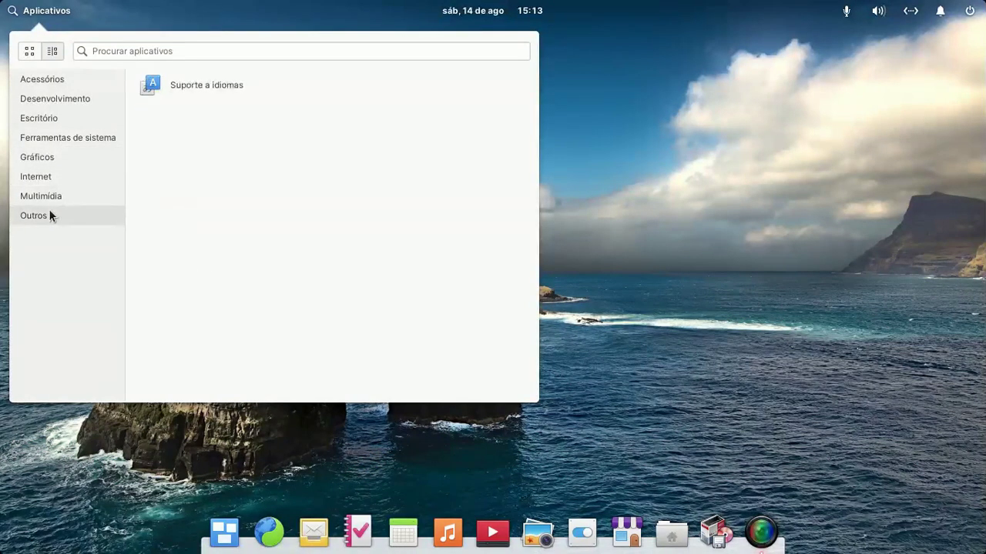
{"action": "left_click", "coordinate": [42, 82]}
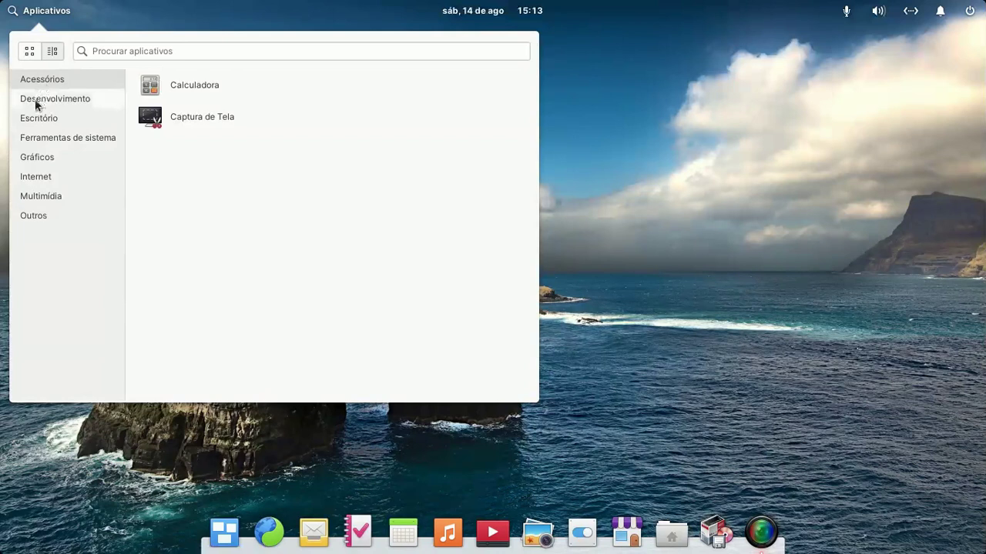
{"action": "left_click", "coordinate": [36, 100]}
{"action": "left_click", "coordinate": [46, 117]}
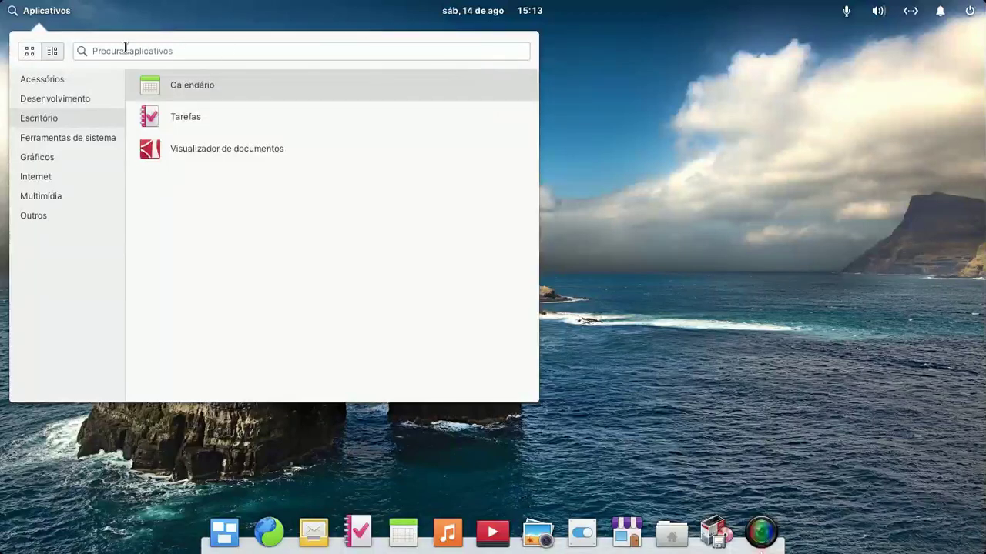
{"action": "left_click", "coordinate": [43, 16]}
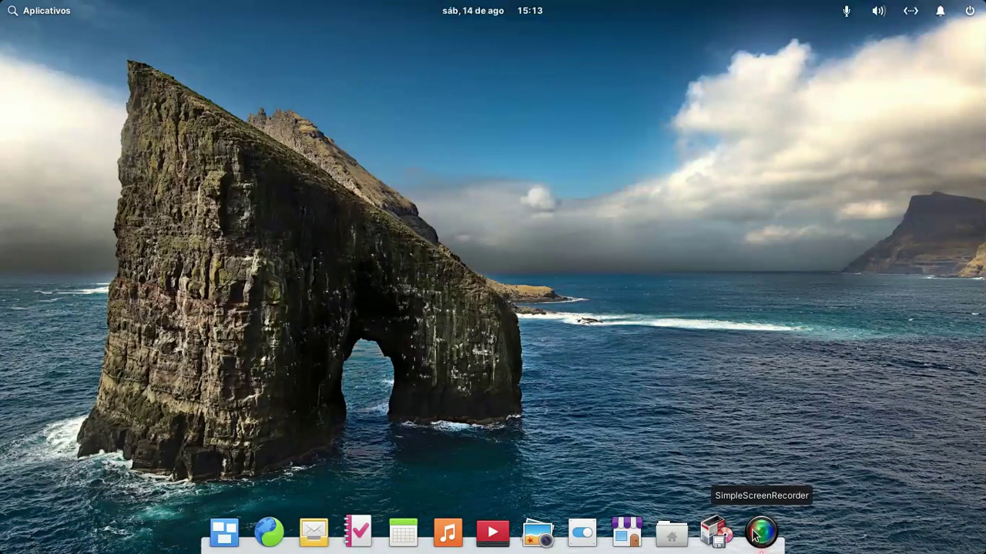
Step: Open the wallpaper settings from the desktop and look through the available wallpapers
{"action": "right_click", "coordinate": [542, 181]}
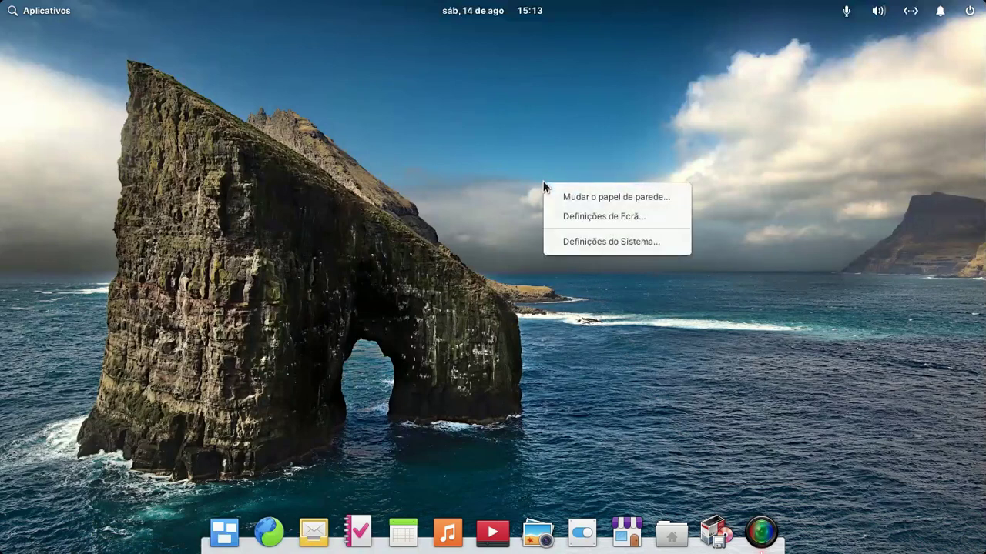
{"action": "left_click", "coordinate": [616, 200]}
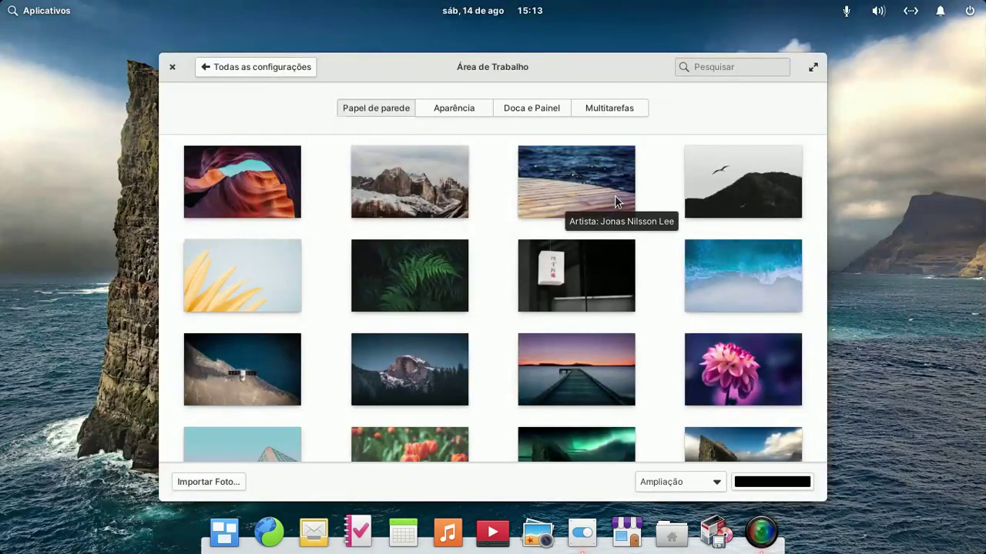
{"action": "scroll", "coordinate": [671, 260], "scroll_direction": "down", "scroll_amount": 5}
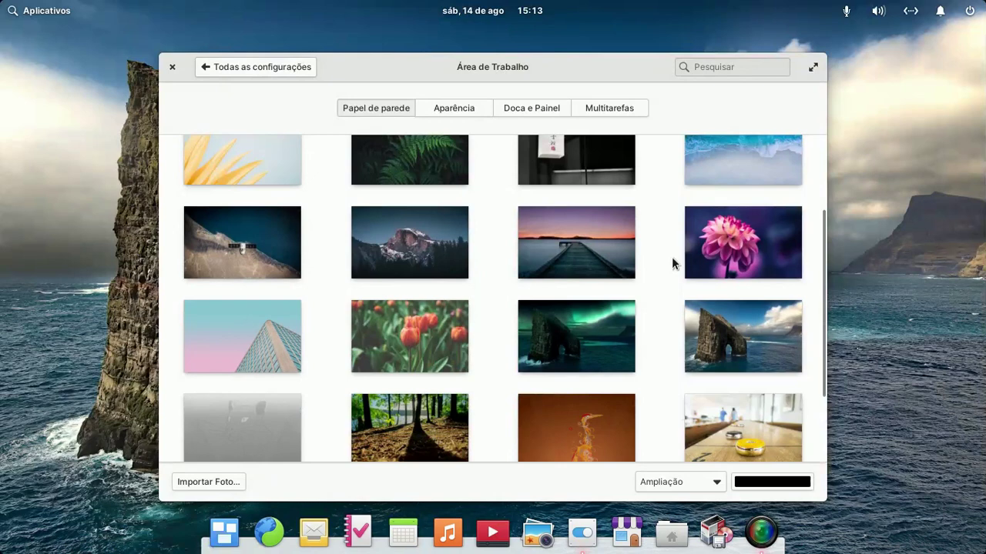
{"action": "scroll", "coordinate": [672, 261], "scroll_direction": "up", "scroll_amount": 5}
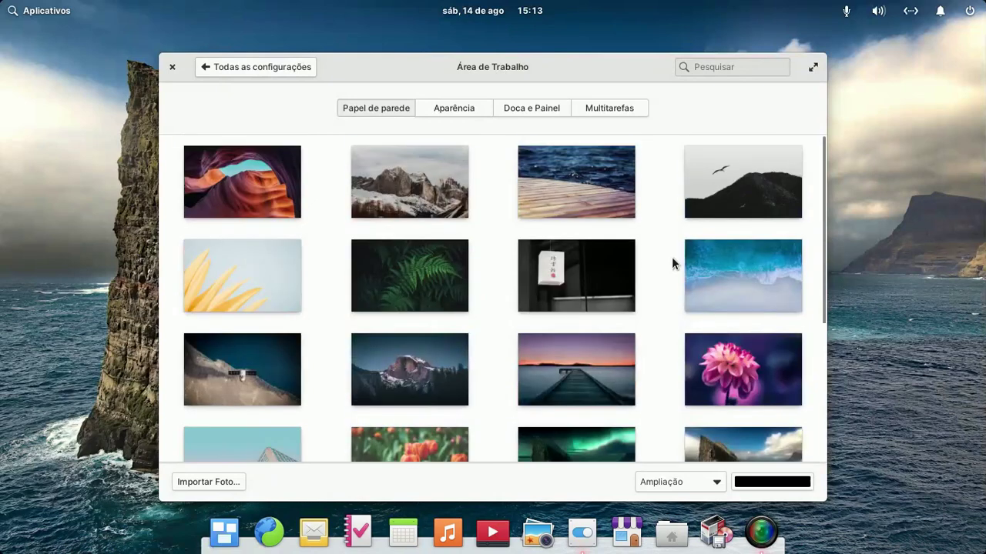
Step: Review the appearance, dock and panel, and multitasking settings of the desktop, and return to the wallpapers
{"action": "left_click", "coordinate": [462, 108]}
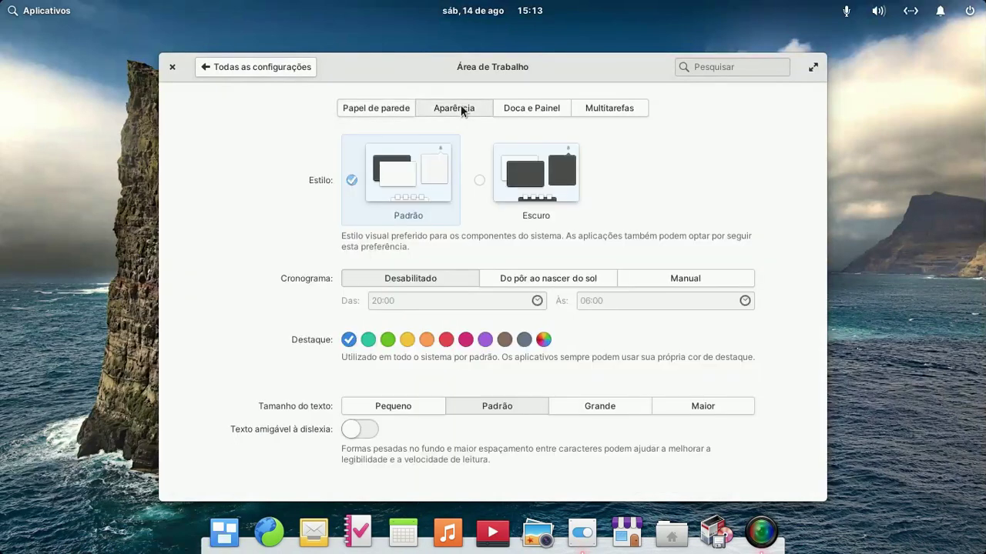
{"action": "left_click", "coordinate": [537, 113]}
{"action": "left_click", "coordinate": [593, 107]}
{"action": "left_click", "coordinate": [542, 104]}
{"action": "left_click", "coordinate": [437, 113]}
{"action": "left_click", "coordinate": [383, 106]}
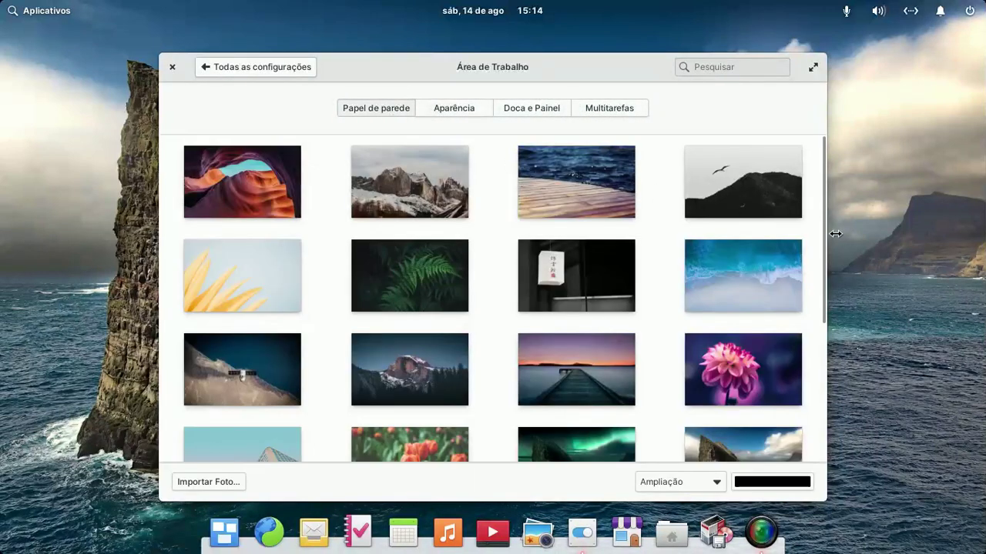
Step: Browse the wallpaper collection again and hide the desktop settings window
{"action": "scroll", "coordinate": [808, 341], "scroll_direction": "down", "scroll_amount": 3}
{"action": "scroll", "coordinate": [808, 341], "scroll_direction": "down", "scroll_amount": 3}
{"action": "left_click_drag", "start_coordinate": [820, 416], "coordinate": [818, 138]}
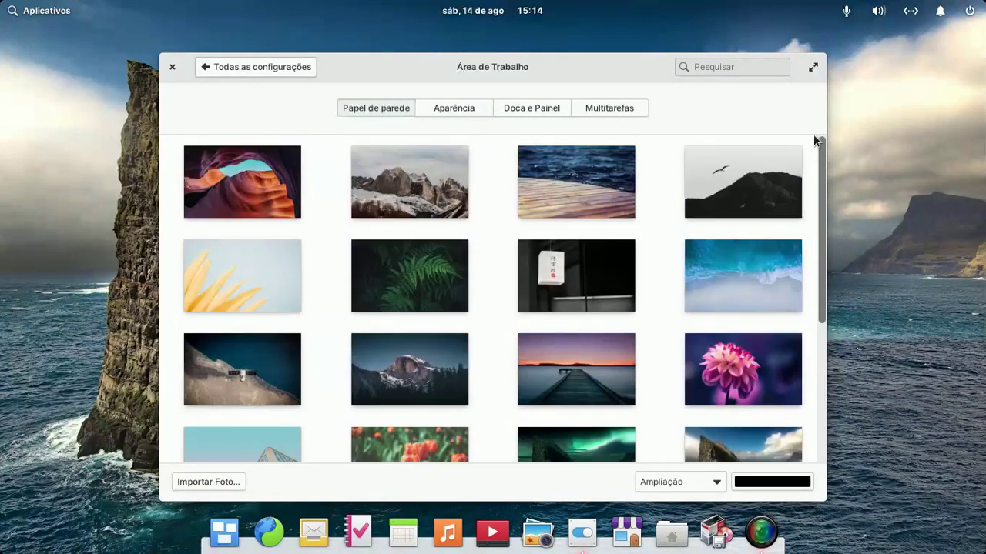
{"action": "right_click", "coordinate": [332, 71]}
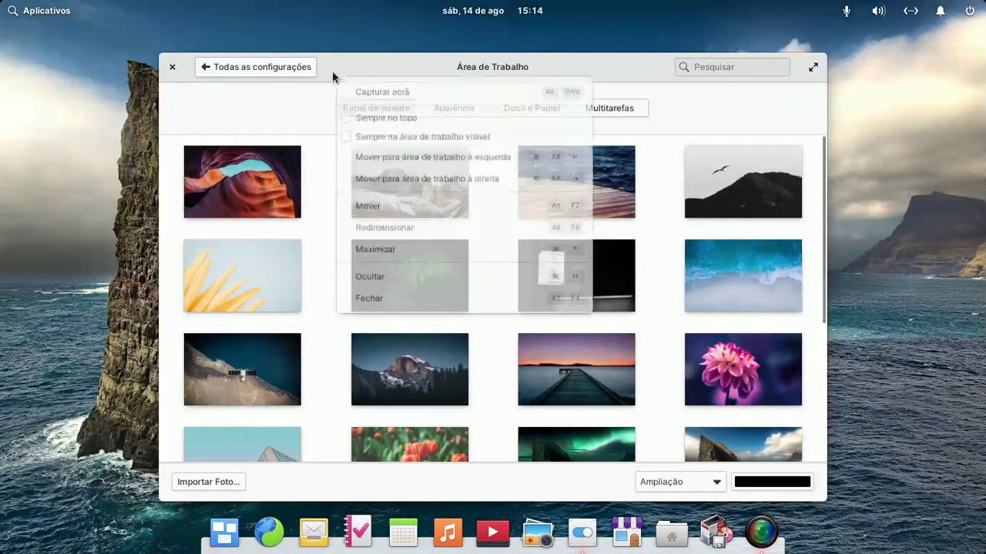
{"action": "left_click", "coordinate": [420, 277]}
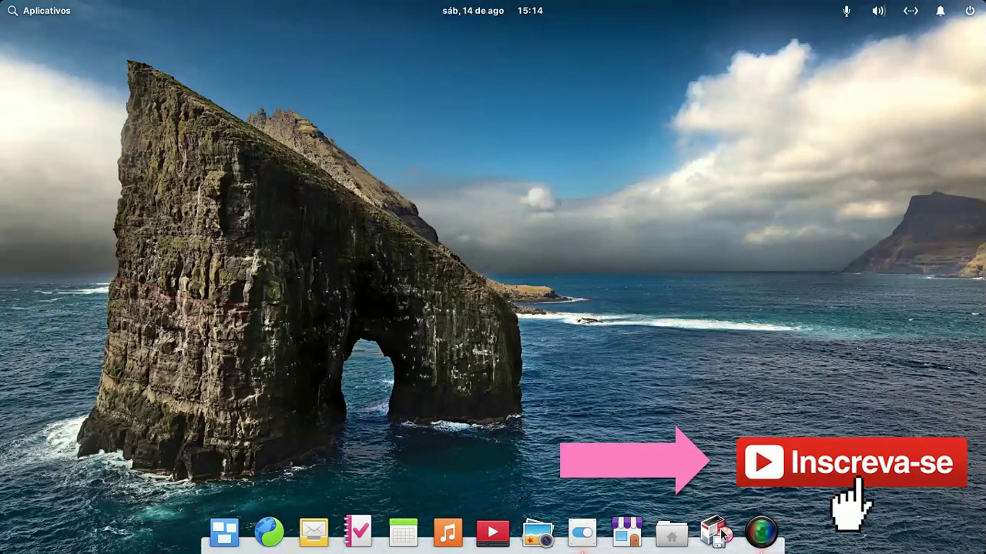
Step: Open the home folder in the file manager
{"action": "left_click", "coordinate": [671, 530]}
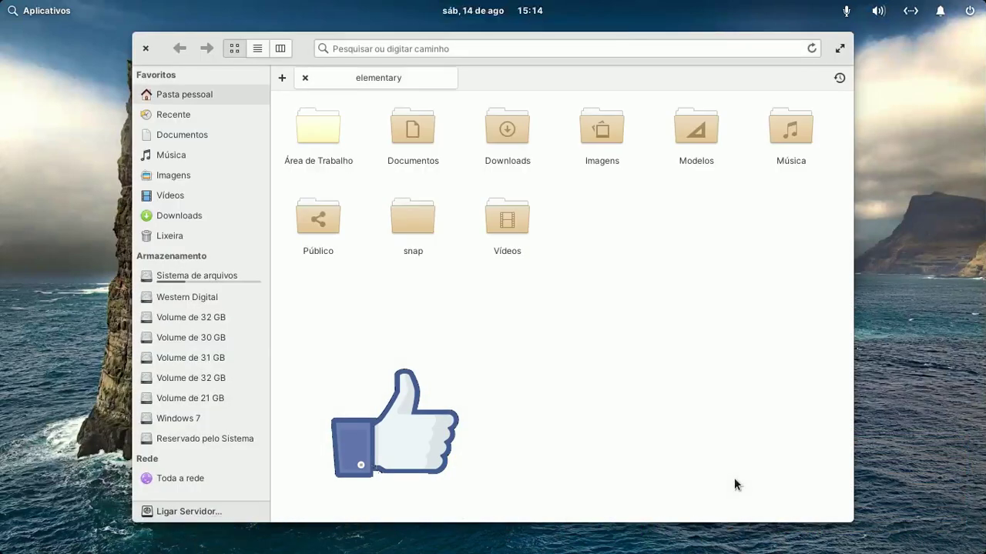
Step: Hide the file manager window and show the GRUB customizer notes for Ubuntu in the text editor
{"action": "mouse_move", "coordinate": [765, 543]}
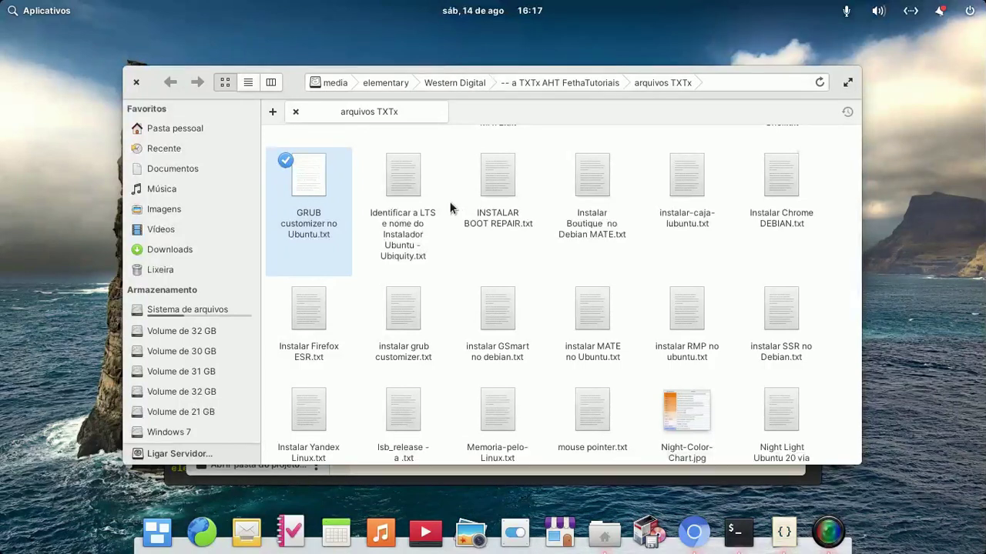
{"action": "right_click", "coordinate": [150, 85]}
{"action": "left_click", "coordinate": [230, 287]}
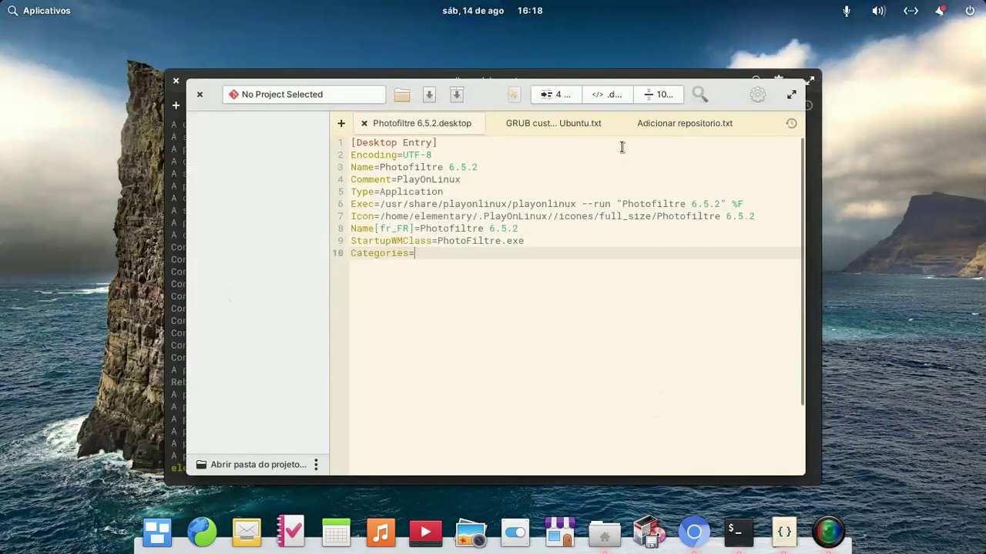
{"action": "left_click", "coordinate": [583, 123]}
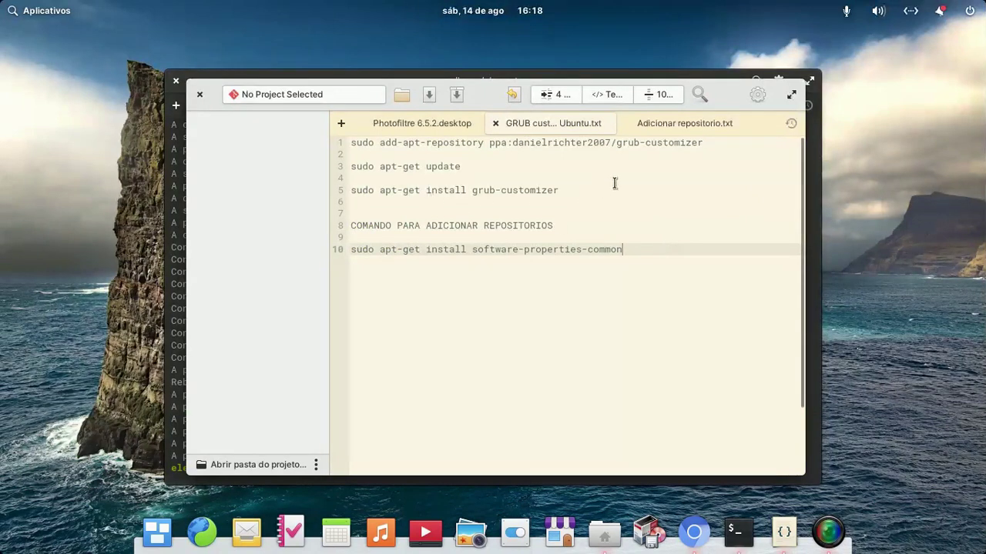
Step: Highlight the command that adds the grub-customizer repository, and highlight "sudo apt-get install software-properties-common" in the notes
{"action": "left_click_drag", "start_coordinate": [351, 145], "coordinate": [708, 147]}
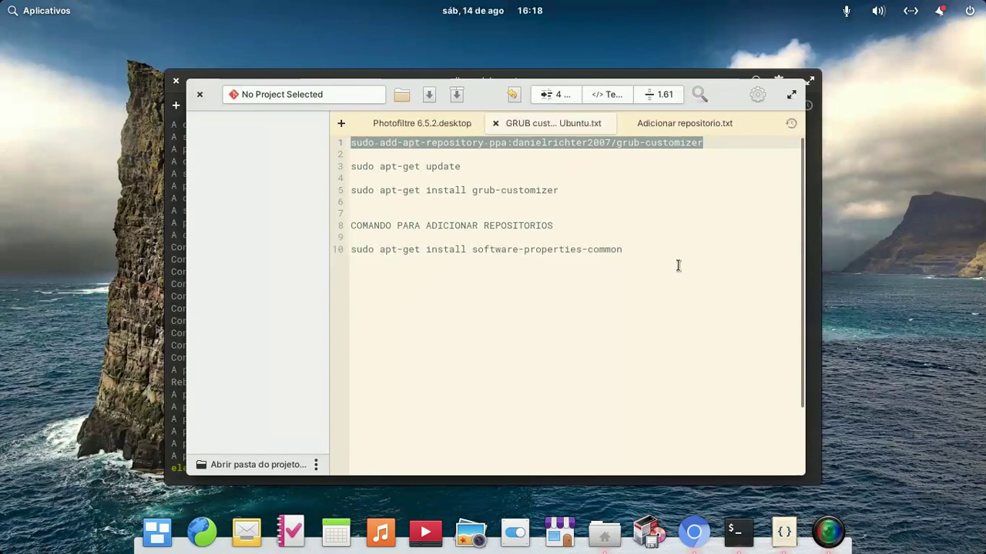
{"action": "left_click", "coordinate": [390, 144]}
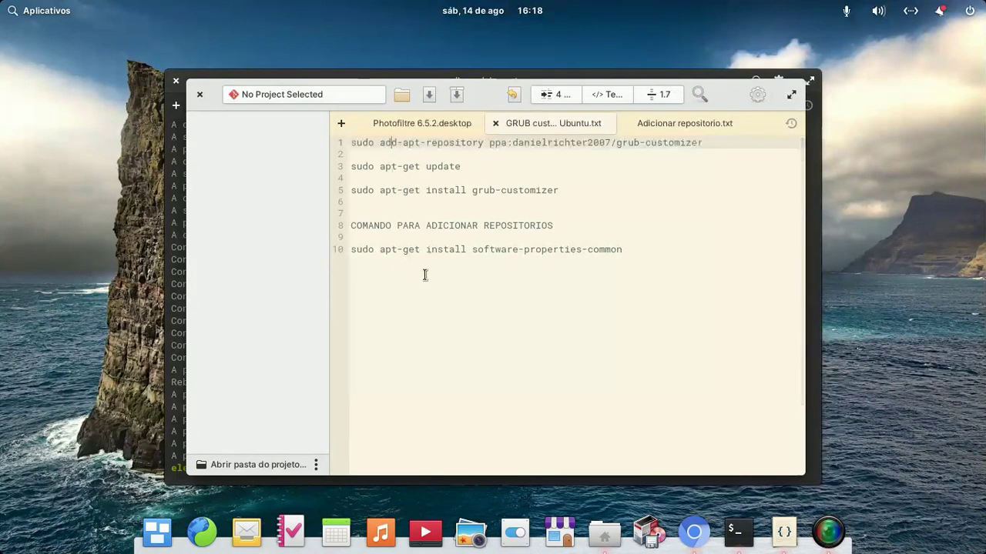
{"action": "left_click_drag", "start_coordinate": [351, 249], "coordinate": [441, 250]}
{"action": "left_click_drag", "start_coordinate": [481, 250], "coordinate": [626, 248]}
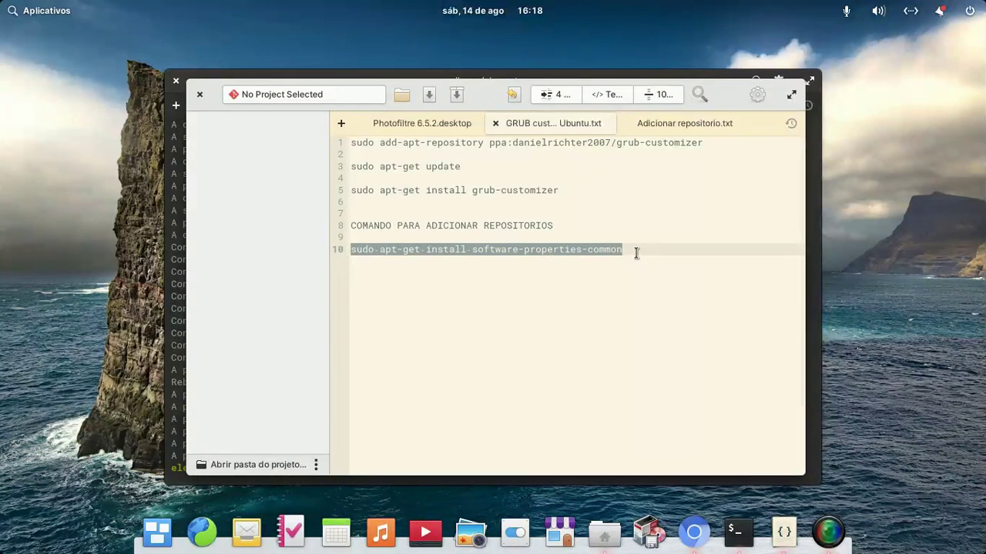
Step: Browse the application launcher by category and start Grub Customizer from Ferramentas de sistema, cancelling its authentication request
{"action": "left_click", "coordinate": [44, 11]}
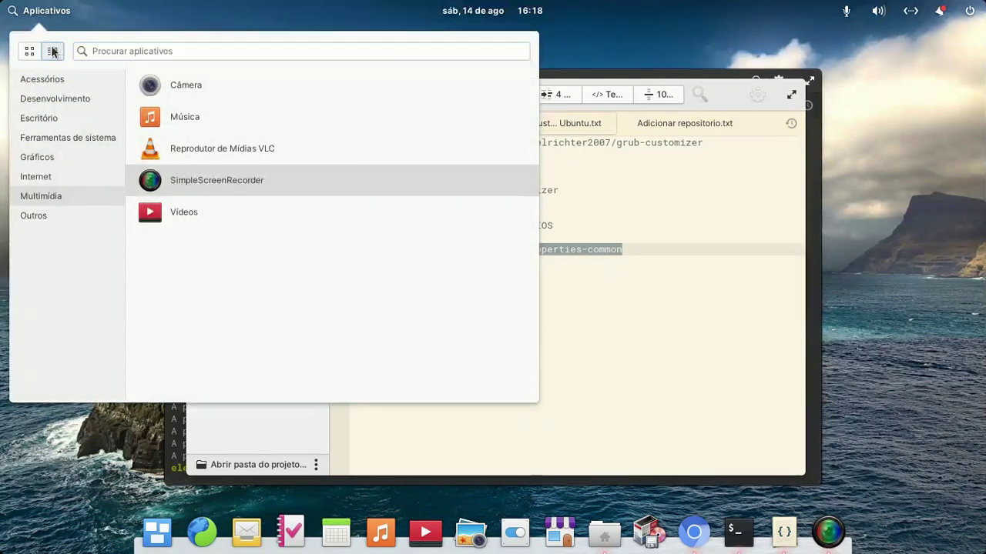
{"action": "left_click", "coordinate": [29, 51]}
{"action": "left_click", "coordinate": [53, 55]}
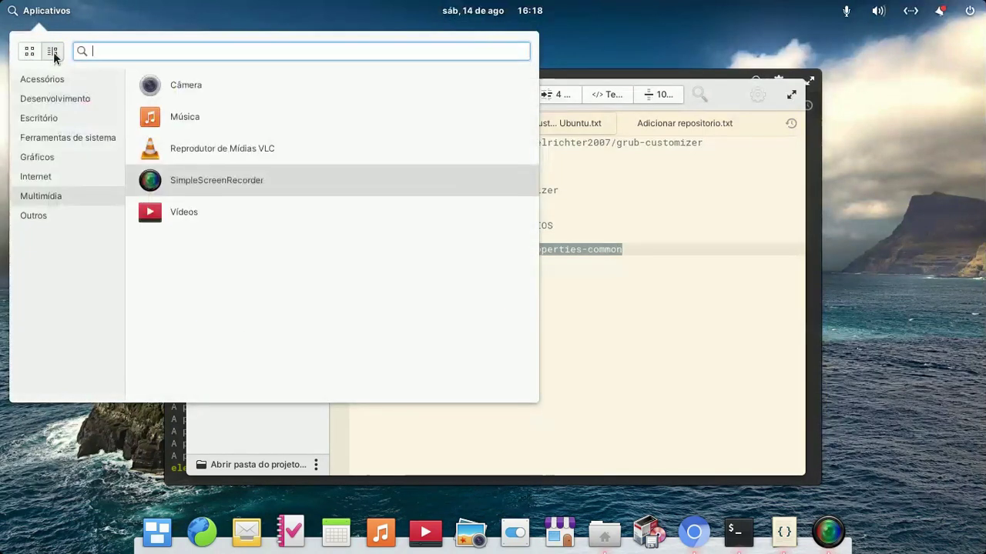
{"action": "left_click", "coordinate": [60, 214]}
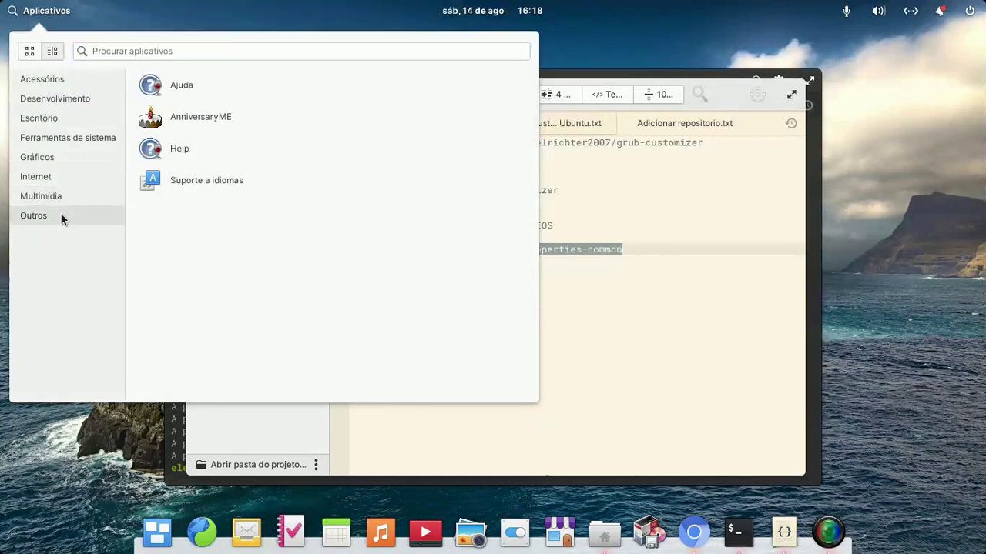
{"action": "left_click", "coordinate": [54, 196]}
{"action": "left_click", "coordinate": [45, 178]}
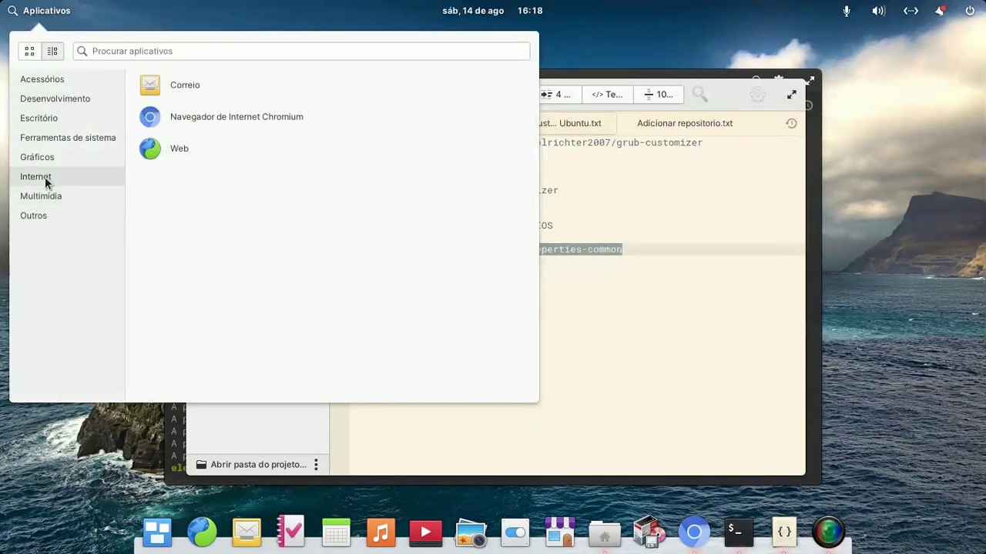
{"action": "left_click", "coordinate": [40, 157]}
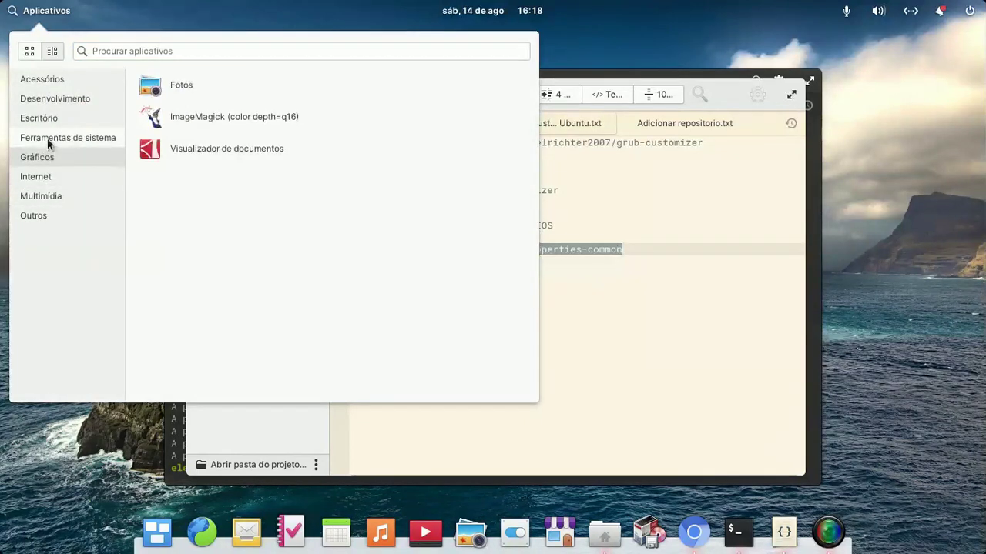
{"action": "left_click", "coordinate": [48, 143]}
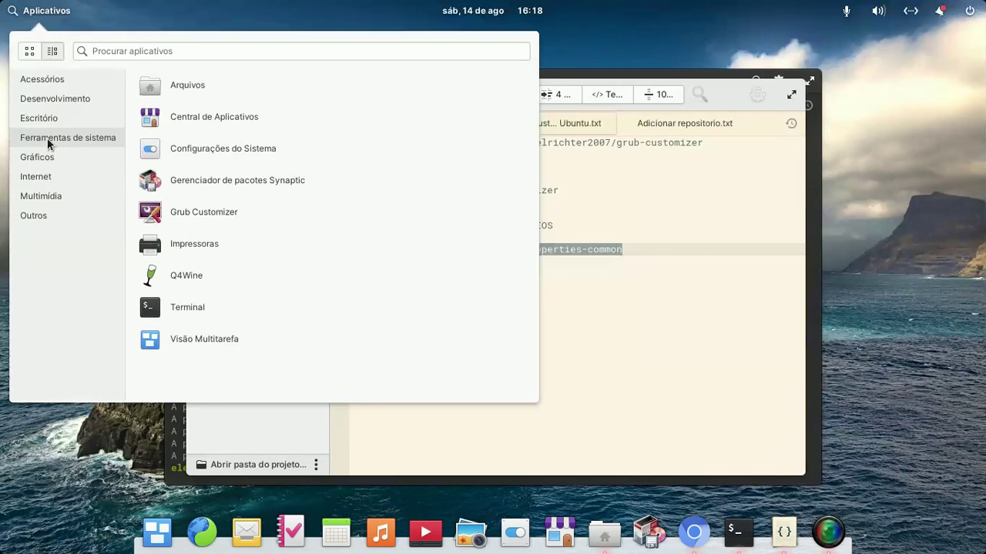
{"action": "left_click", "coordinate": [204, 210]}
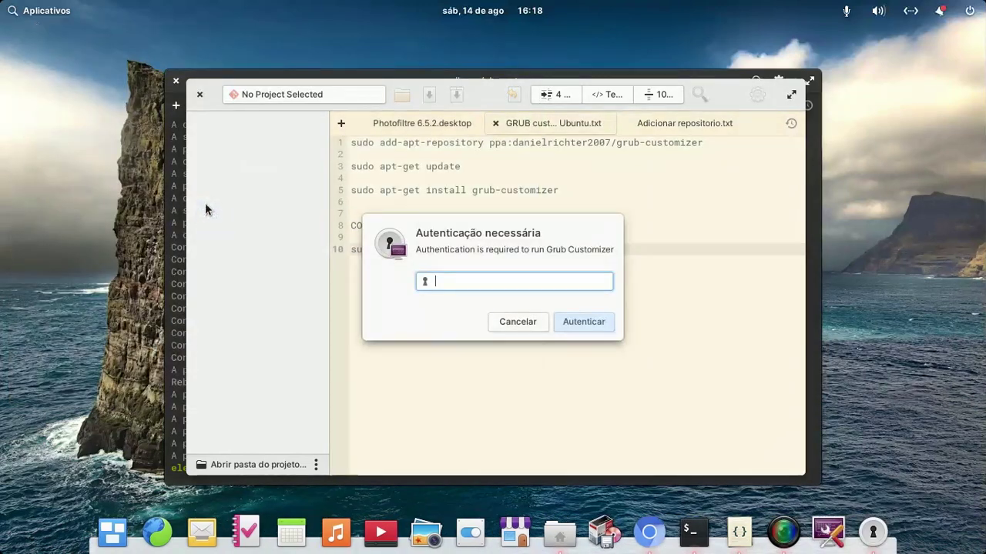
{"action": "left_click", "coordinate": [522, 324]}
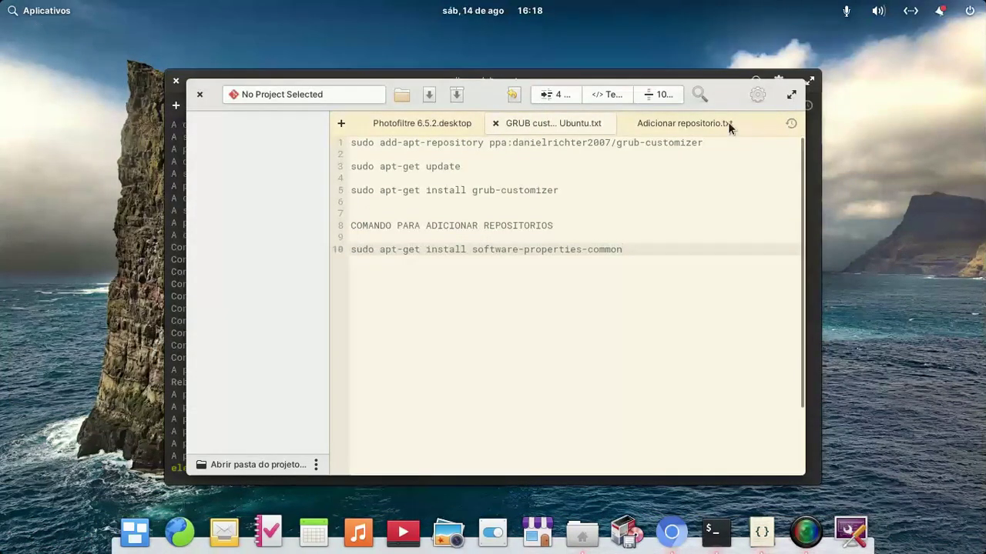
Step: Close the text editor and highlight the add-apt-repository error and the software-properties-common install command at the start of the terminal output
{"action": "left_click", "coordinate": [199, 94]}
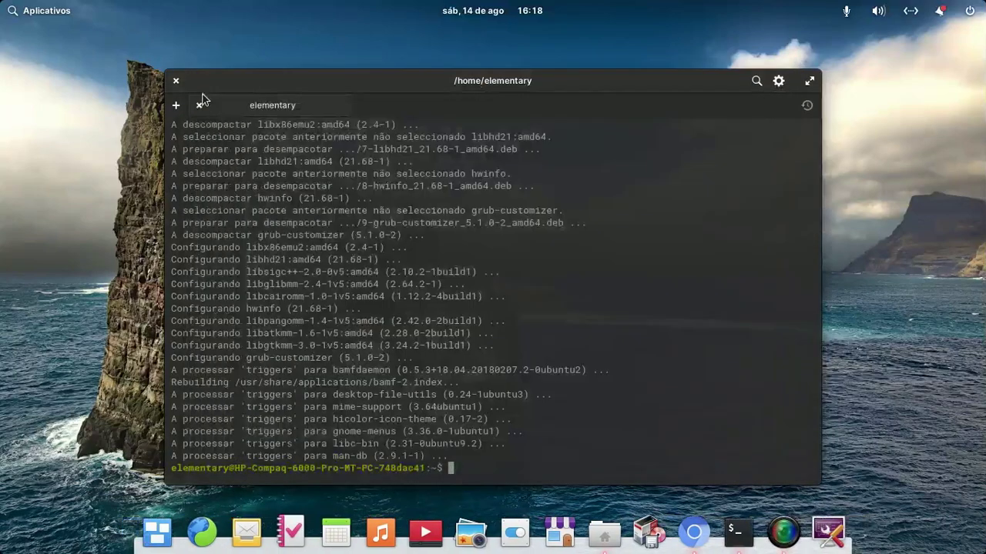
{"action": "scroll", "coordinate": [758, 331], "scroll_direction": "up", "scroll_amount": 20}
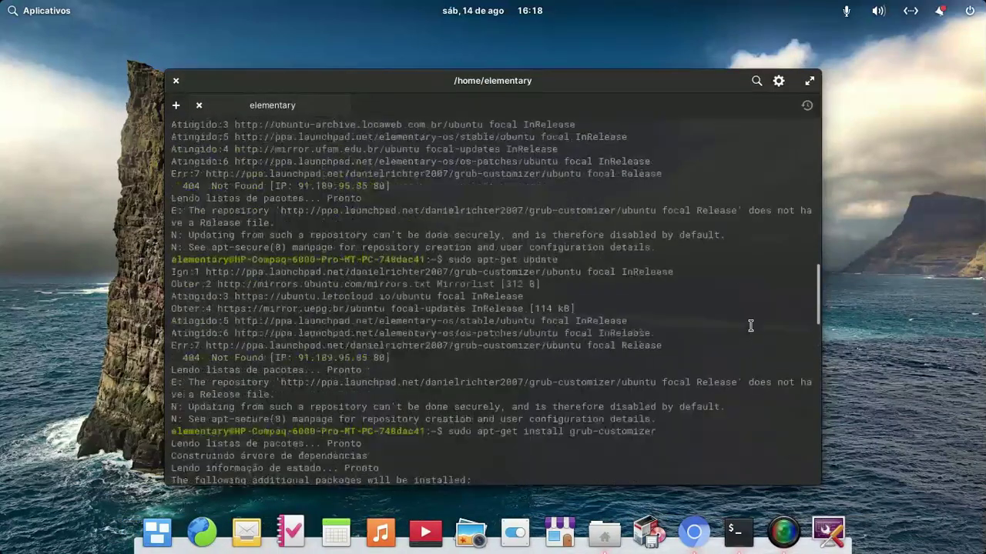
{"action": "scroll", "coordinate": [751, 326], "scroll_direction": "up", "scroll_amount": 7}
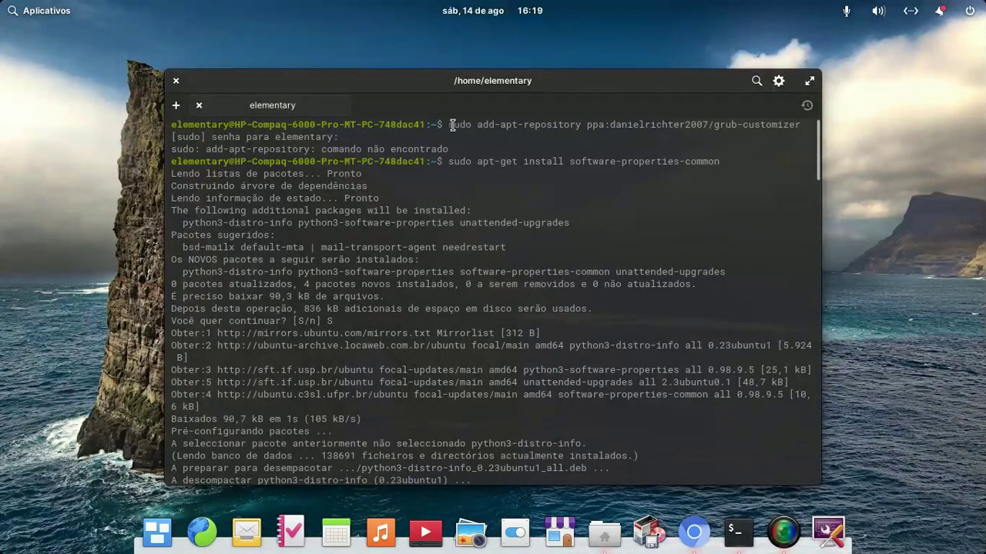
{"action": "left_click_drag", "start_coordinate": [451, 145], "coordinate": [207, 138]}
{"action": "left_click", "coordinate": [172, 154]}
{"action": "left_click_drag", "start_coordinate": [733, 158], "coordinate": [441, 161]}
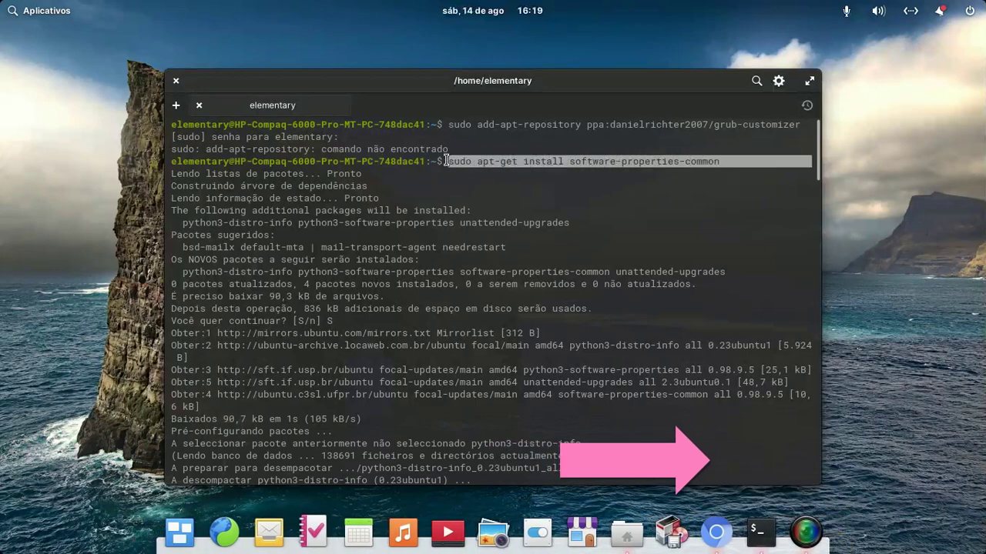
Step: Review the remaining terminal output on adding the repository, updating and installing grub-customizer, and close the terminal
{"action": "scroll", "coordinate": [619, 199], "scroll_direction": "down", "scroll_amount": 5}
{"action": "scroll", "coordinate": [619, 198], "scroll_direction": "down", "scroll_amount": 10}
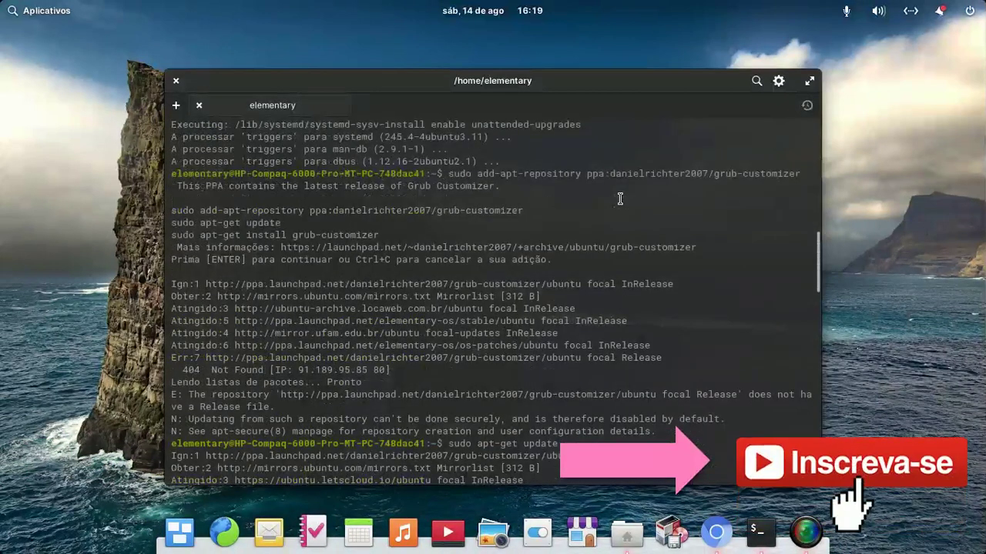
{"action": "scroll", "coordinate": [528, 240], "scroll_direction": "down", "scroll_amount": 9}
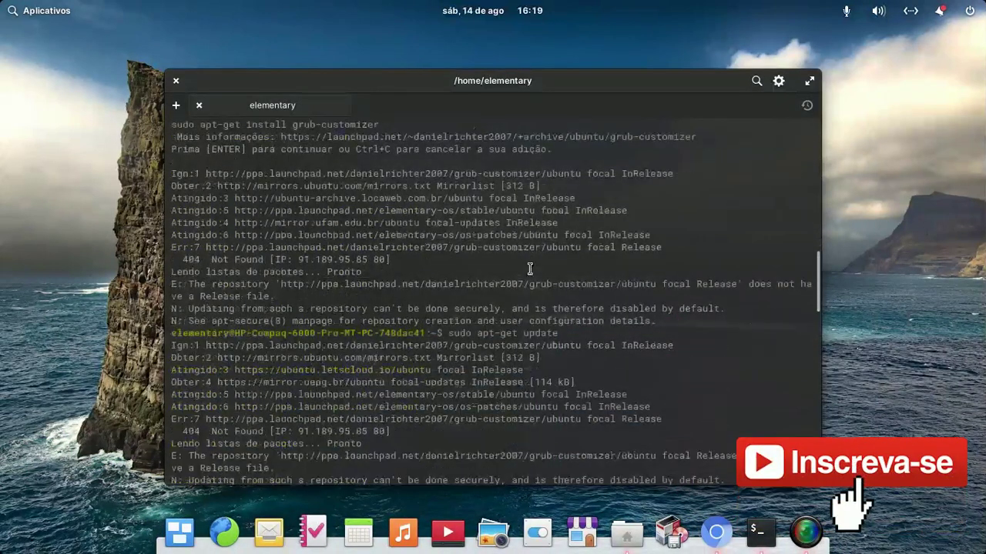
{"action": "scroll", "coordinate": [528, 273], "scroll_direction": "down", "scroll_amount": 7}
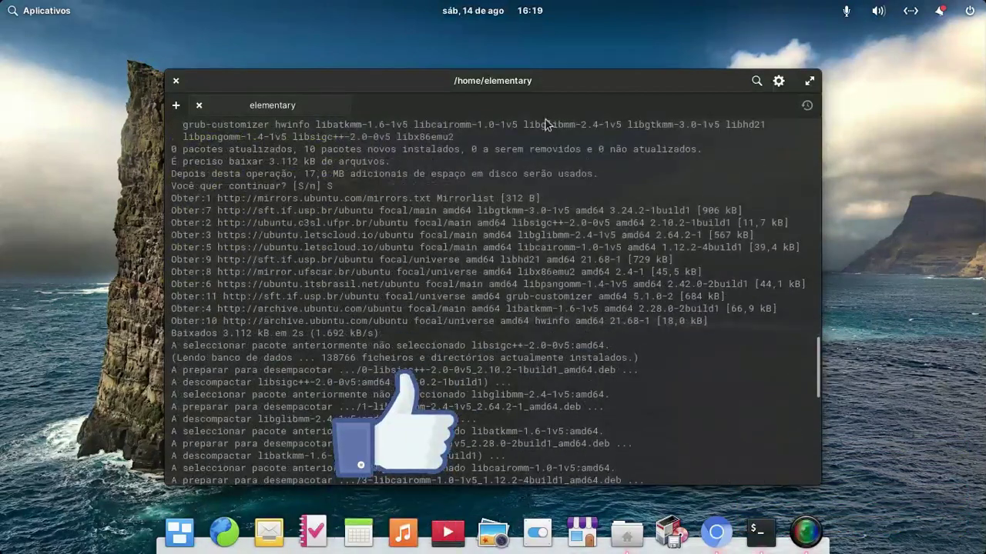
{"action": "left_click", "coordinate": [176, 83]}
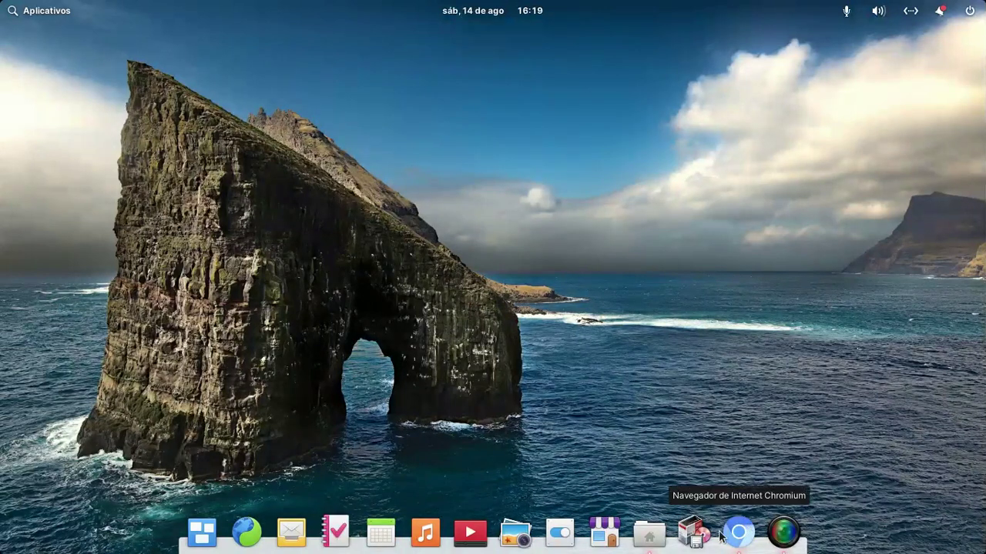
Step: Launch Synaptic with the account password, enable "Mostrar este diálogo ao iniciar" and close the quick introduction
{"action": "left_click", "coordinate": [695, 536]}
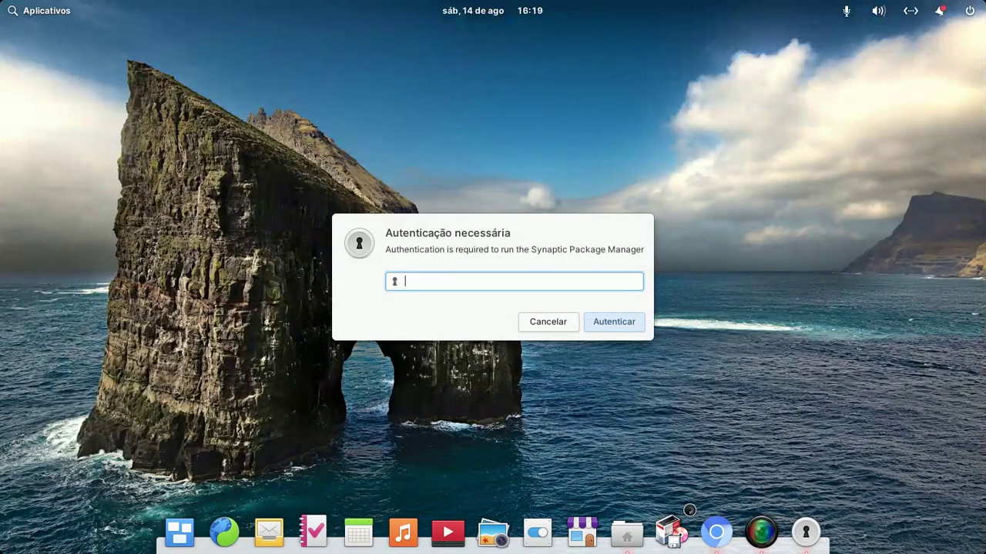
{"action": "type", "text": "*"}
{"action": "left_click", "coordinate": [613, 323]}
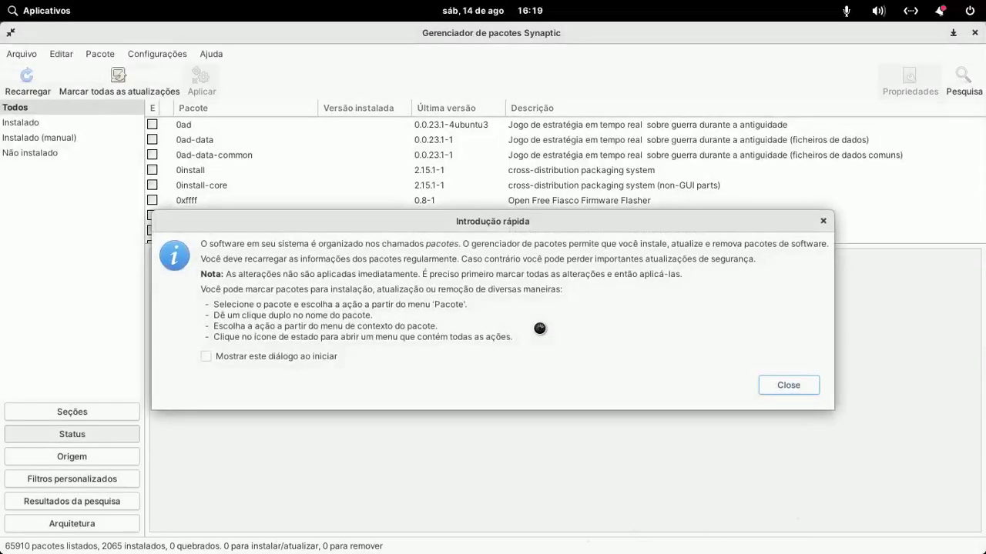
{"action": "left_click", "coordinate": [209, 357]}
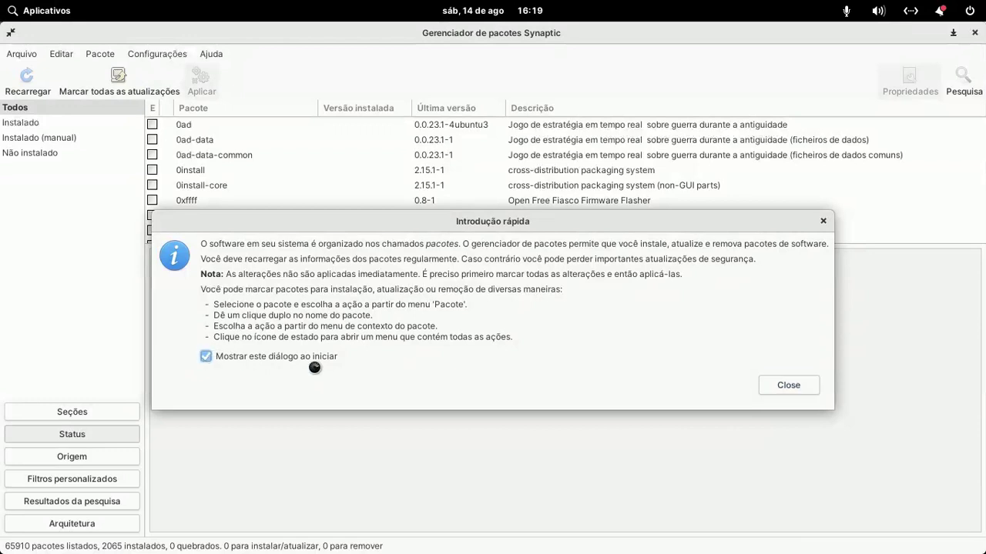
{"action": "left_click", "coordinate": [774, 388]}
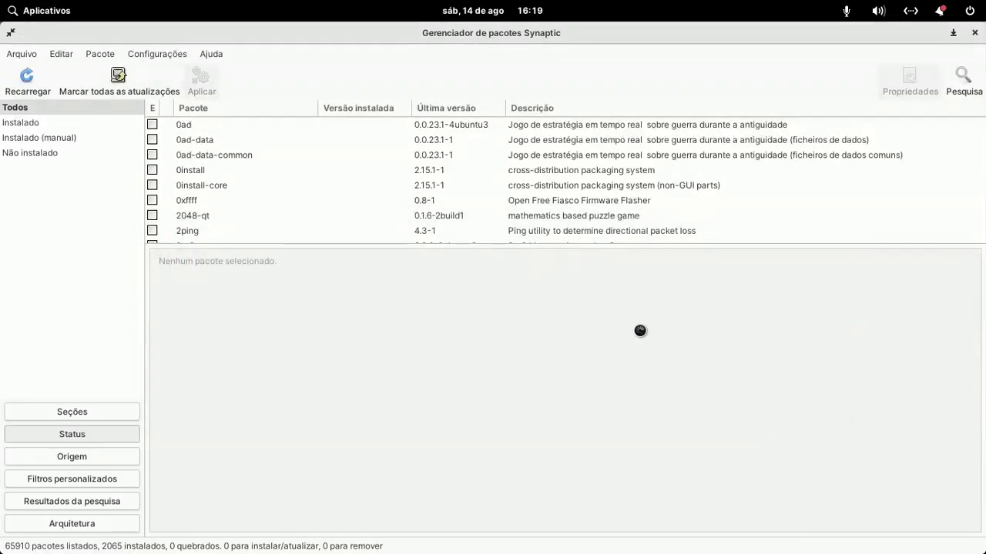
Step: Search the packages for "wine" by description and name, look through the results and close Synaptic
{"action": "left_click", "coordinate": [964, 78]}
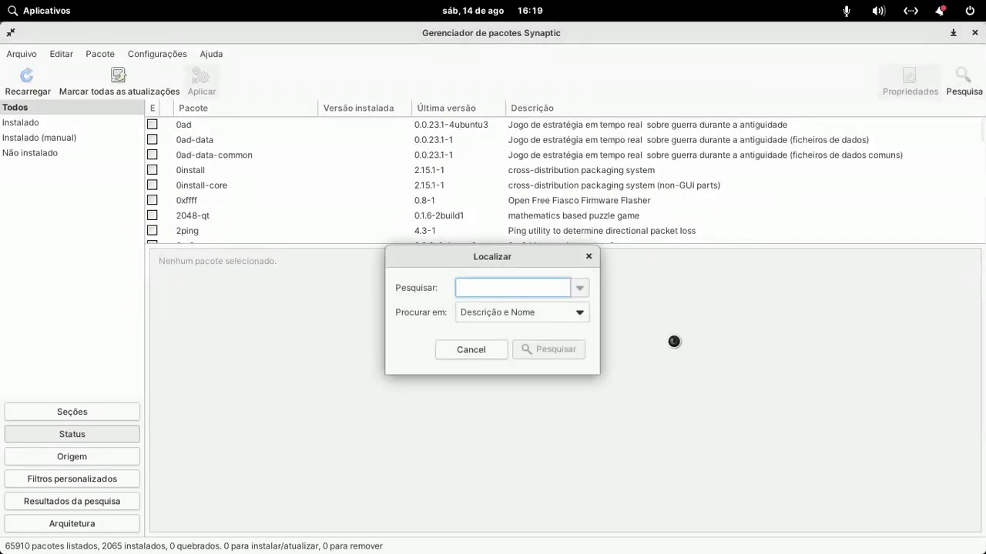
{"action": "type", "text": "wine"}
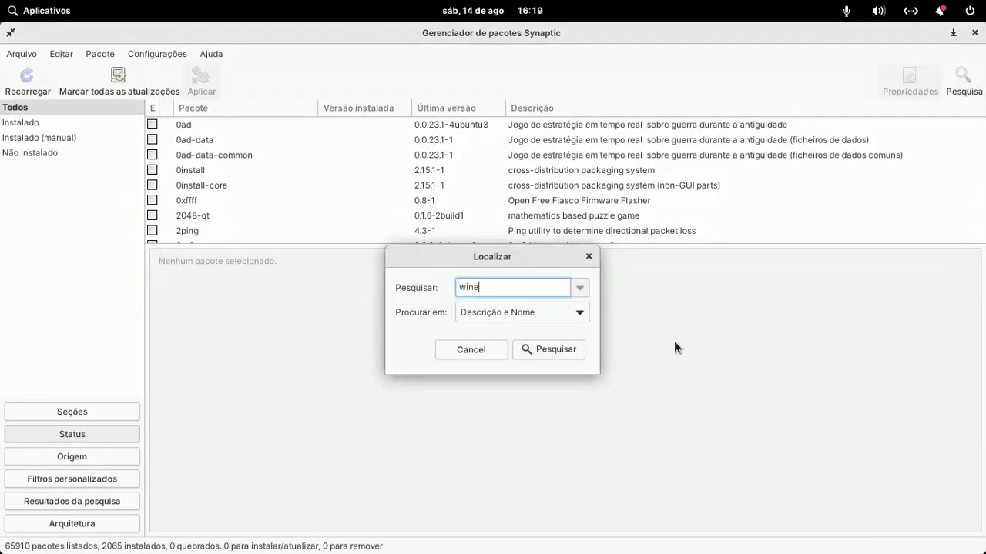
{"action": "left_click", "coordinate": [566, 349]}
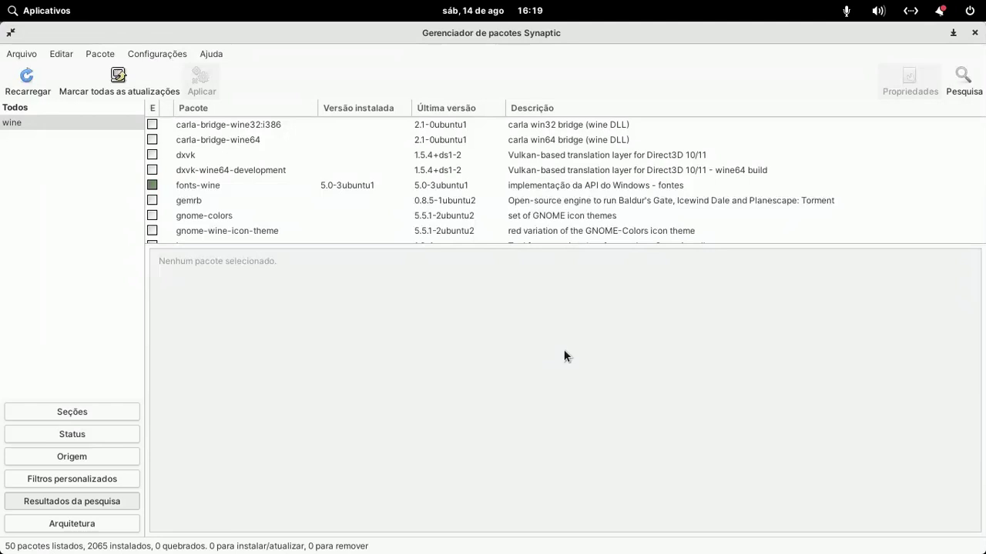
{"action": "scroll", "coordinate": [237, 166], "scroll_direction": "down", "scroll_amount": 4}
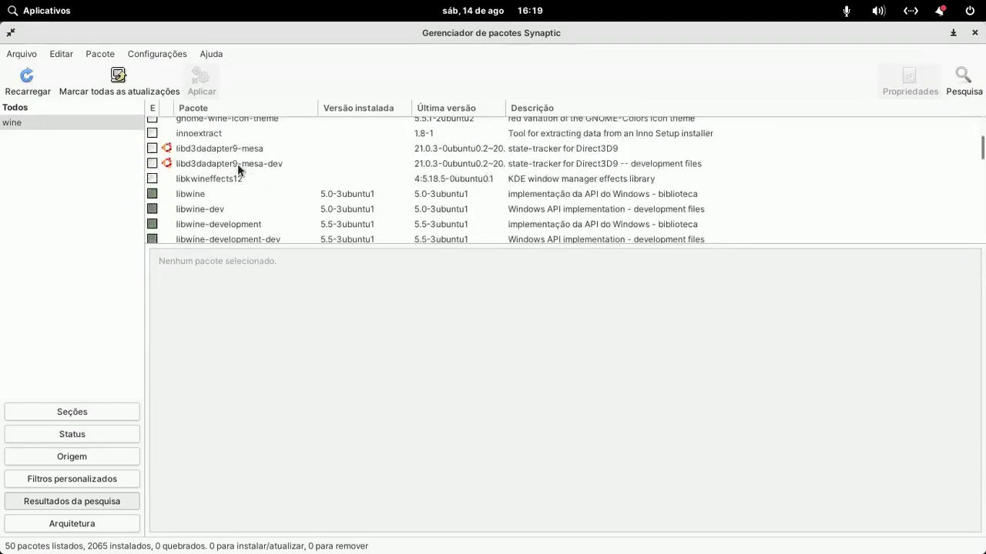
{"action": "scroll", "coordinate": [208, 185], "scroll_direction": "down", "scroll_amount": 4}
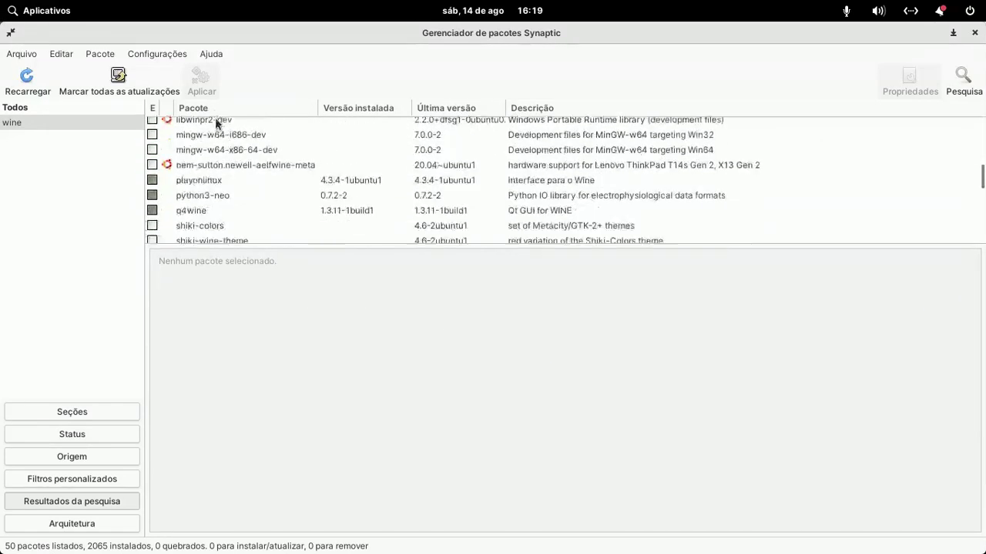
{"action": "scroll", "coordinate": [193, 164], "scroll_direction": "down", "scroll_amount": 7}
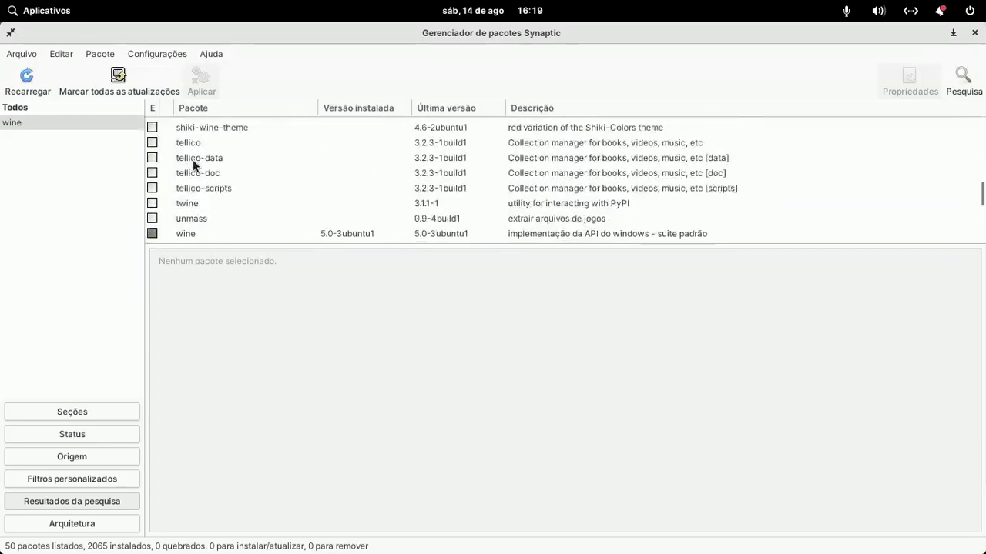
{"action": "scroll", "coordinate": [194, 164], "scroll_direction": "down", "scroll_amount": 1}
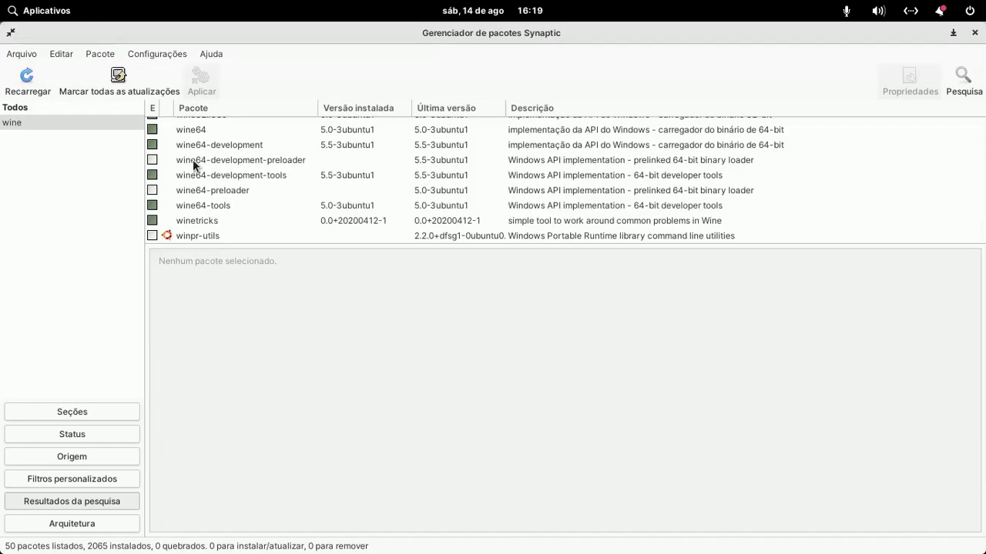
{"action": "left_click", "coordinate": [974, 33]}
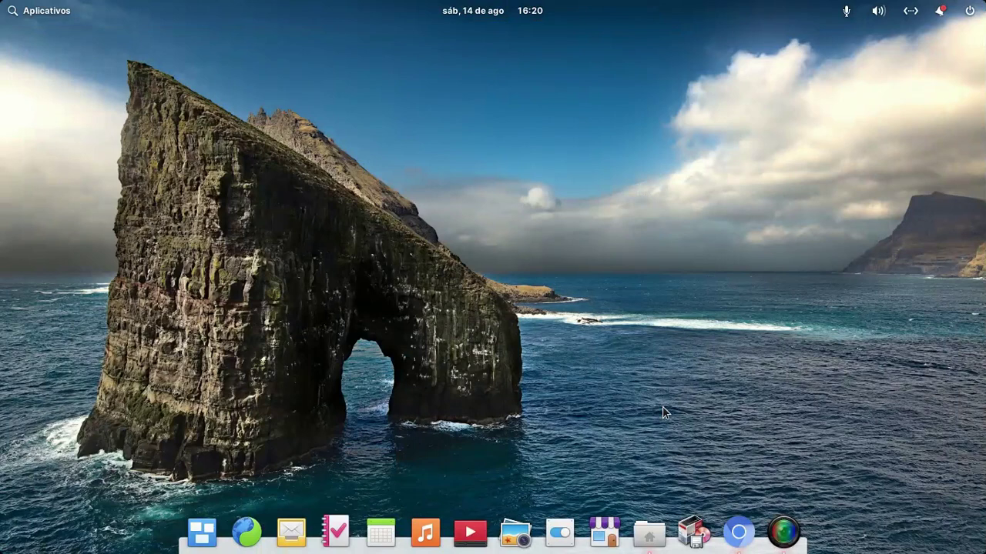
Step: Launch PlayOnLinux from the Acessórios applications, run the Alarme program and close its window
{"action": "left_click", "coordinate": [54, 11]}
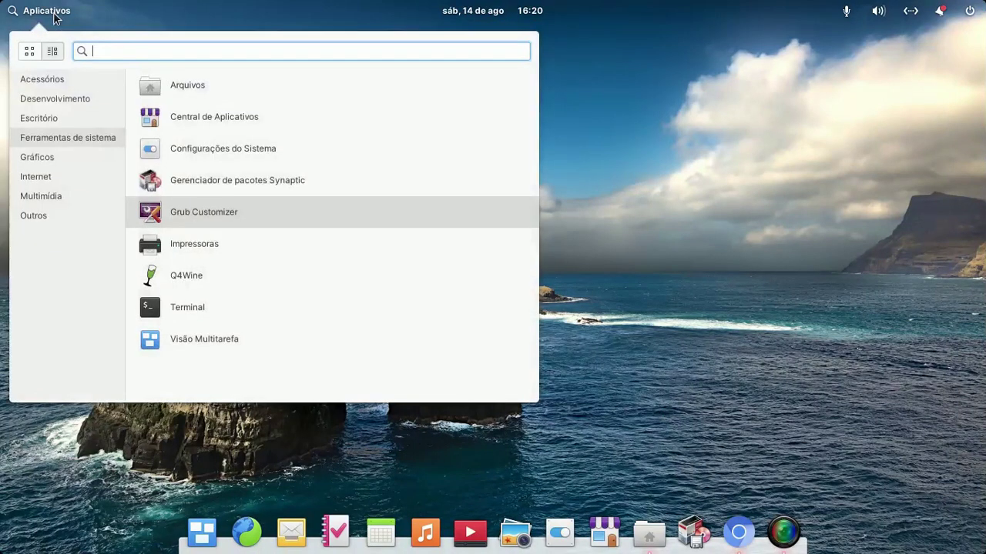
{"action": "left_click", "coordinate": [44, 86]}
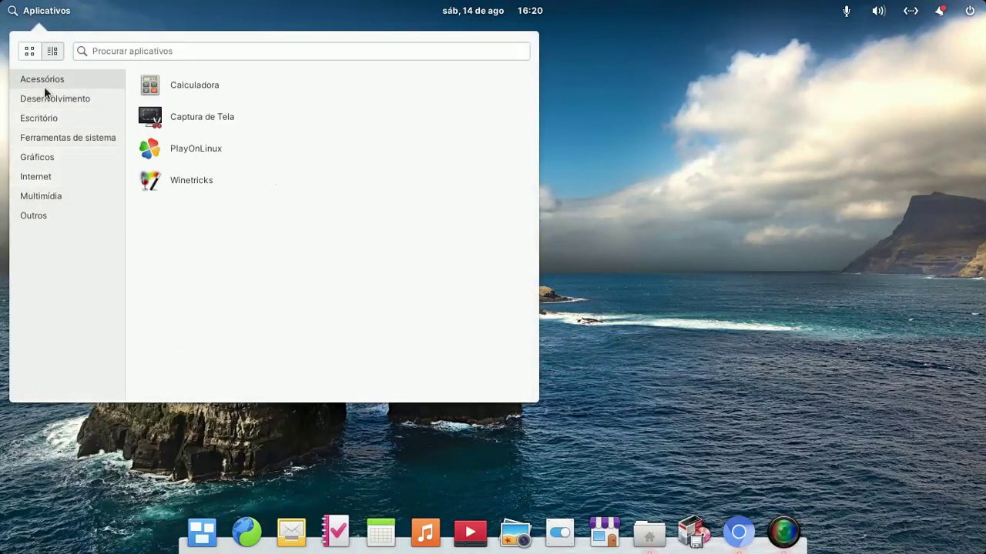
{"action": "left_click", "coordinate": [197, 149]}
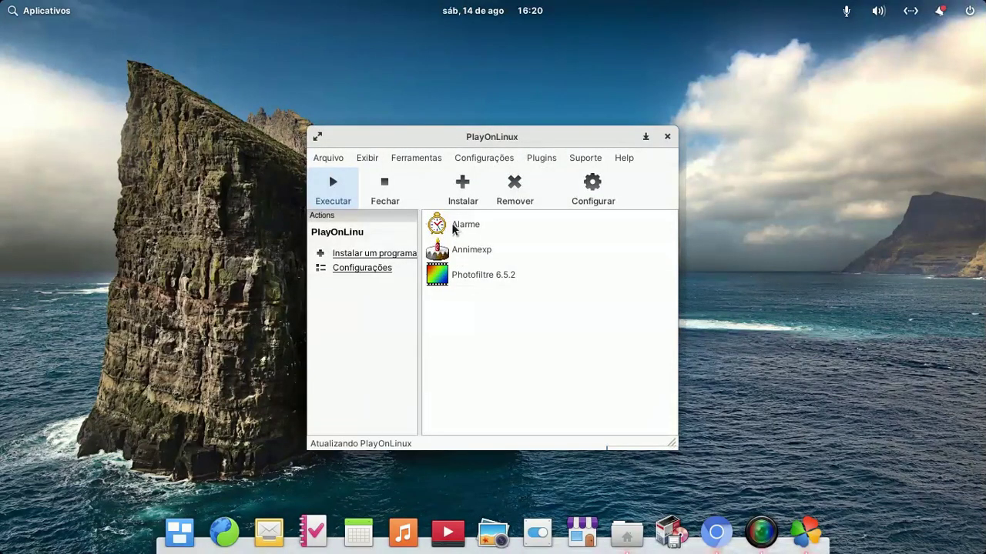
{"action": "left_click", "coordinate": [454, 227]}
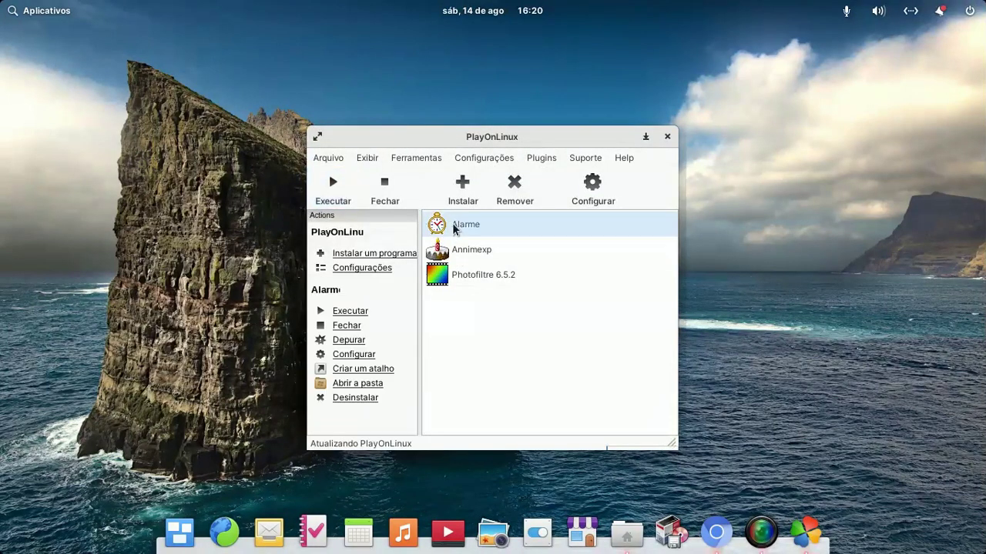
{"action": "left_click", "coordinate": [354, 312]}
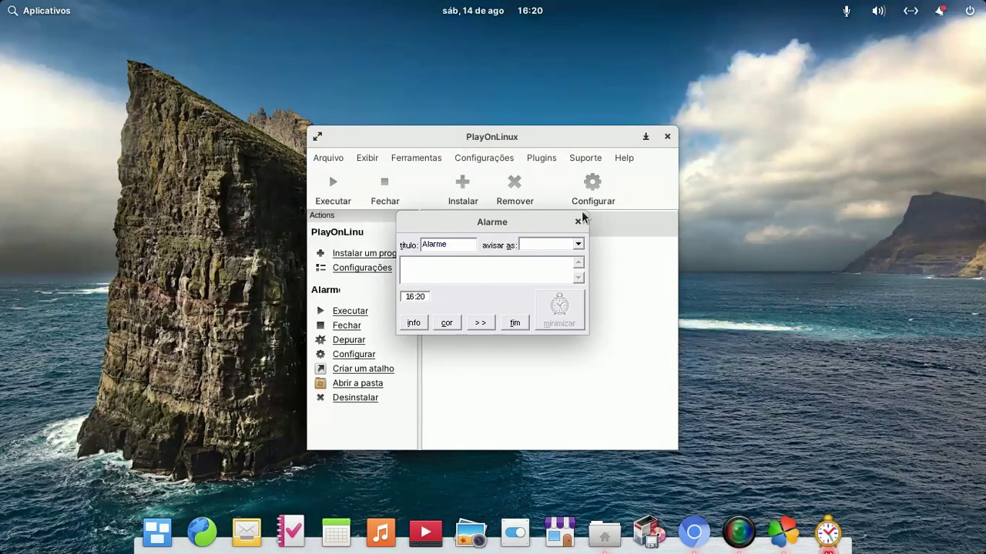
{"action": "left_click", "coordinate": [579, 222]}
Step: Run Photofiltre 6.5.2 through PlayOnLinux and close the image editor
{"action": "left_click", "coordinate": [509, 279]}
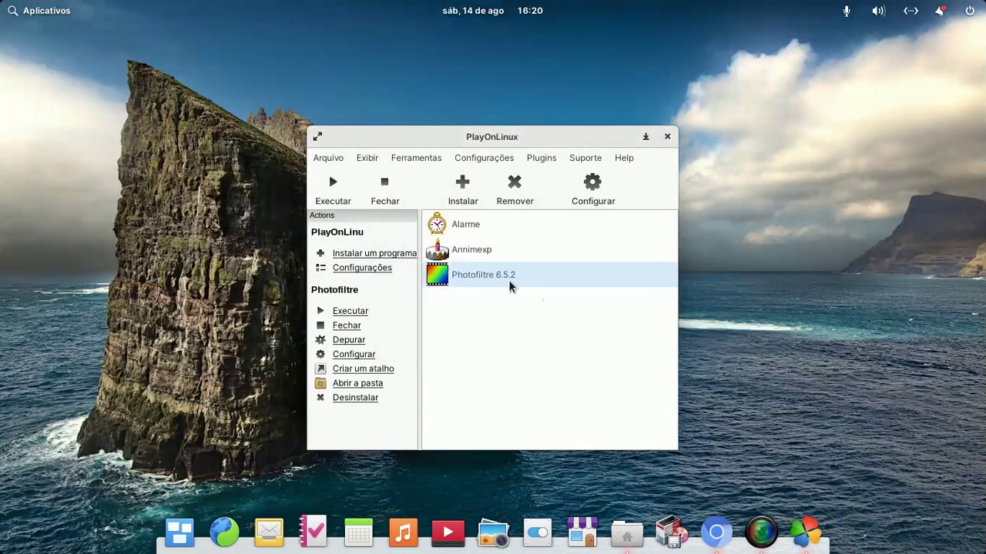
{"action": "left_click", "coordinate": [365, 311]}
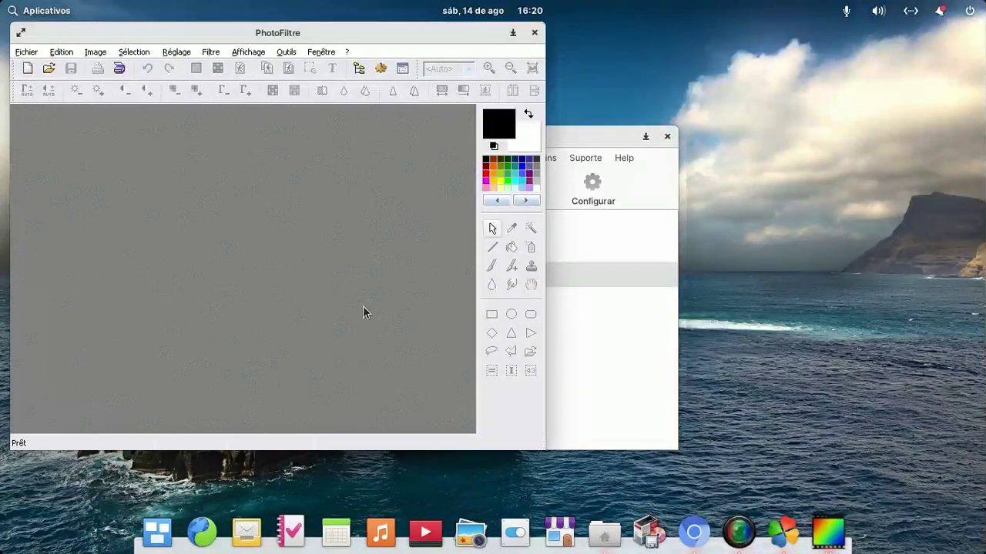
{"action": "left_click", "coordinate": [534, 33]}
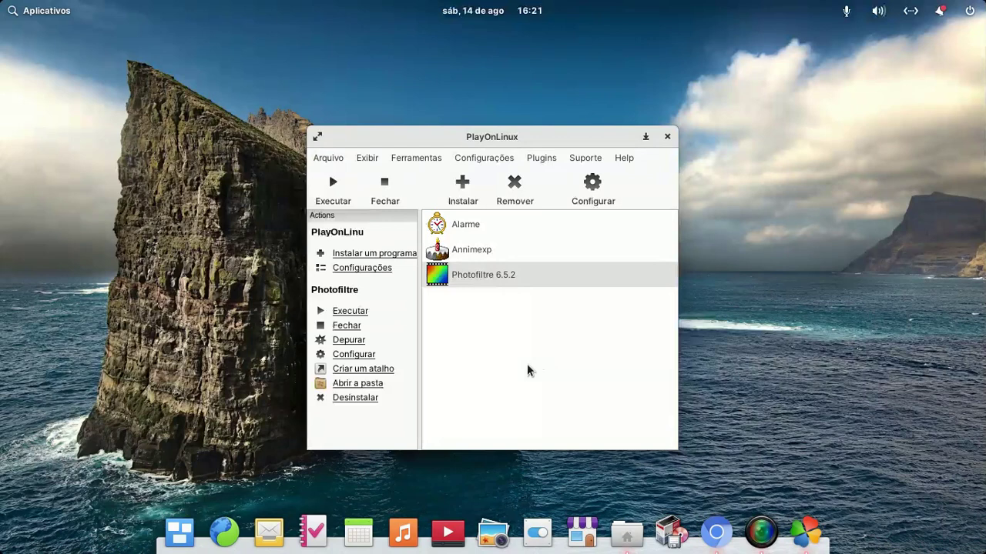
Step: Run Annimexp through PlayOnLinux, dismiss its warning and close PlayOnLinux
{"action": "left_click", "coordinate": [487, 251]}
{"action": "left_click", "coordinate": [357, 312]}
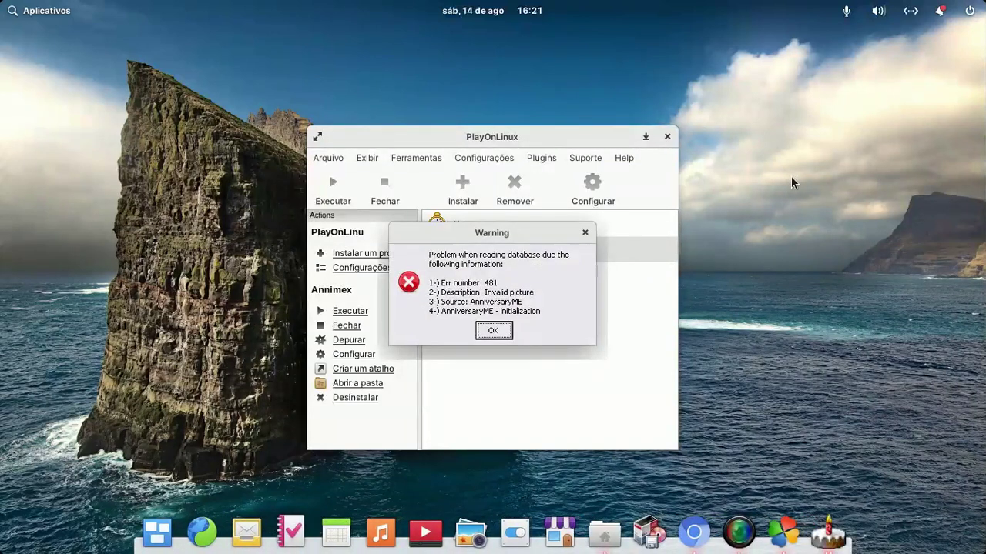
{"action": "left_click", "coordinate": [506, 329]}
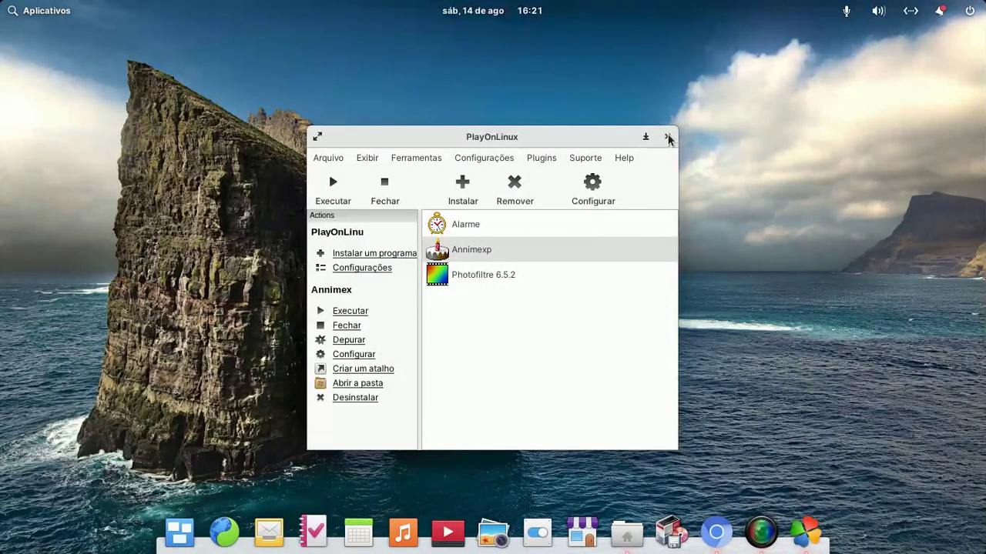
{"action": "left_click", "coordinate": [667, 137]}
{"action": "left_click", "coordinate": [596, 352]}
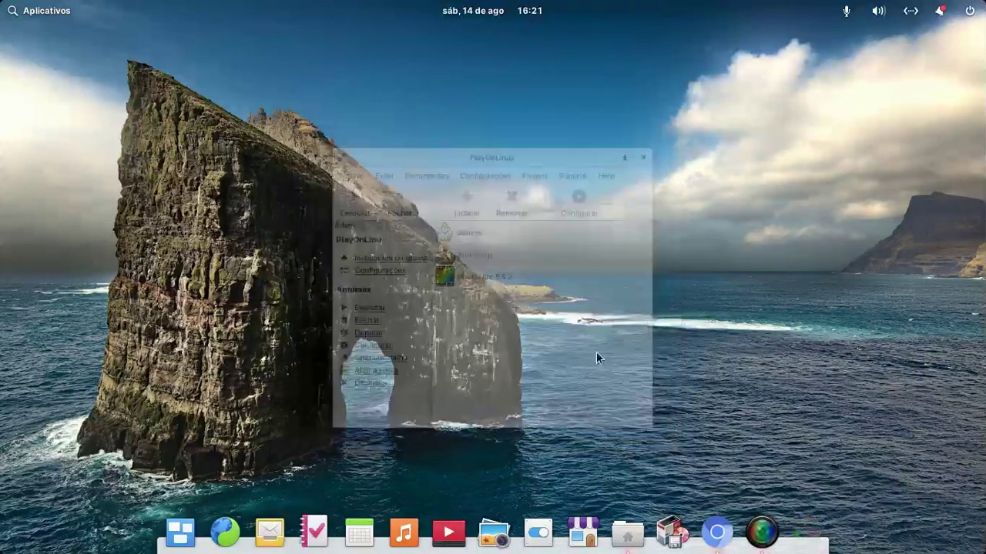
Step: Show the Área de Trabalho folder of the home folder in the file manager
{"action": "left_click", "coordinate": [645, 533]}
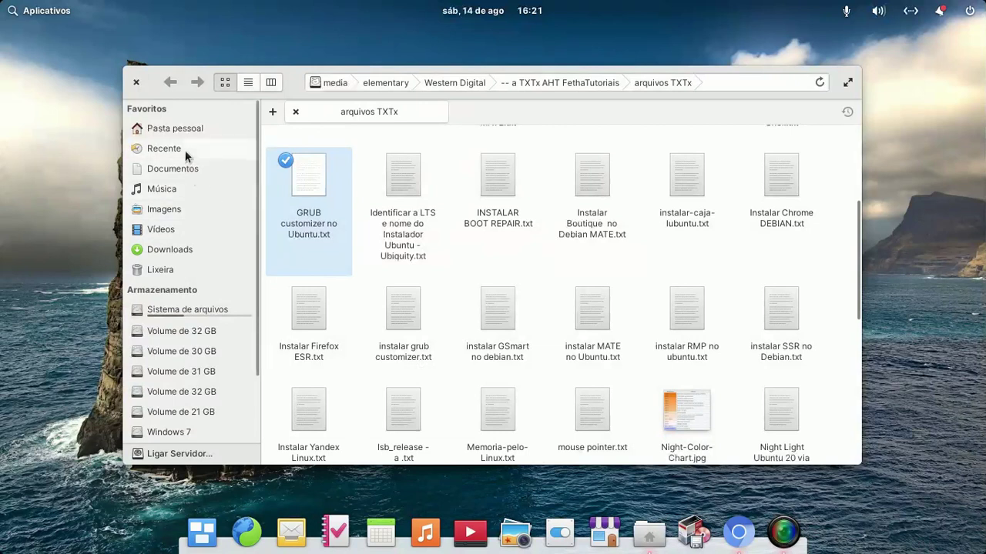
{"action": "left_click", "coordinate": [170, 128]}
{"action": "left_click", "coordinate": [306, 166]}
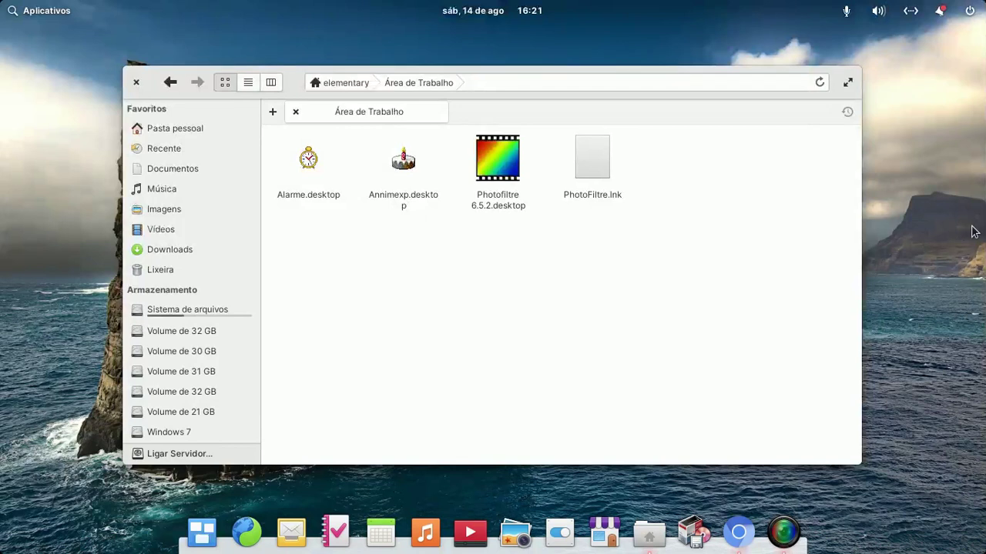
Step: Try to move the Photofiltre 6.5.2 shortcut onto the desktop, and check which applications can open it
{"action": "left_click_drag", "start_coordinate": [524, 171], "coordinate": [905, 276]}
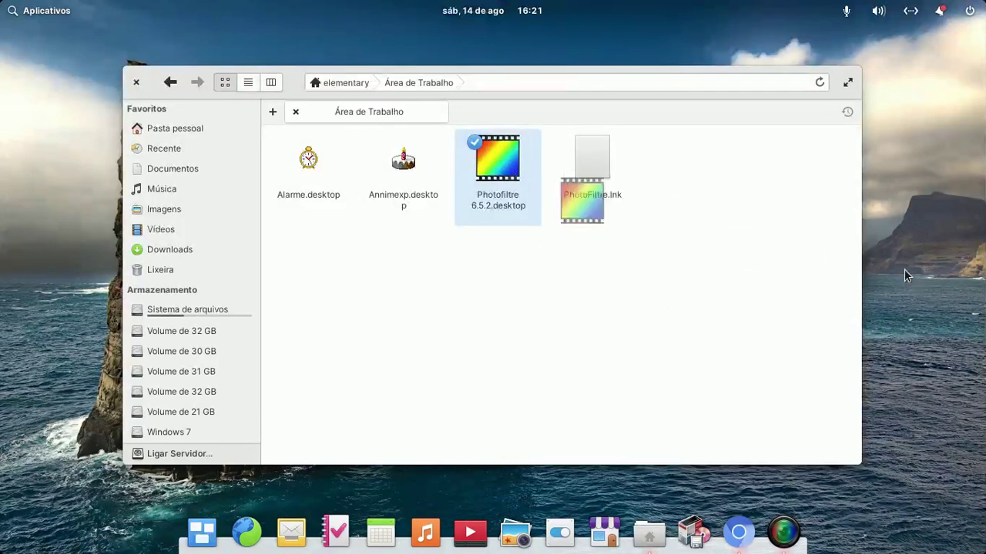
{"action": "right_click", "coordinate": [508, 169]}
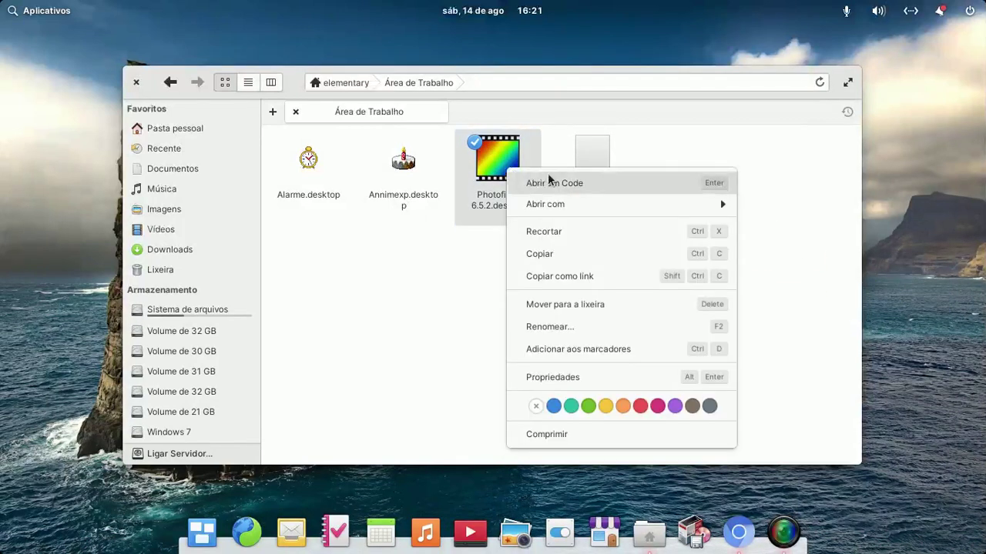
{"action": "mouse_move", "coordinate": [589, 210]}
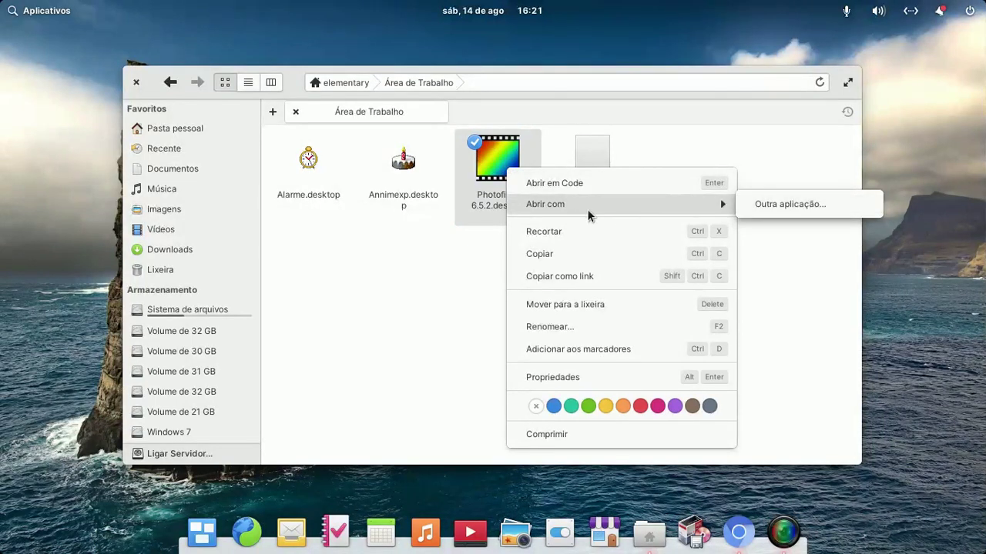
{"action": "left_click", "coordinate": [433, 251]}
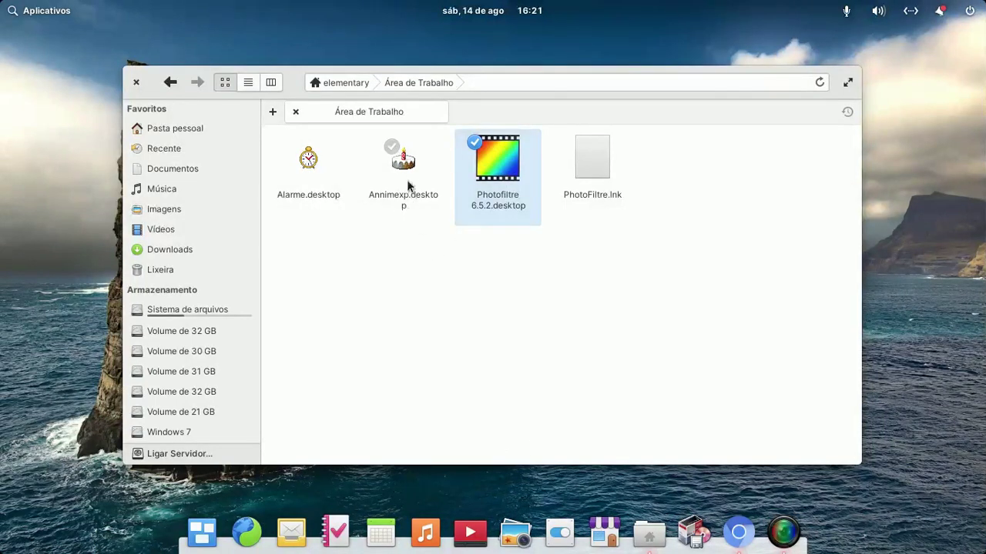
Step: Open Alarme.desktop with Q4Wine, set as the default application, and run it with the Default prefix
{"action": "left_click", "coordinate": [313, 251]}
{"action": "left_click", "coordinate": [305, 173]}
{"action": "right_click", "coordinate": [305, 173]}
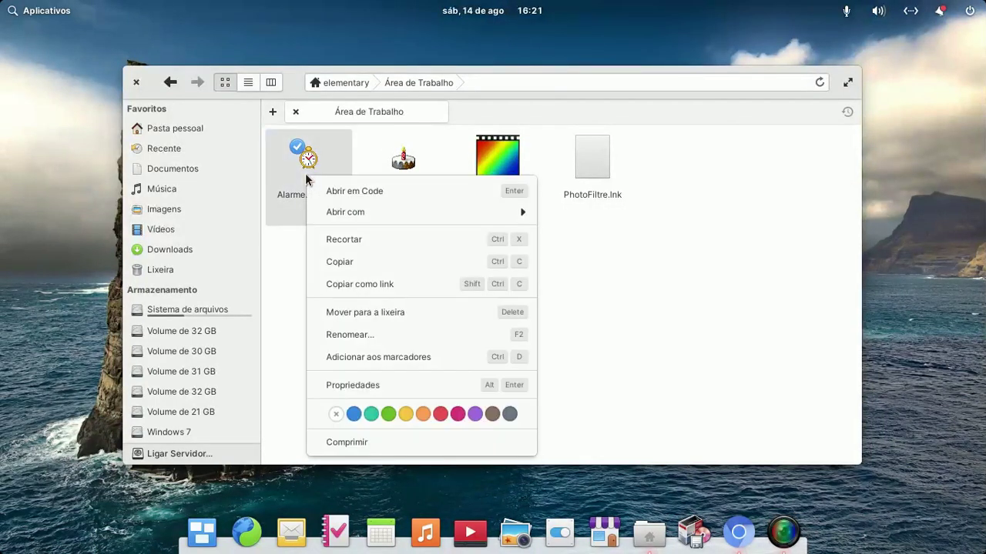
{"action": "mouse_move", "coordinate": [362, 216]}
{"action": "left_click", "coordinate": [569, 211]}
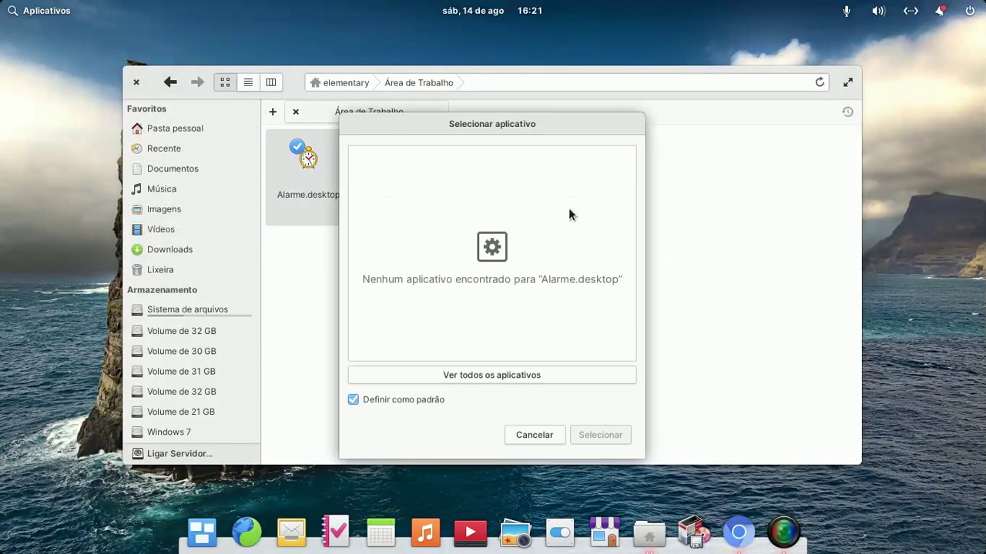
{"action": "left_click", "coordinate": [512, 373]}
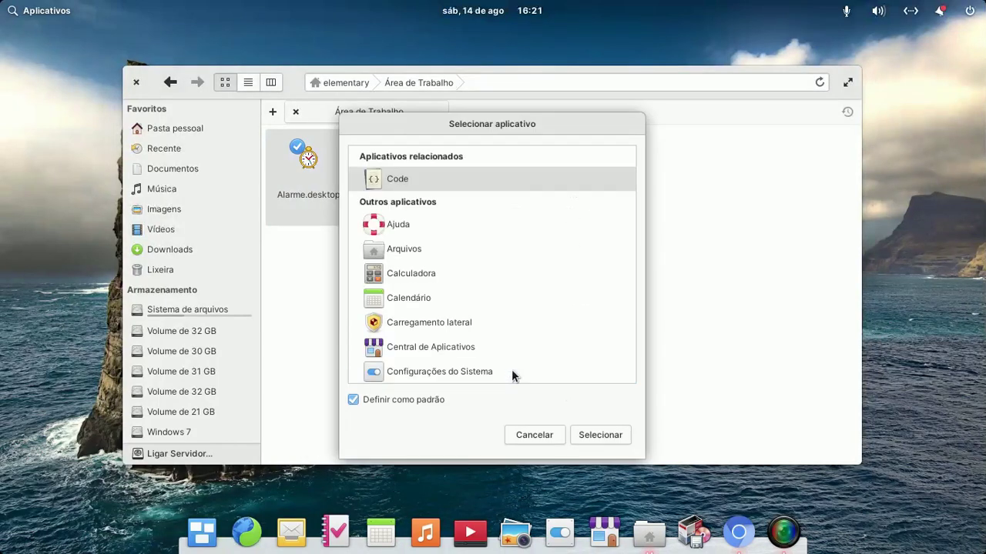
{"action": "scroll", "coordinate": [513, 285], "scroll_direction": "down", "scroll_amount": 5}
{"action": "scroll", "coordinate": [513, 285], "scroll_direction": "down", "scroll_amount": 3}
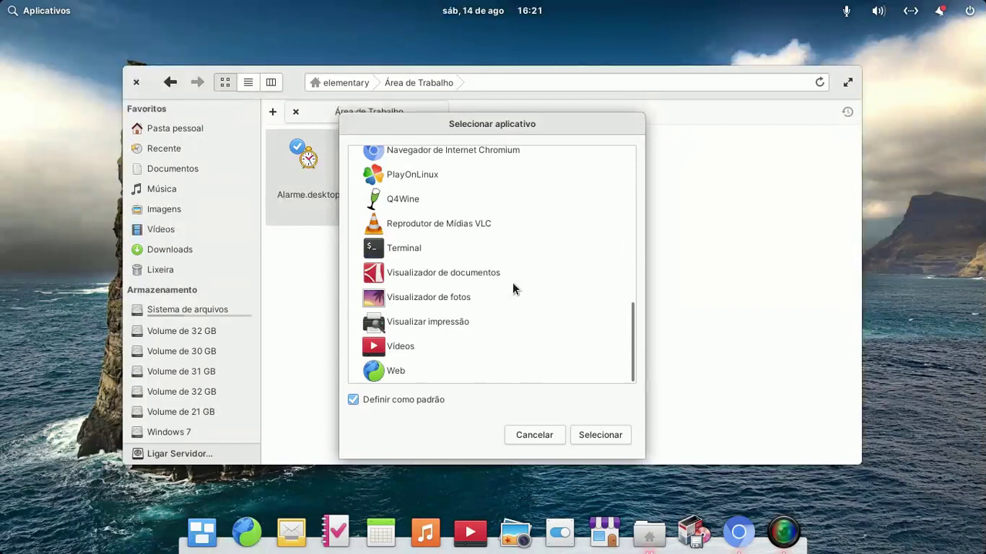
{"action": "left_click", "coordinate": [397, 200]}
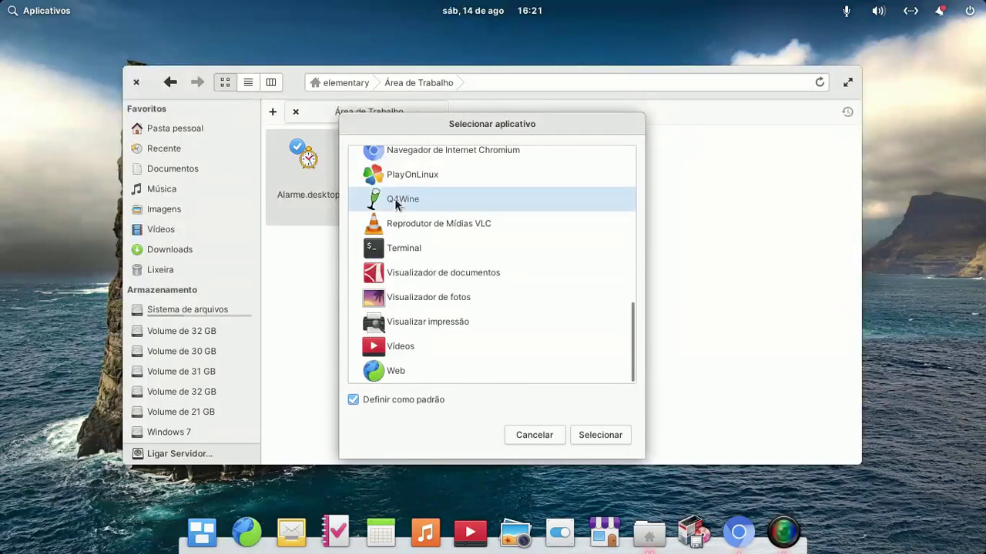
{"action": "left_click", "coordinate": [600, 436]}
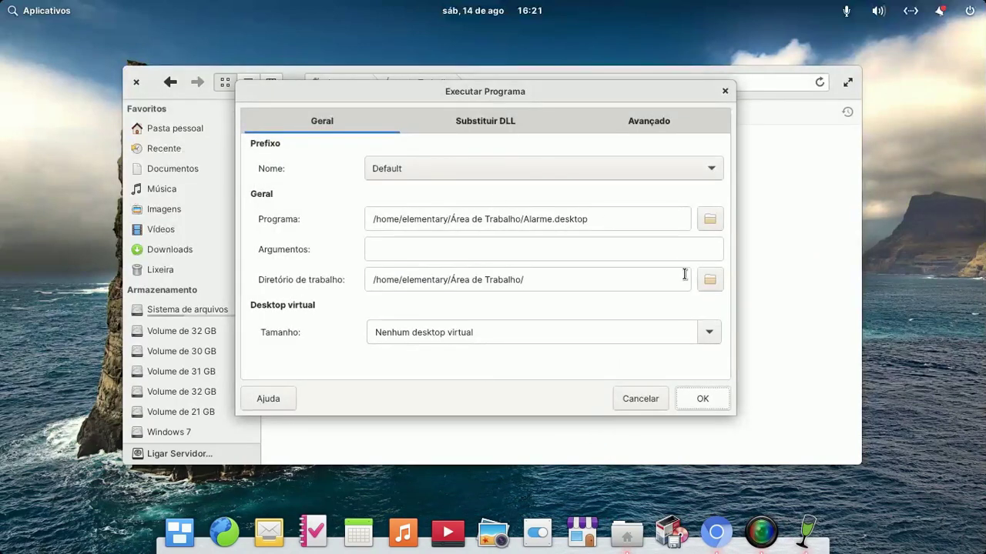
{"action": "left_click", "coordinate": [694, 398]}
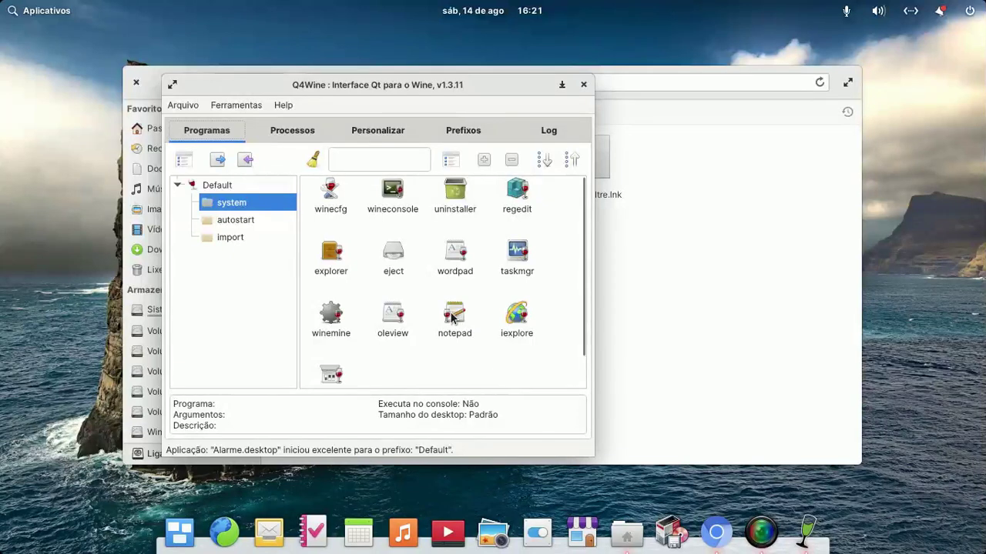
Step: Run winecfg from Q4Wine's system programs, view and close the Wine configuration, and close Q4Wine and the file manager
{"action": "scroll", "coordinate": [451, 318], "scroll_direction": "down", "scroll_amount": 1}
{"action": "scroll", "coordinate": [451, 318], "scroll_direction": "up", "scroll_amount": 1}
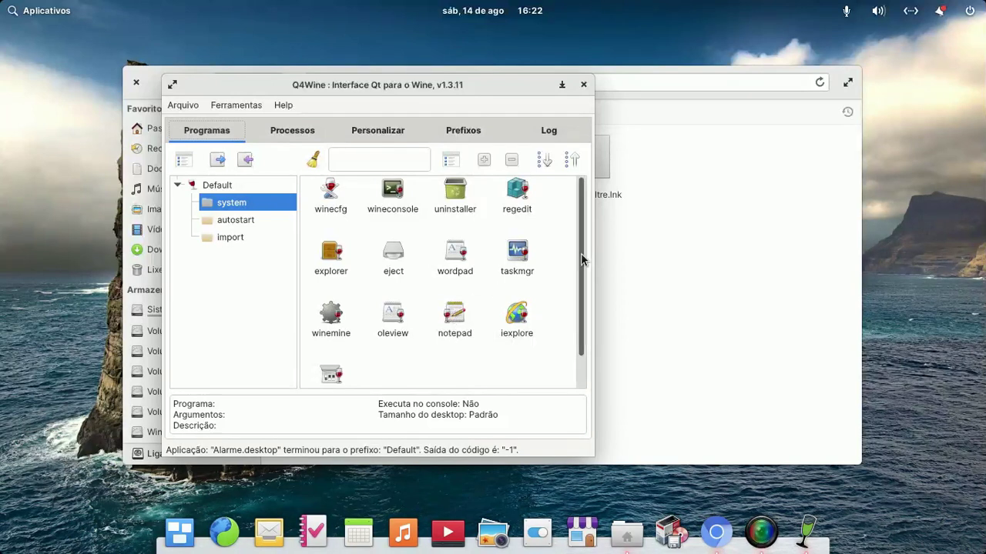
{"action": "left_click_drag", "start_coordinate": [572, 355], "coordinate": [577, 249]}
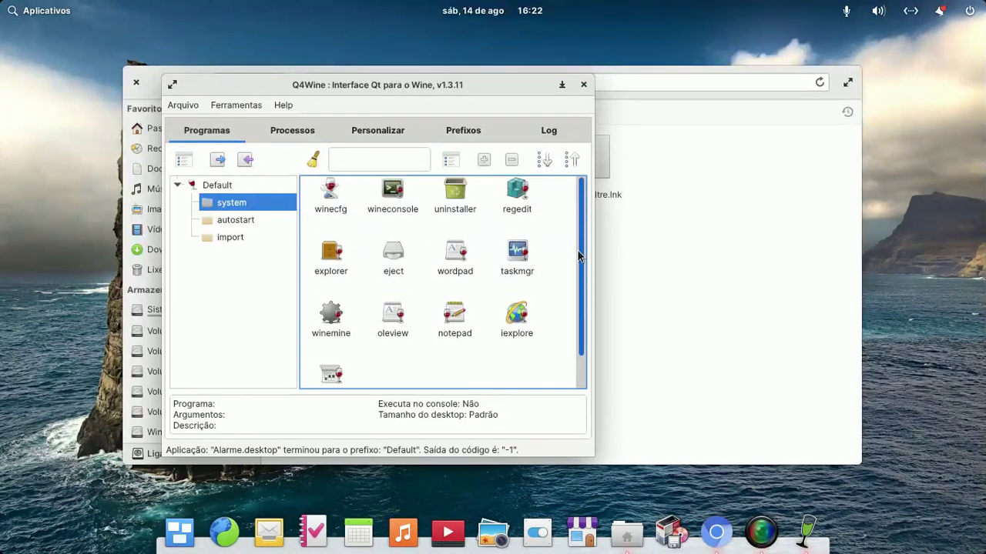
{"action": "left_click", "coordinate": [337, 204]}
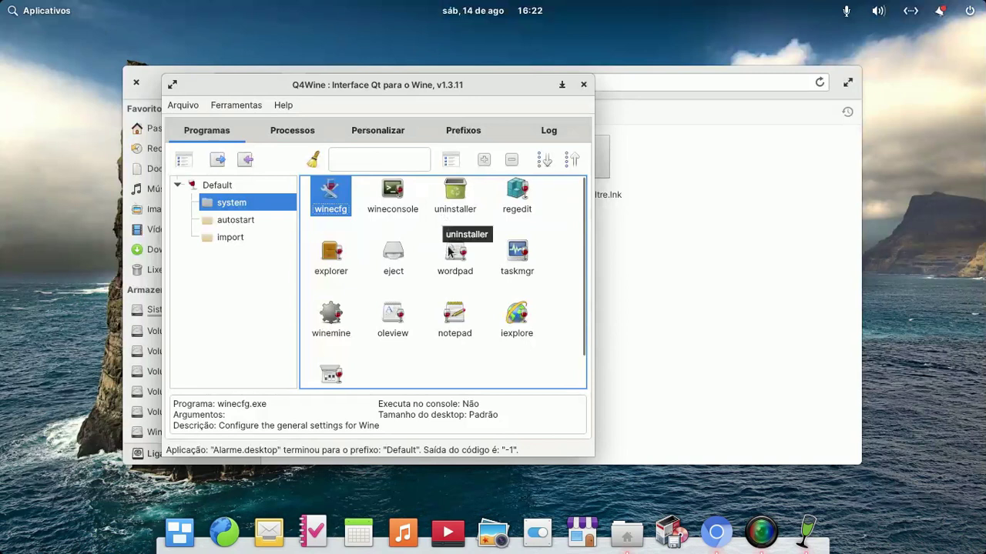
{"action": "right_click", "coordinate": [336, 202]}
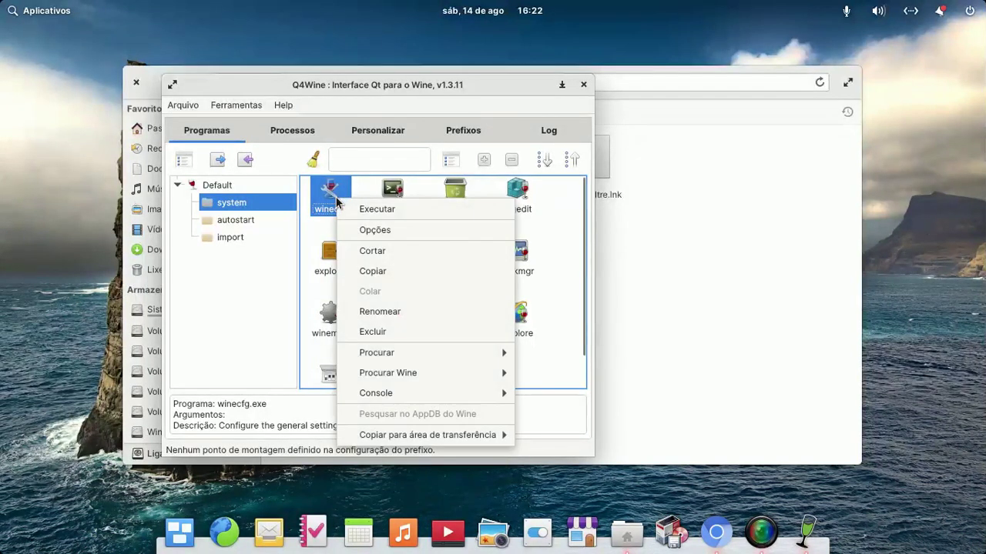
{"action": "left_click", "coordinate": [376, 209]}
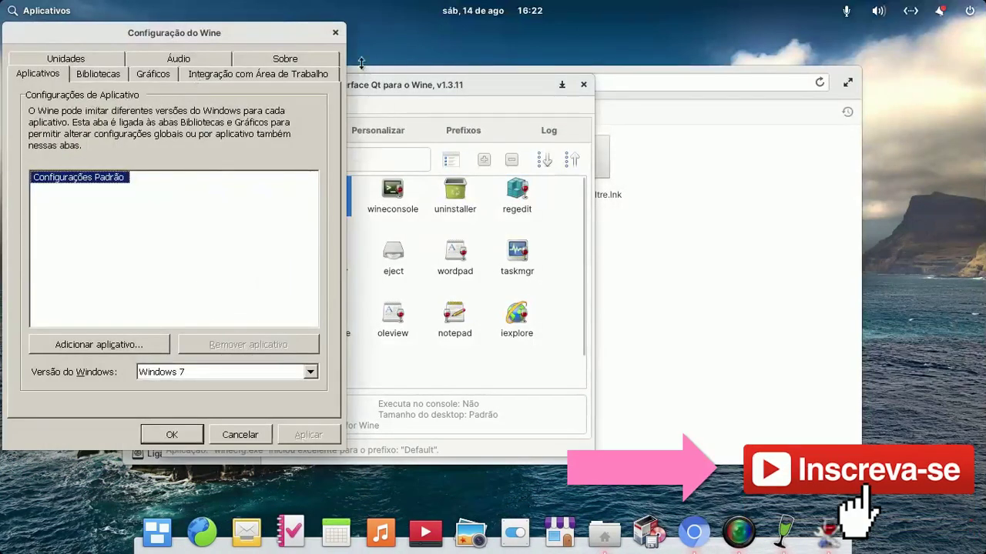
{"action": "left_click", "coordinate": [336, 32]}
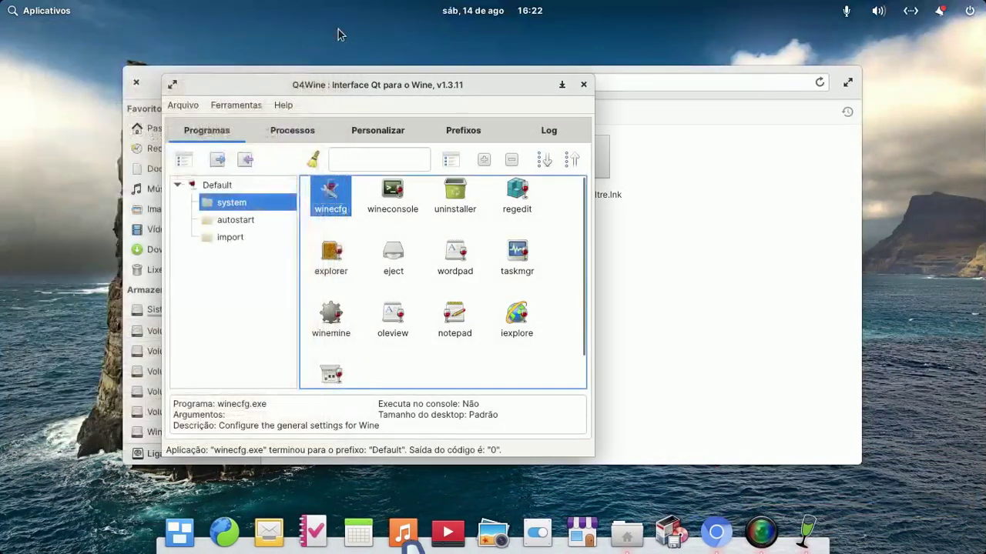
{"action": "left_click", "coordinate": [584, 84]}
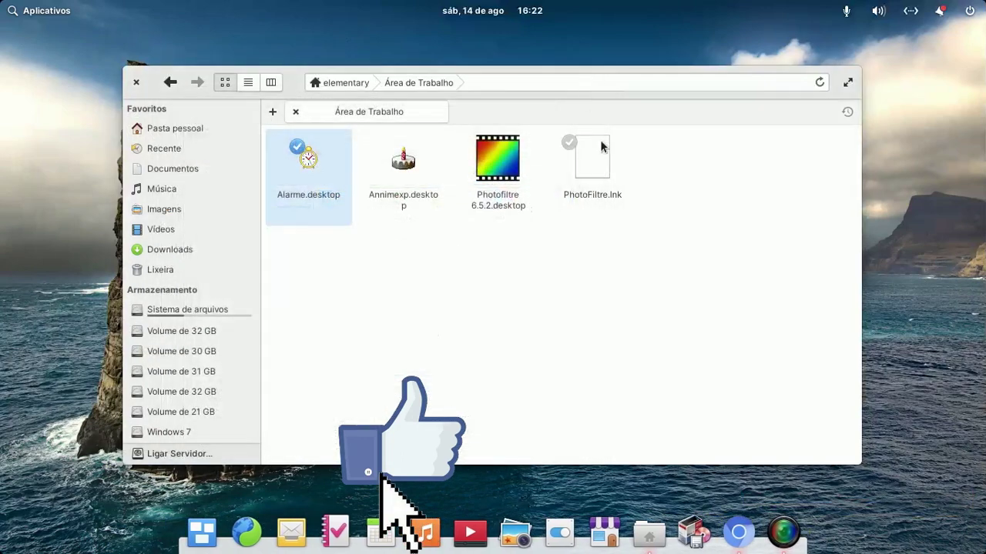
{"action": "left_click", "coordinate": [136, 83]}
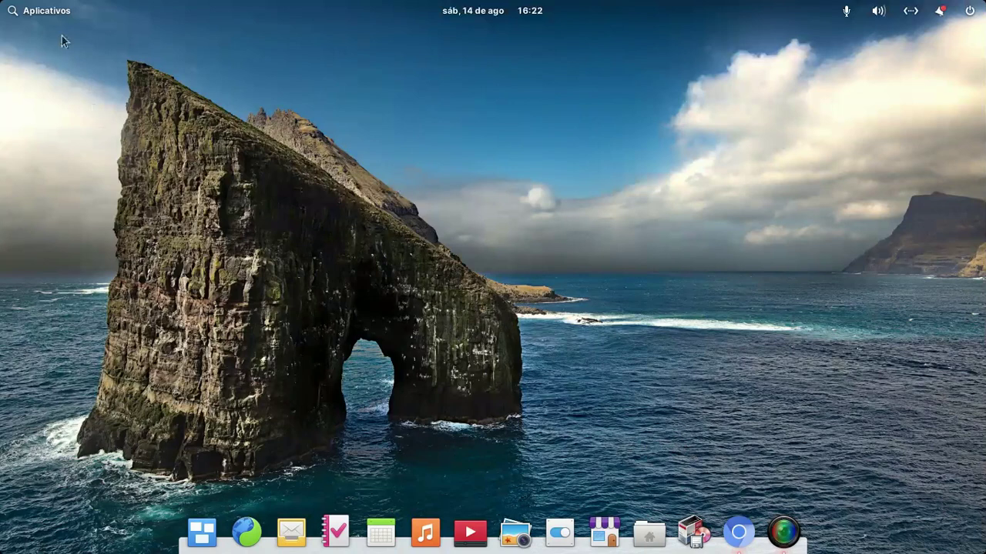
Step: Browse the application launcher's categories and switch the launcher to grid view
{"action": "left_click", "coordinate": [46, 11]}
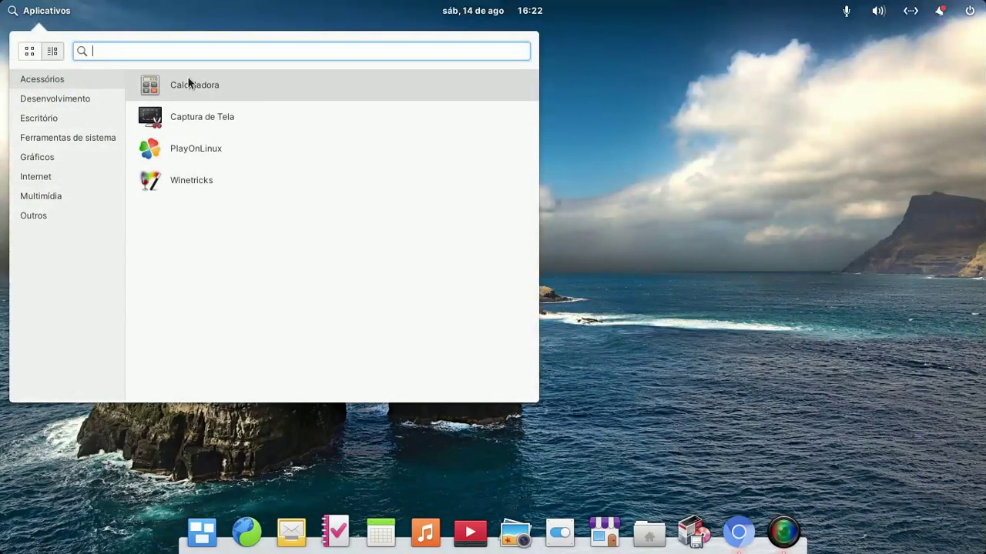
{"action": "left_click", "coordinate": [53, 197]}
{"action": "left_click", "coordinate": [47, 216]}
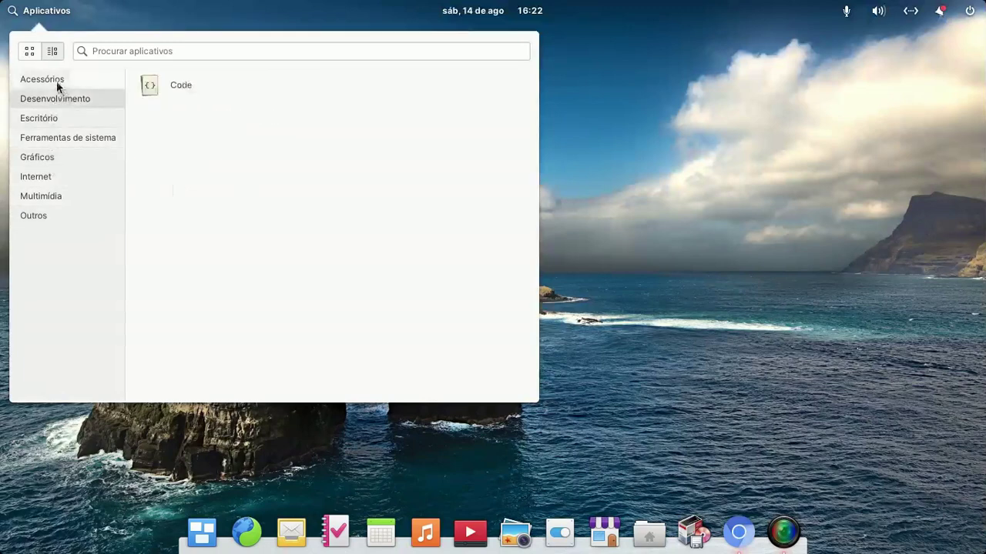
{"action": "left_click", "coordinate": [31, 53]}
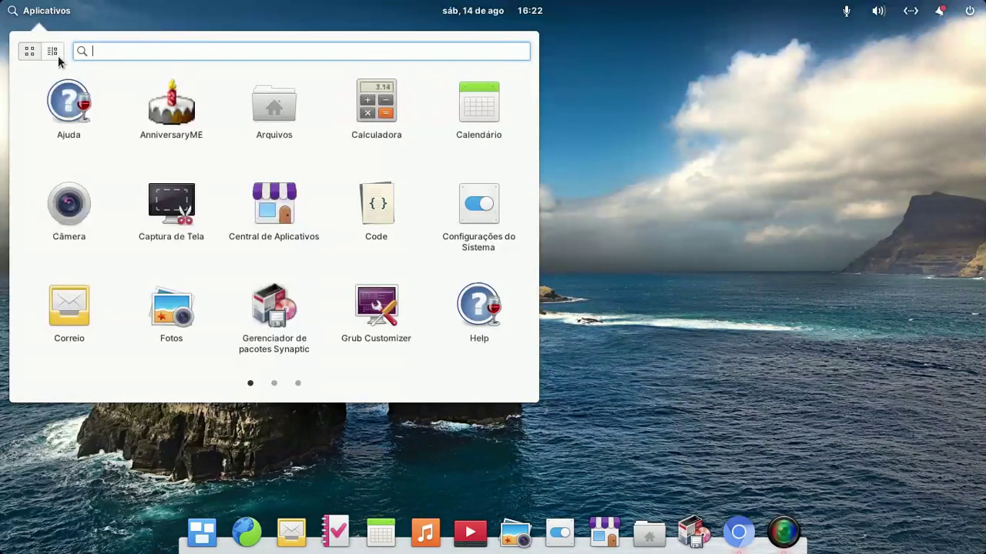
Step: Switch the application launcher to category view and back to grid view, and launch AnniversaryME
{"action": "left_click", "coordinate": [52, 51]}
{"action": "left_click", "coordinate": [31, 52]}
{"action": "left_click", "coordinate": [174, 108]}
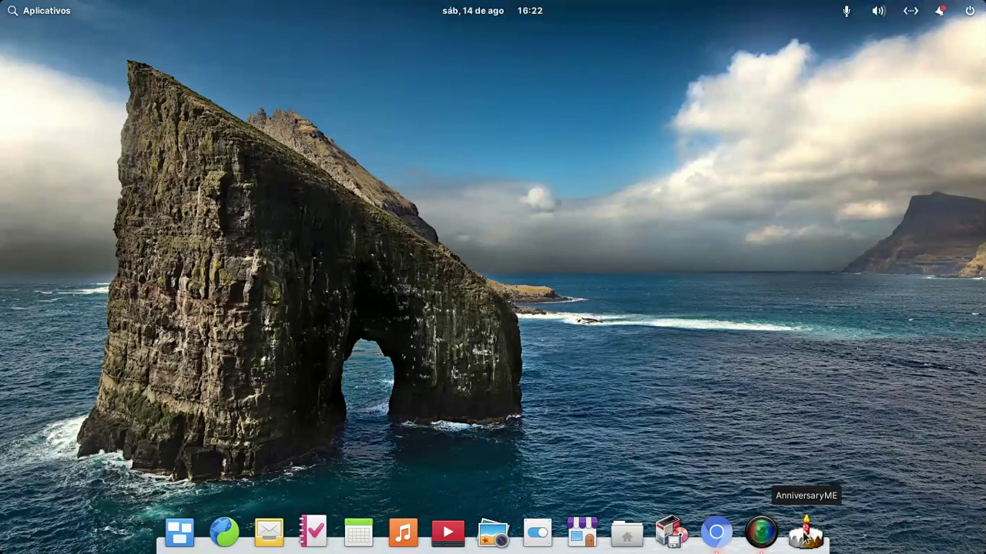
Step: Bring up the SimpleScreenRecorder window, dismiss AnniversaryME's startup and error messages, and close AnniversaryME
{"action": "left_click", "coordinate": [763, 533]}
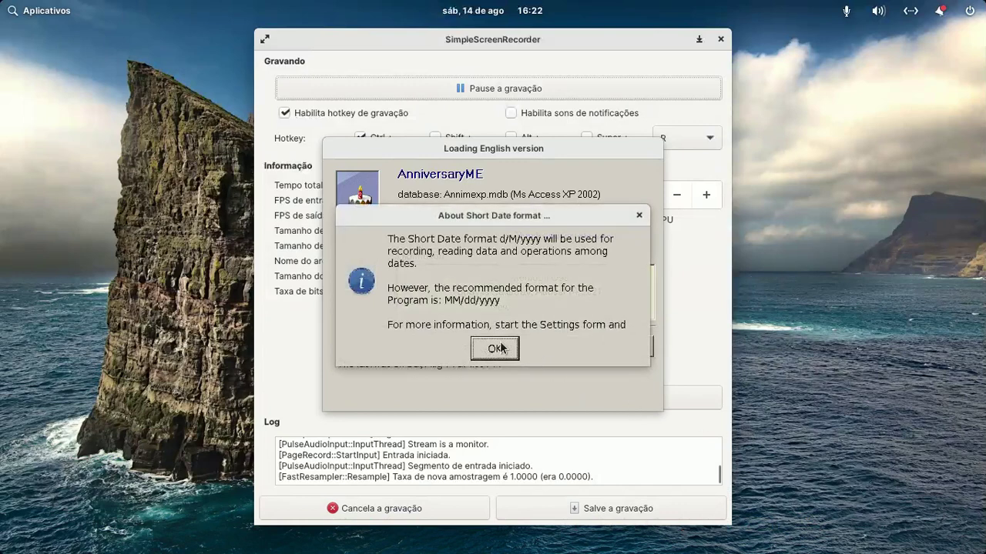
{"action": "left_click", "coordinate": [500, 348]}
{"action": "left_click", "coordinate": [500, 344]}
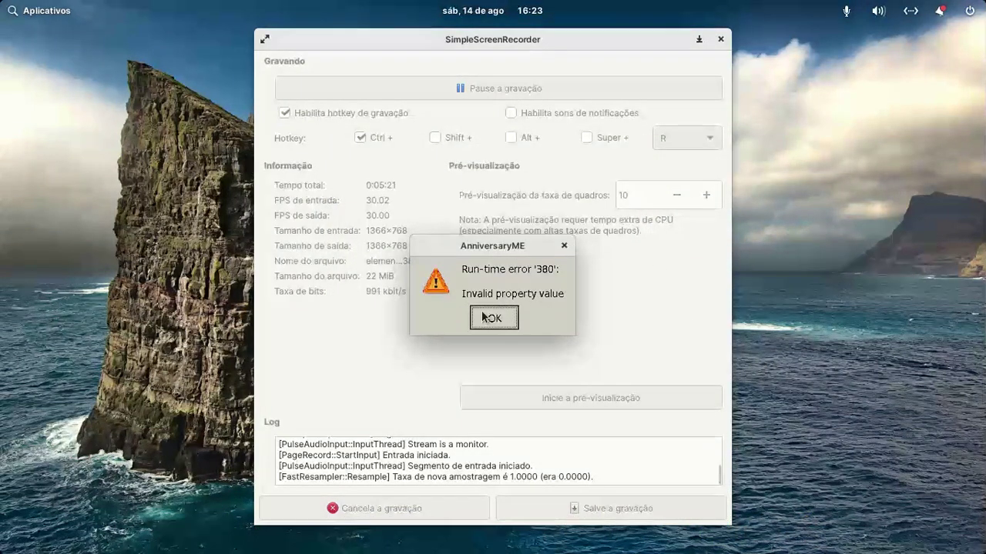
{"action": "left_click", "coordinate": [485, 317]}
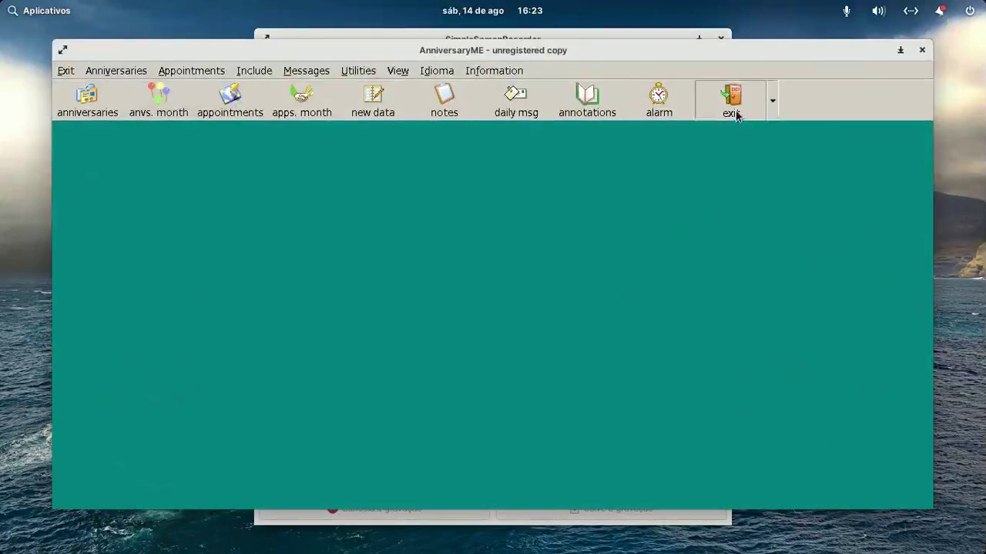
{"action": "left_click", "coordinate": [923, 51]}
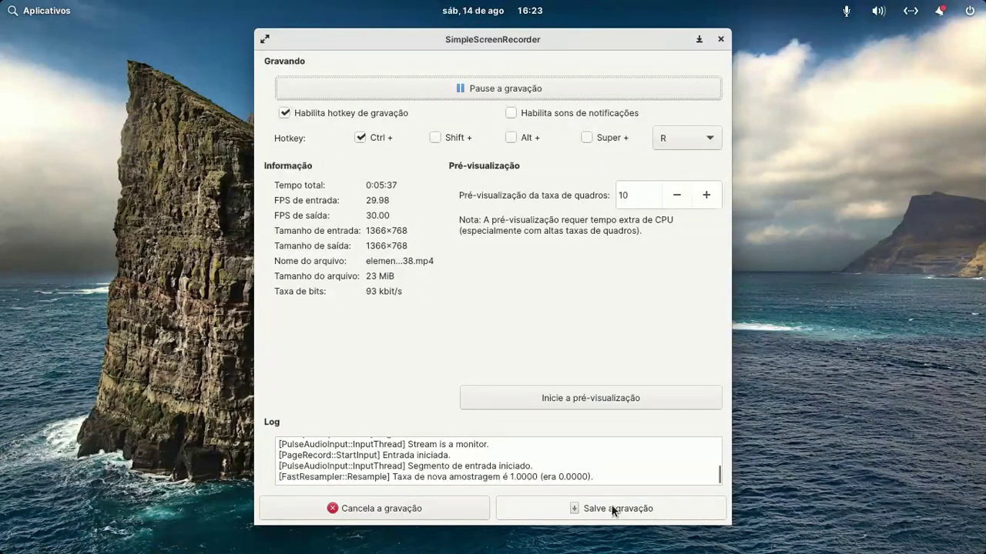
Step: Save the screen recording in SimpleScreenRecorder, and shut down the computer from the desktop session
{"action": "left_click", "coordinate": [611, 507]}
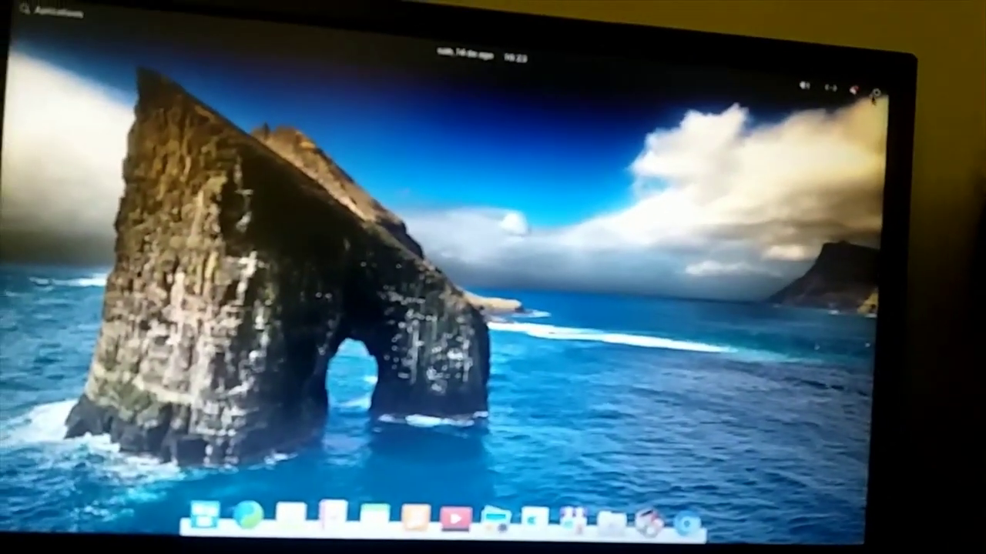
{"action": "left_click", "coordinate": [910, 52]}
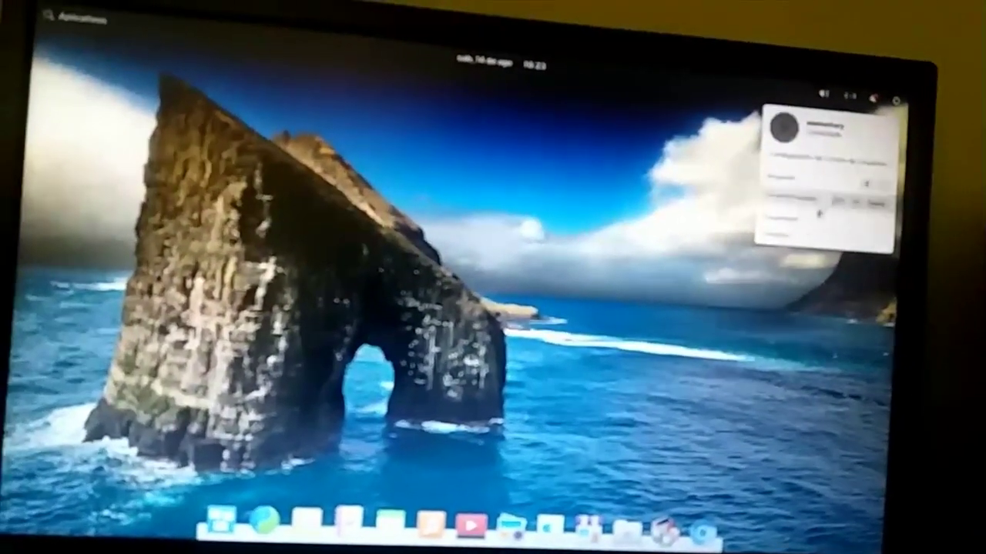
{"action": "left_click", "coordinate": [800, 231]}
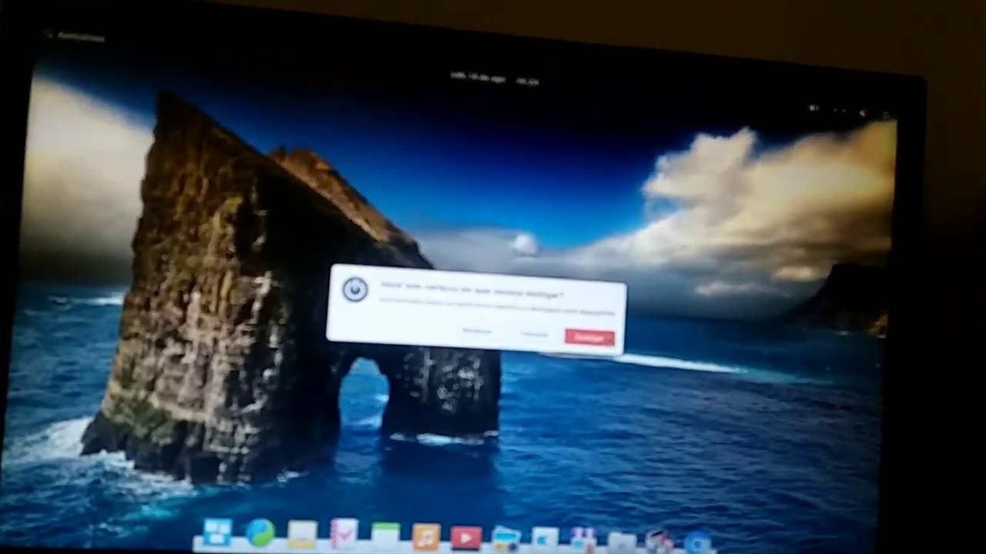
{"action": "key", "text": "Return"}
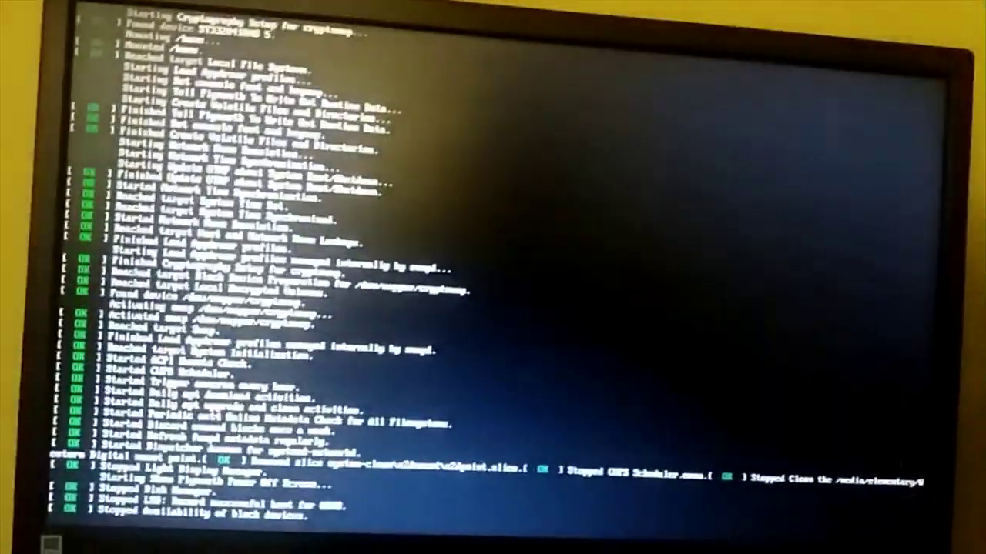